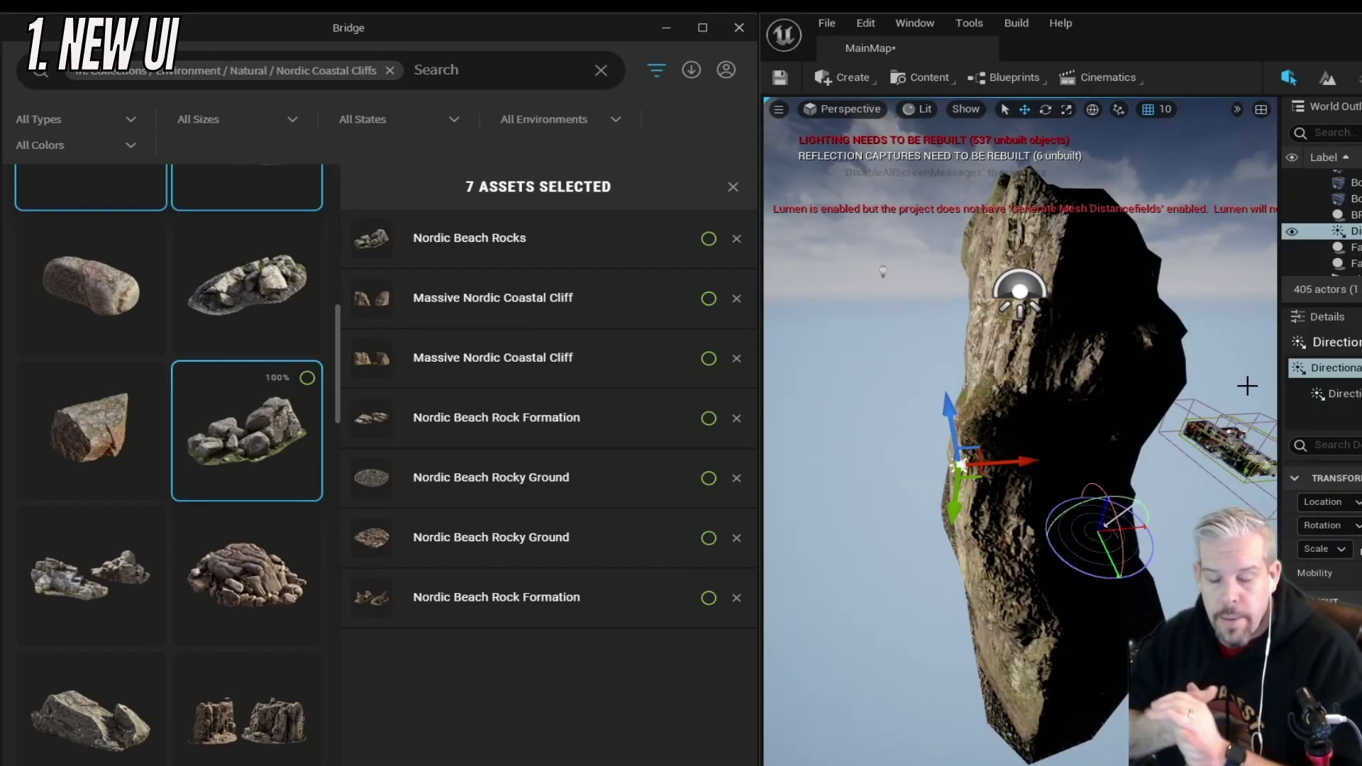
Rotate the directional light to change how it illuminates the massive Nordic cliff mesh
left_click_drag(886, 426, 979, 429, "alt")
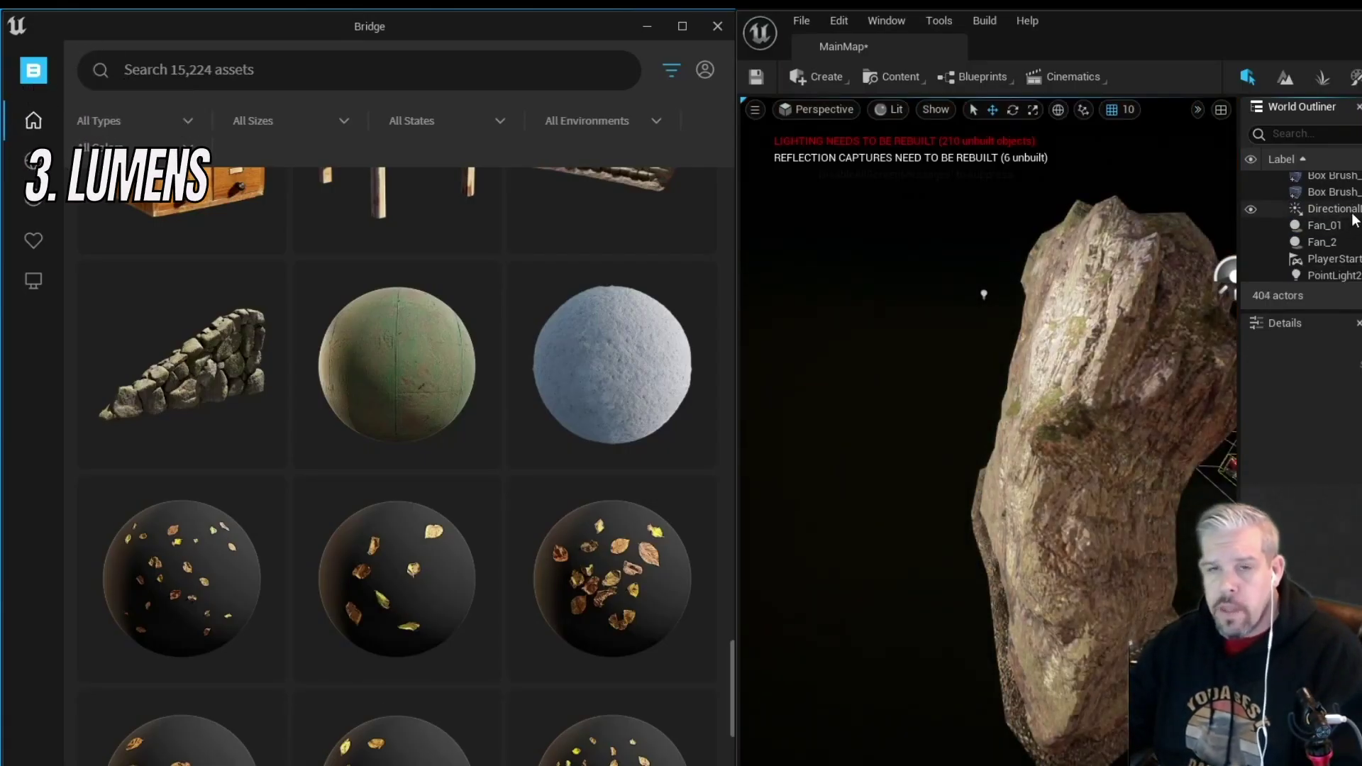
left_click(1332, 209)
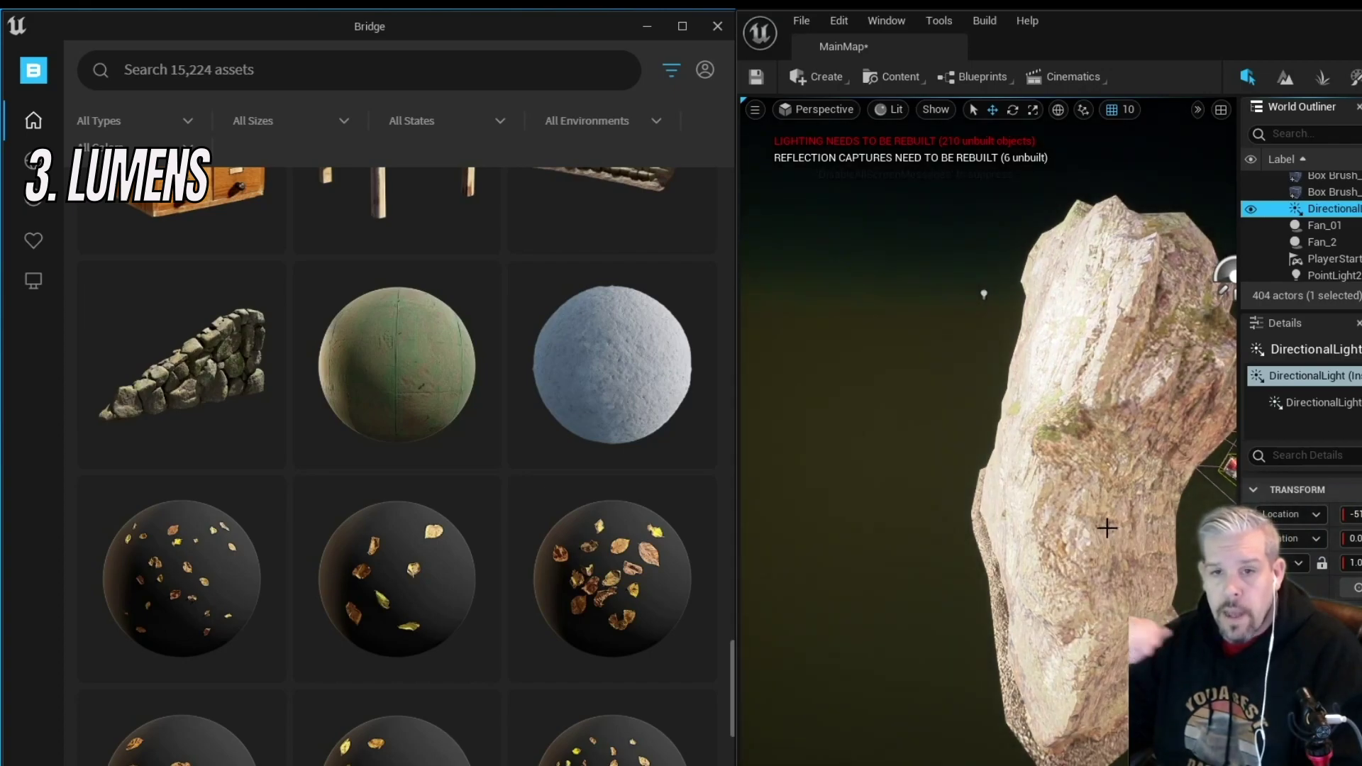
left_click(984, 506)
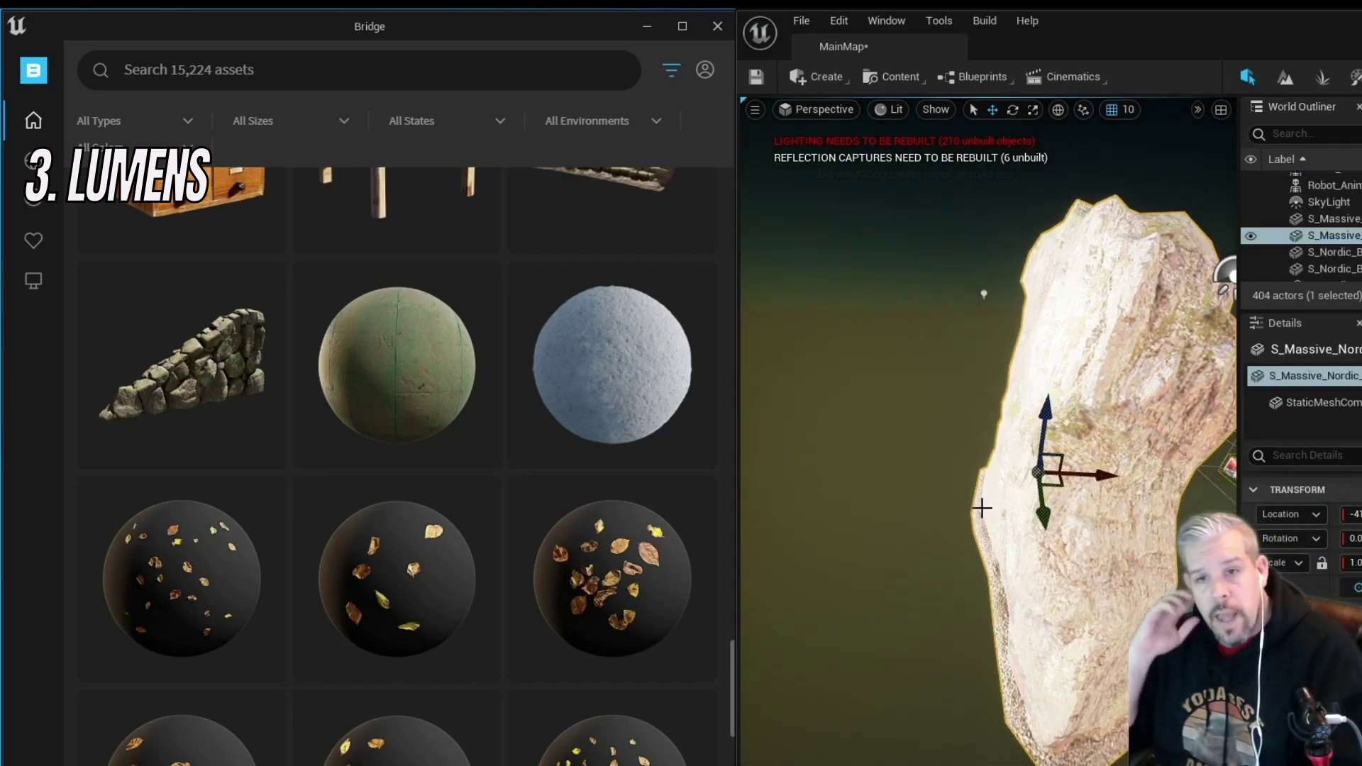
key("ctrl+l")
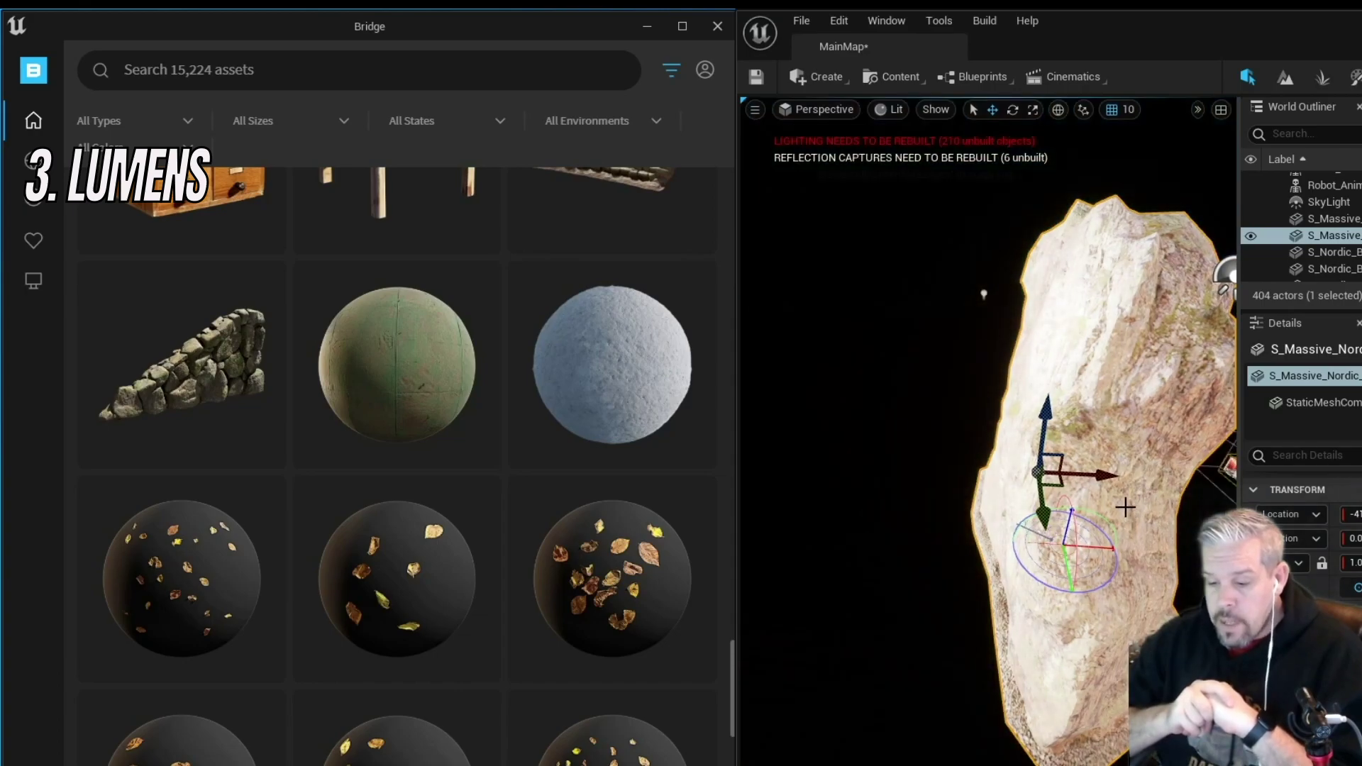
right_click_drag(1134, 489, 1154, 509)
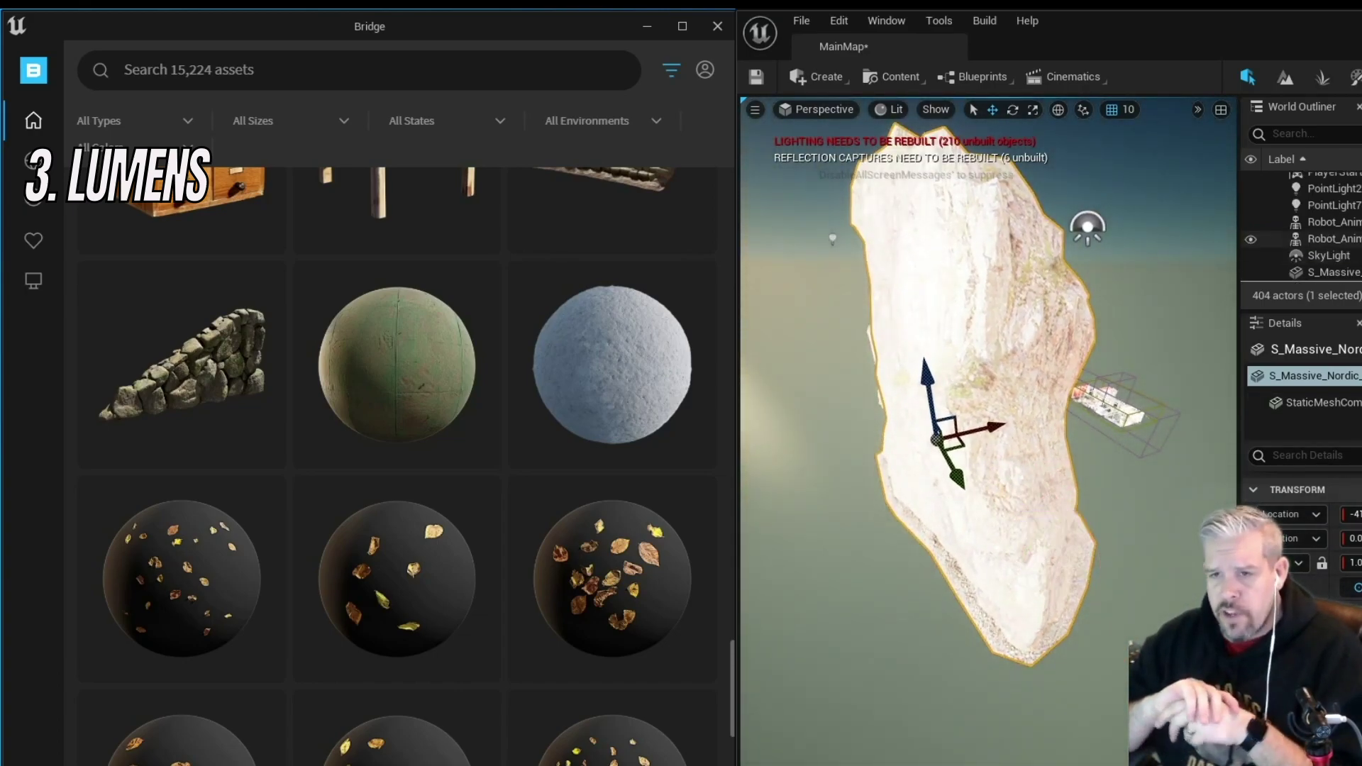
Delete the SkyLight actor from the level
left_click(1326, 256)
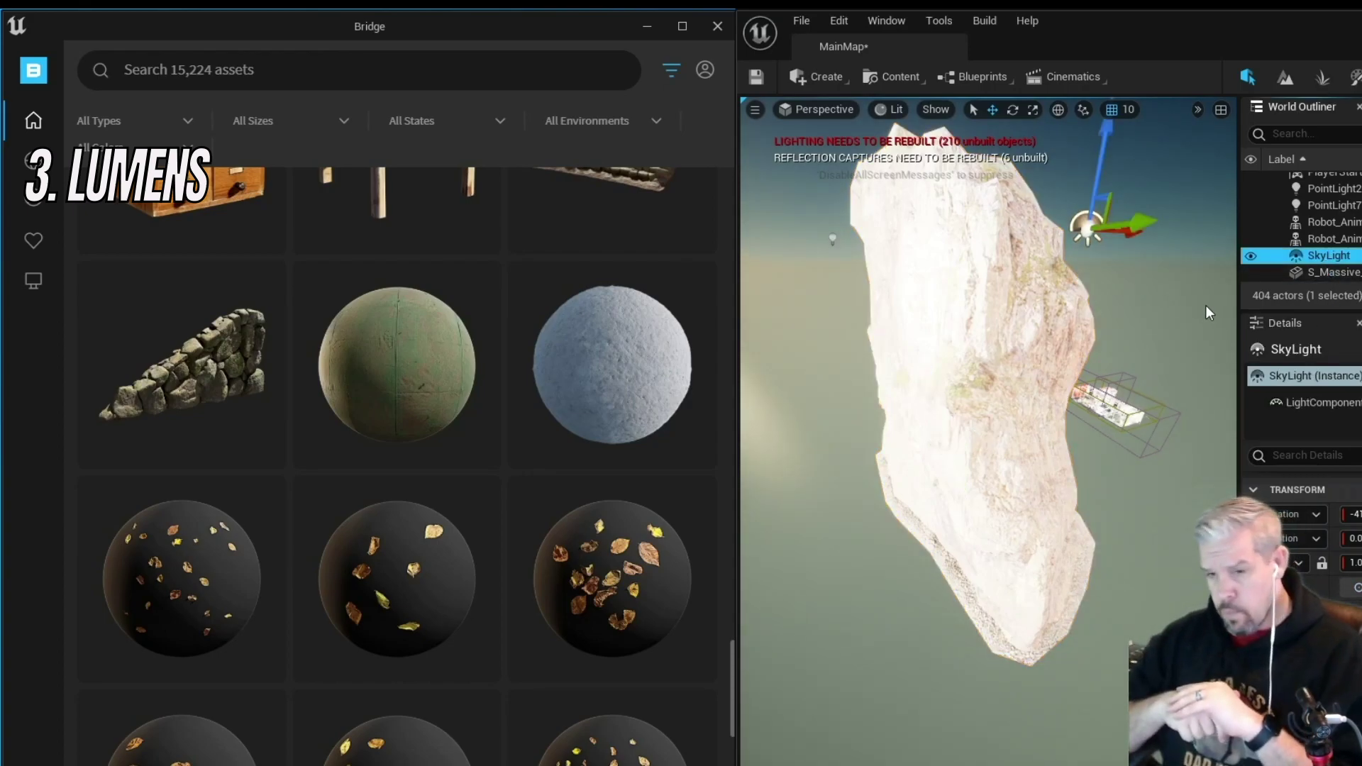
key("Delete")
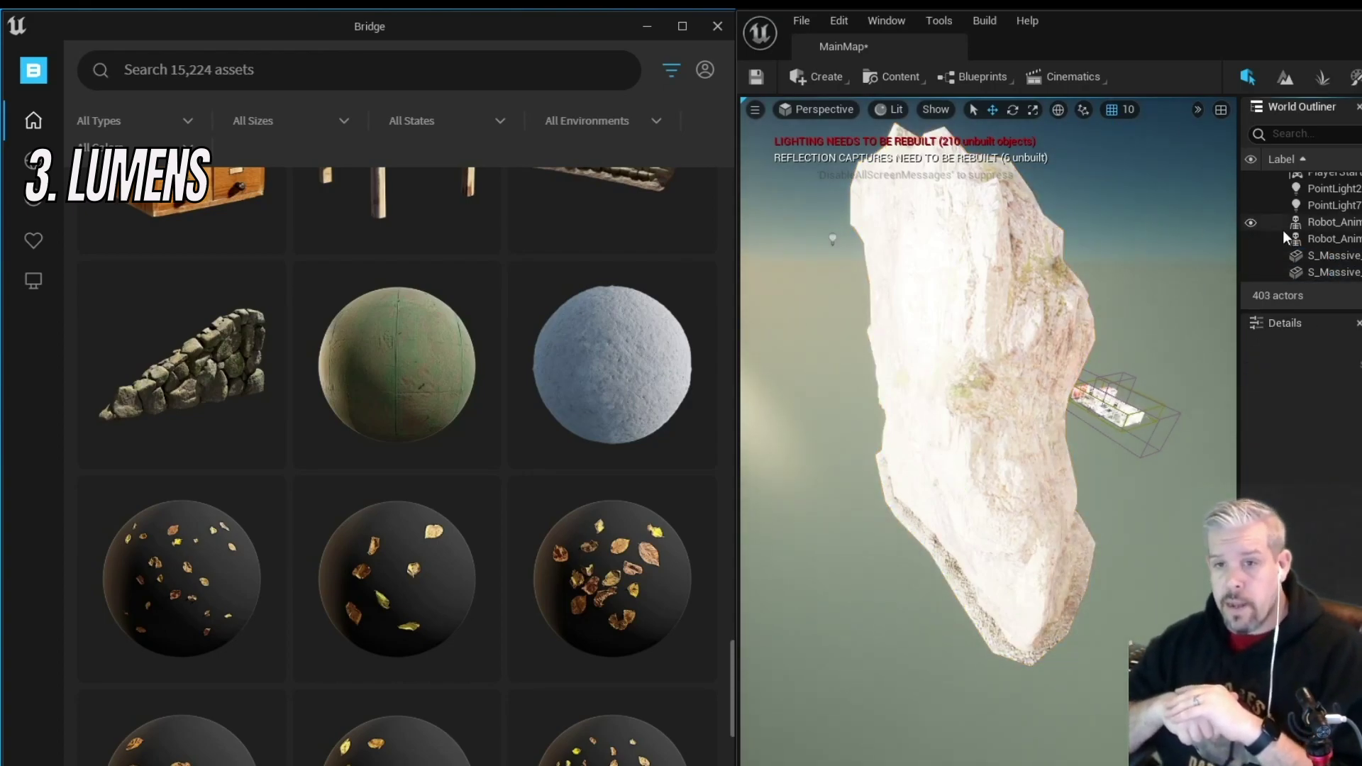
scroll(1333, 241, "up", 1)
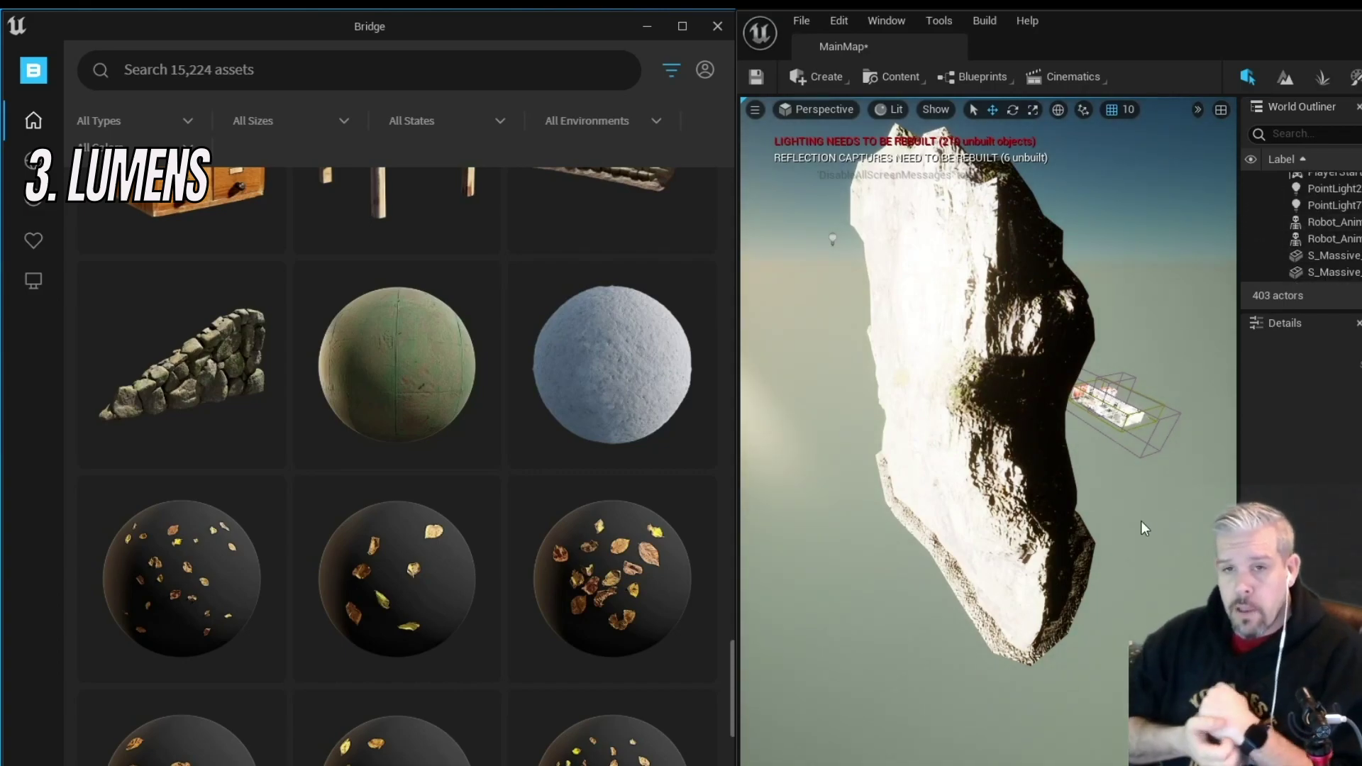
Readjust the directional light's angle on the Nordic cliff with the skylight removed
key("ctrl+z")
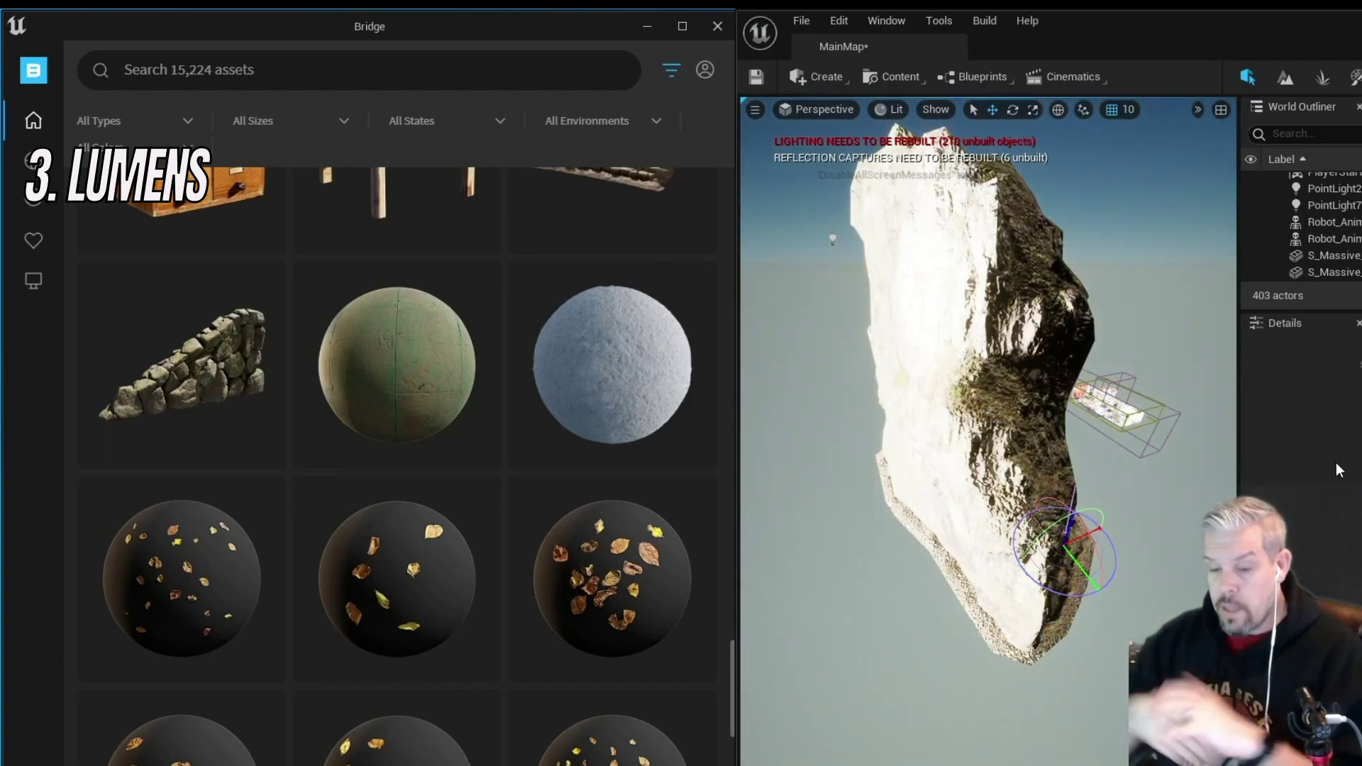
scroll(1189, 454, "up", 2)
left_click_drag(1135, 468, 1121, 496, "alt")
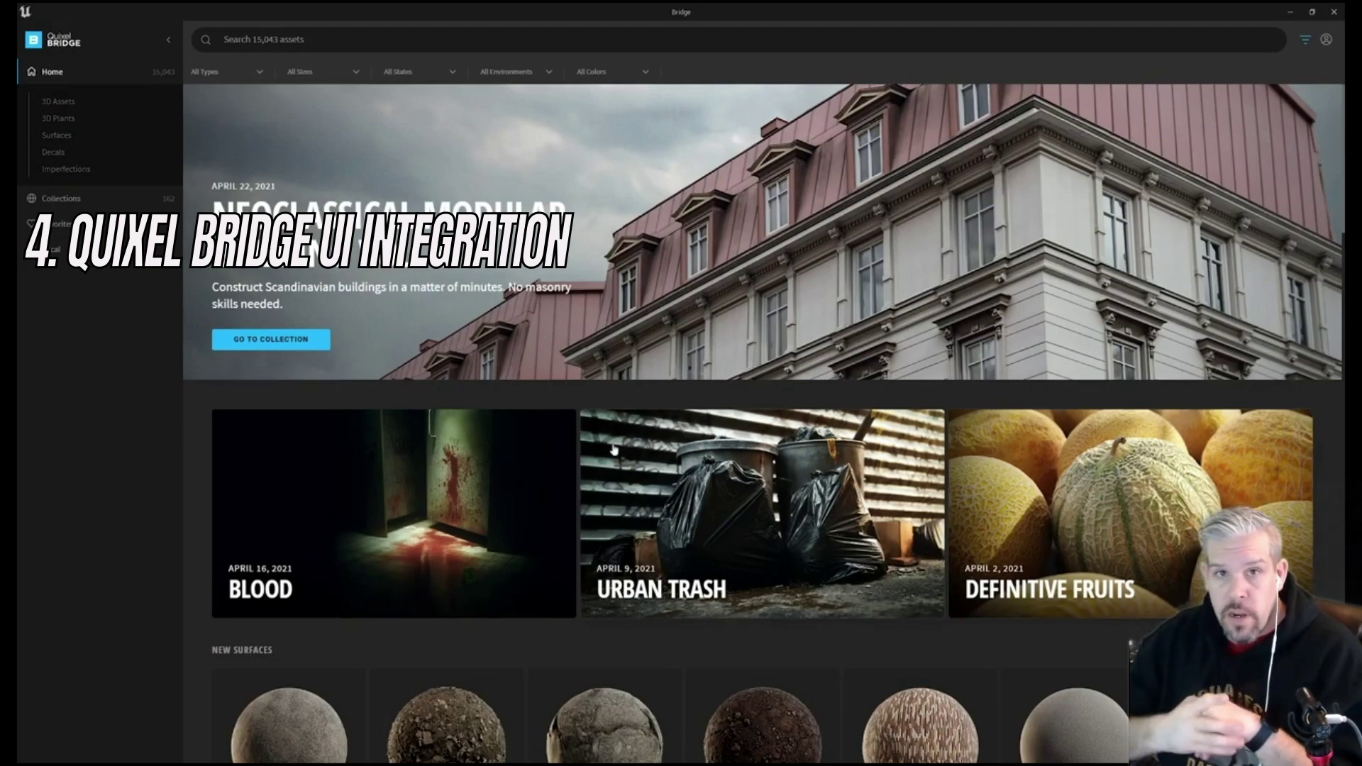
Open the Neoclassical Modular Building Vol. 2 collection in Quixel Bridge and select the flat modular building roof asset
left_click(80, 203)
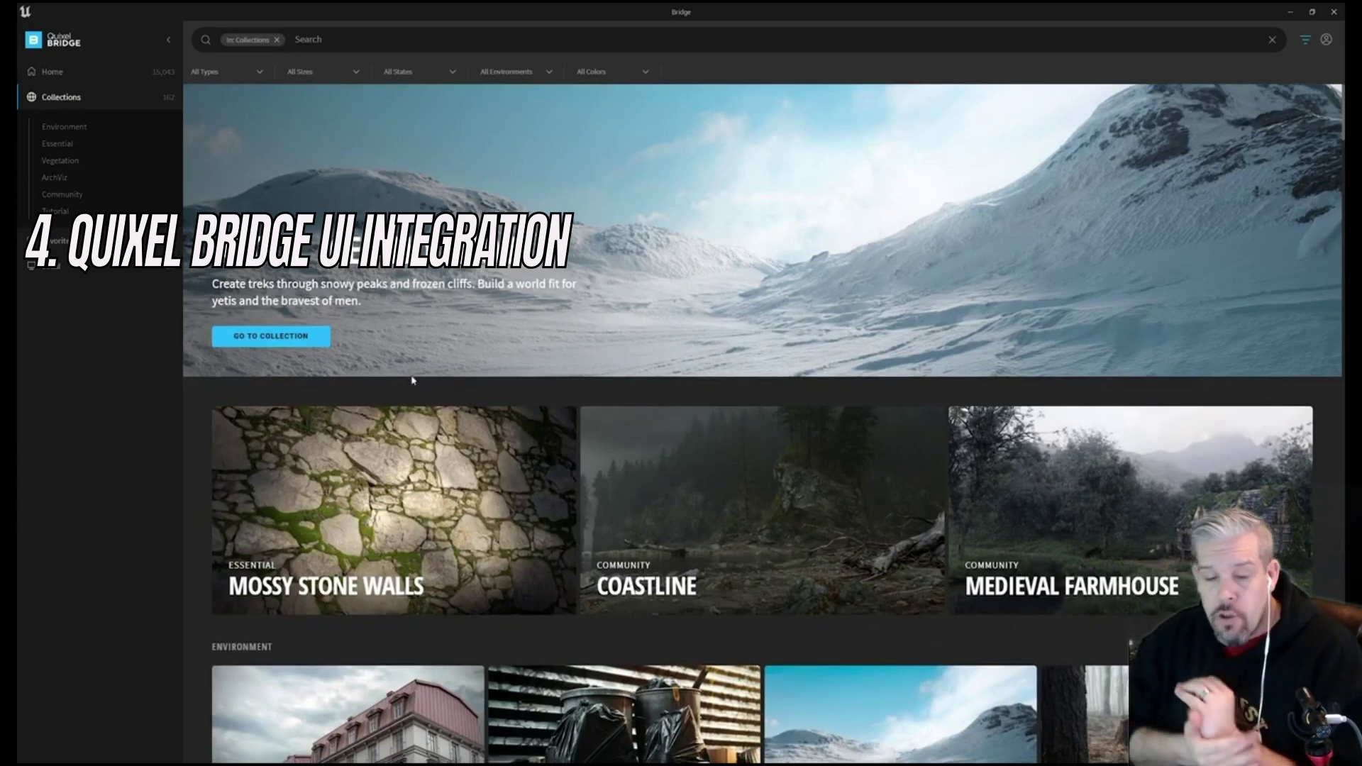
scroll(410, 440, "down", 3)
left_click(388, 512)
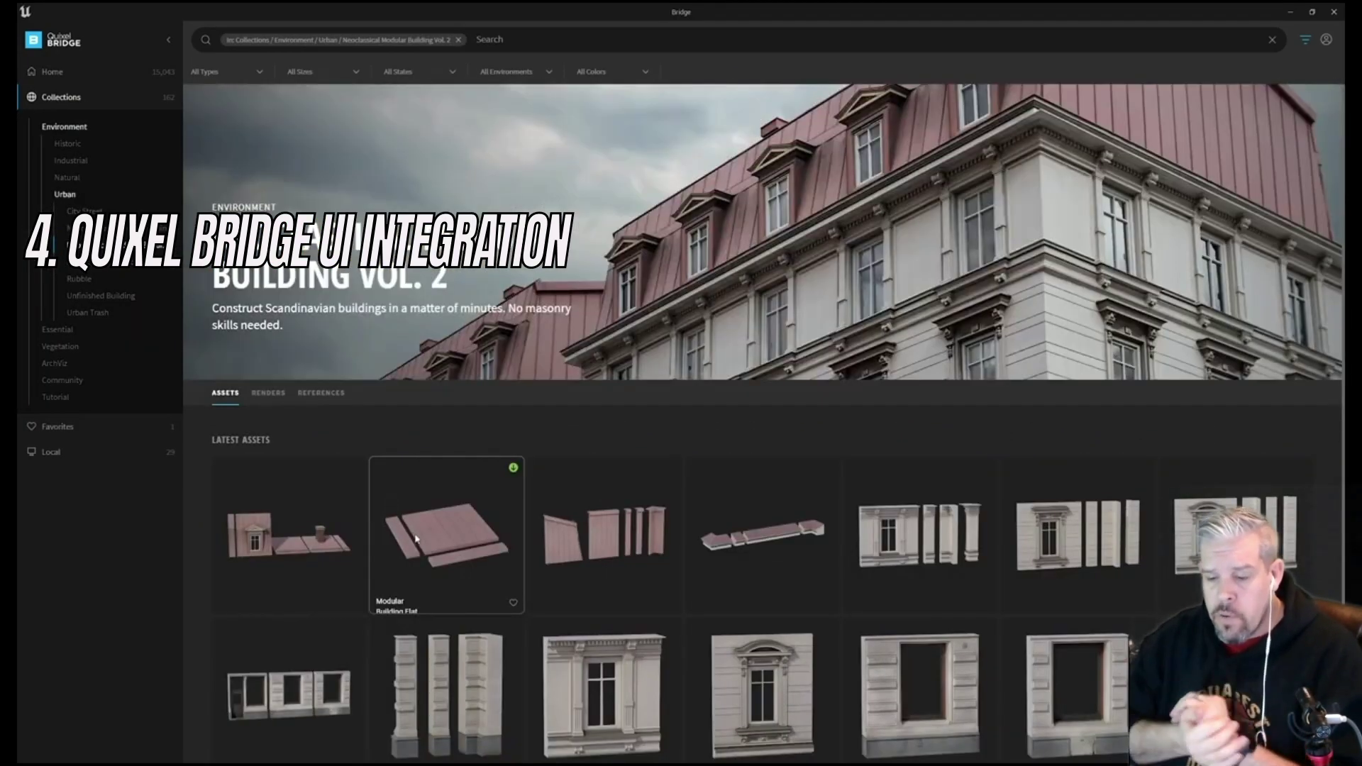
left_click(416, 539)
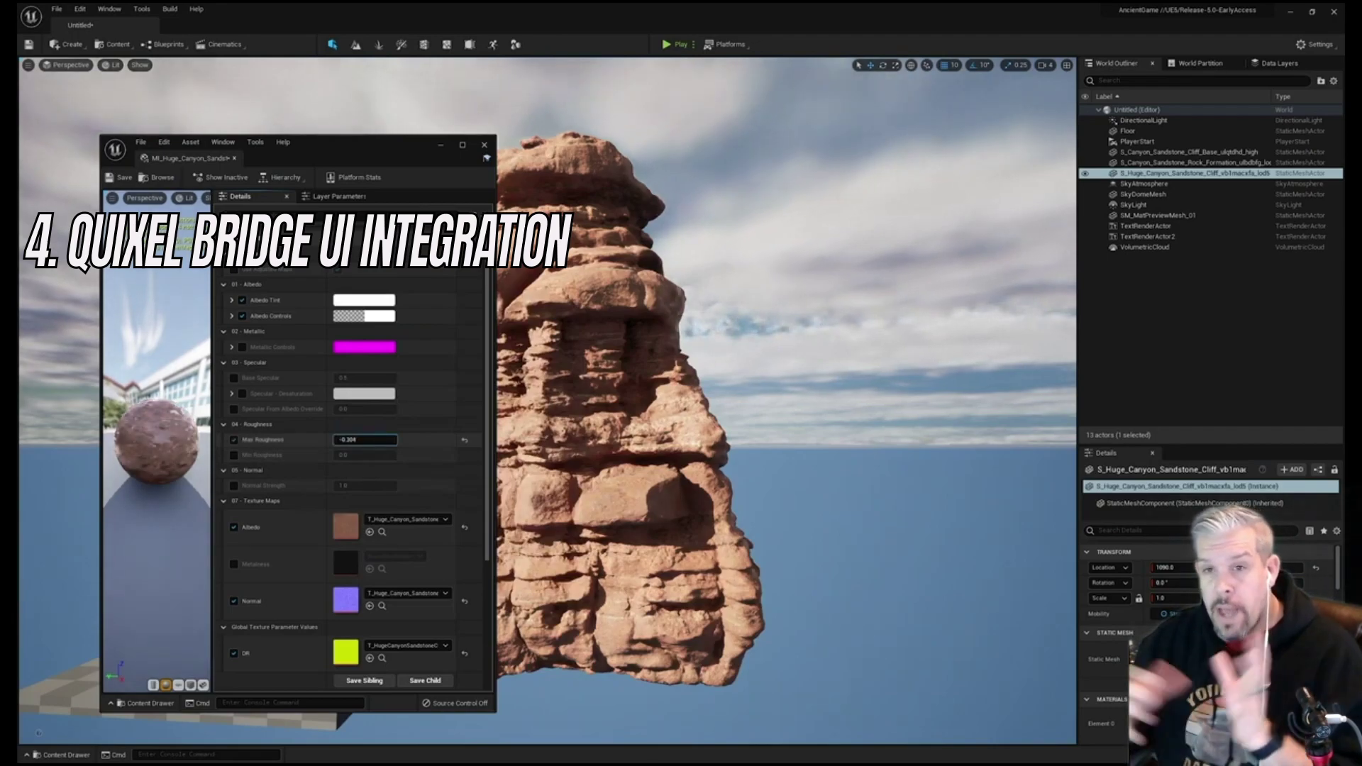
Set the Huge Canyon Sandstone Cliff material's Max Roughness to 0.08 and add a Canyon Sandstone asset to the Bridge selection
type("0.08")
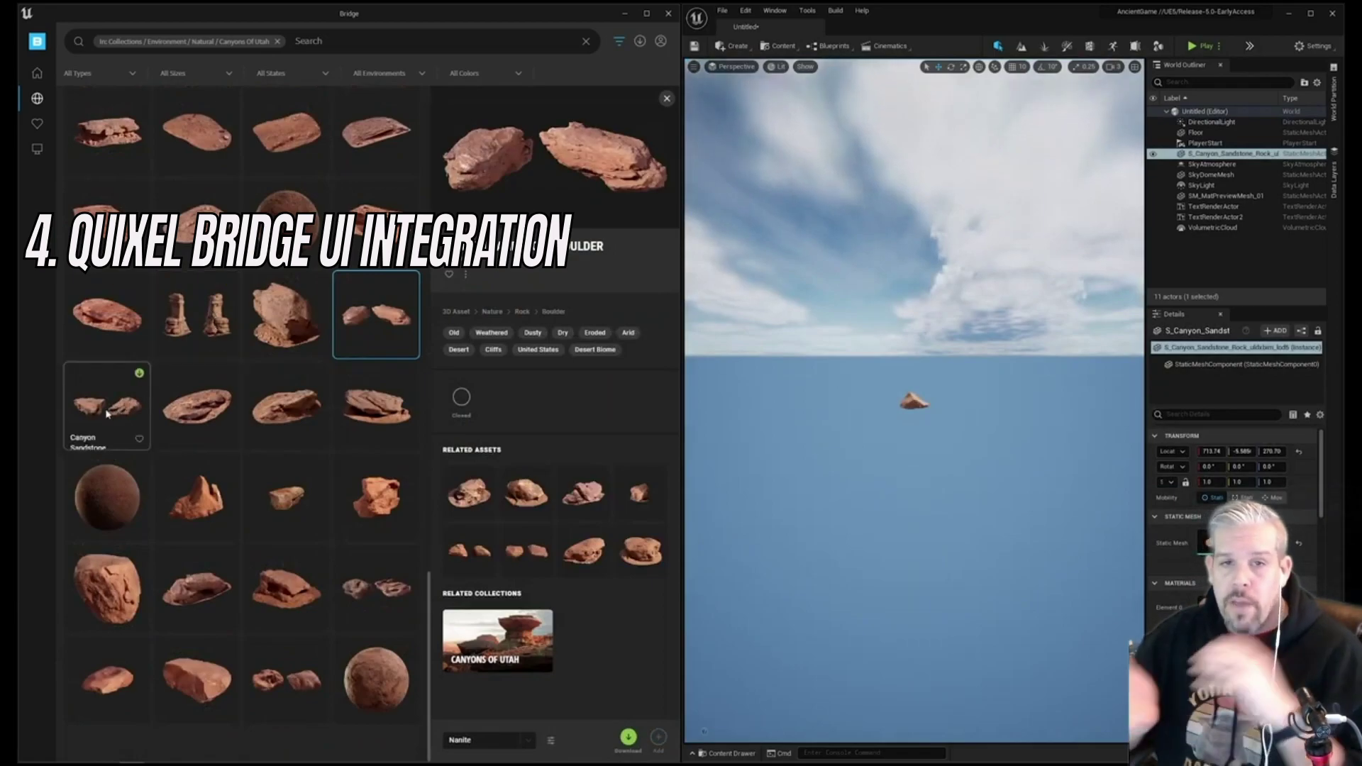
left_click(108, 414, "ctrl")
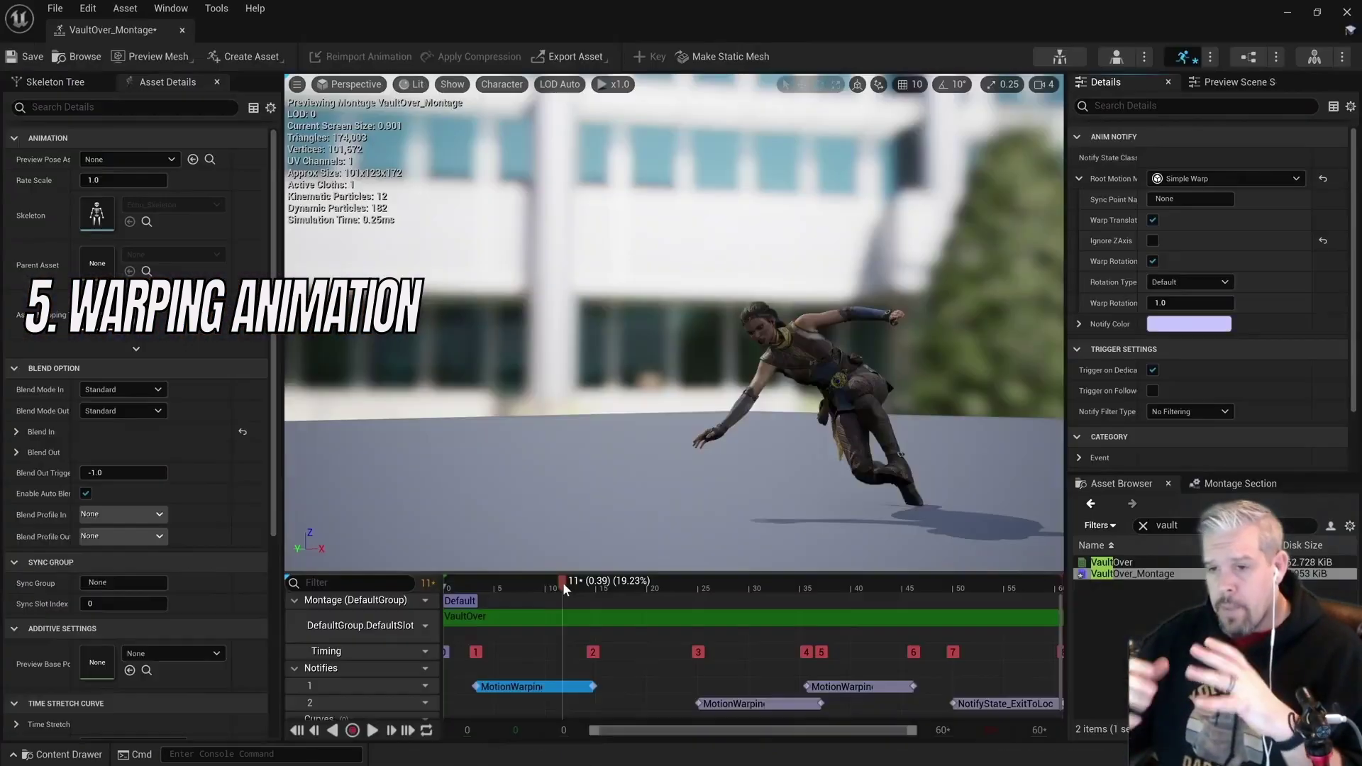
Scrub through the VaultOver_Montage and ReachOut_Montage_RM timelines to preview their motion warping sections
left_click_drag(563, 582, 617, 635)
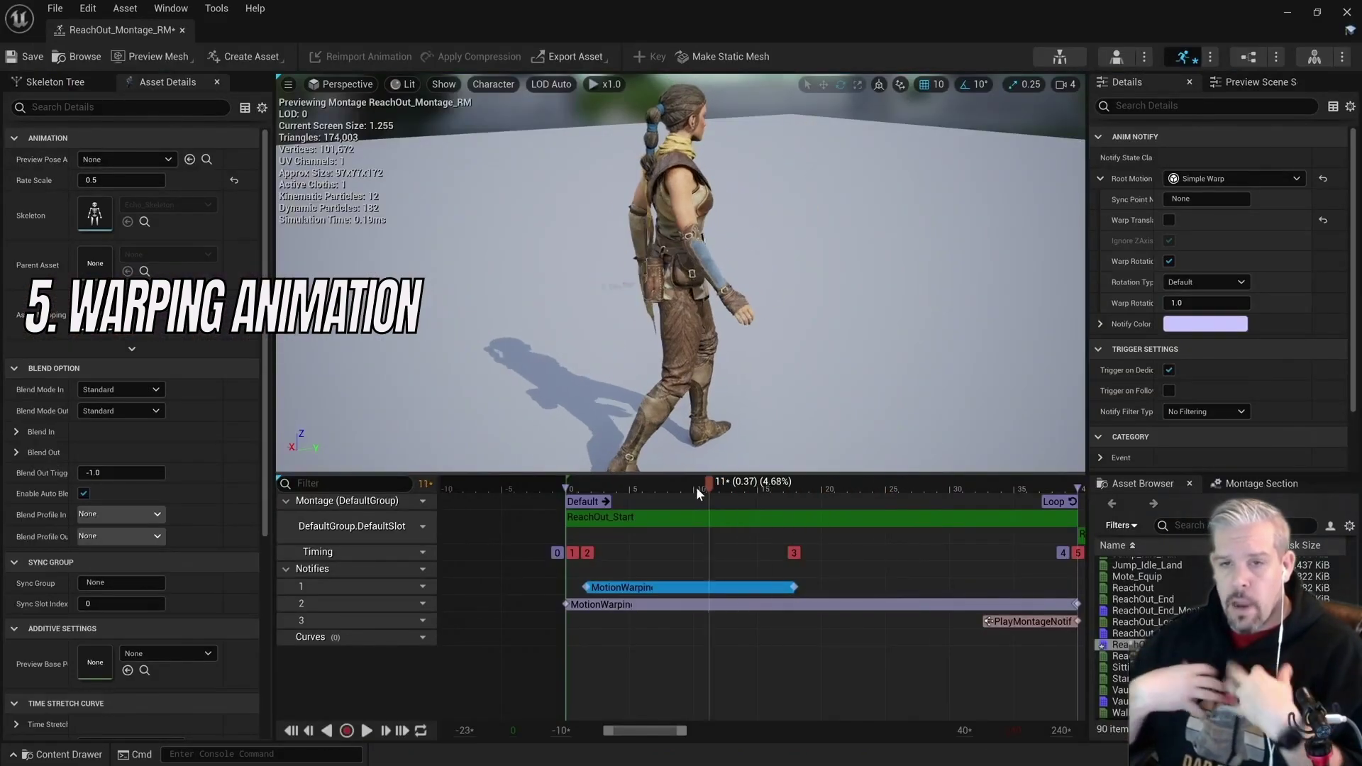
left_click_drag(696, 486, 807, 479)
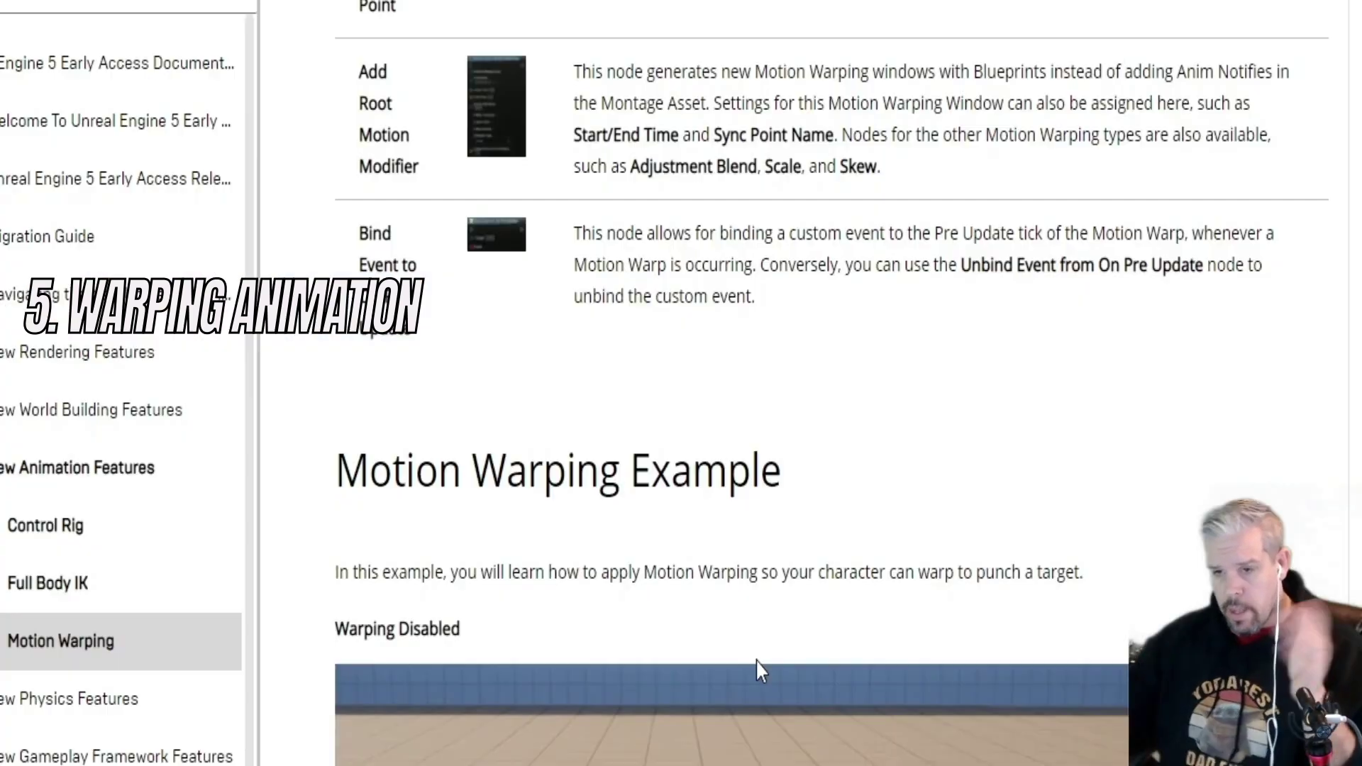
Read the Motion Warping Example in the Unreal Engine 5 documentation, including the project setup, component instructions and results
scroll(756, 662, "down", 6)
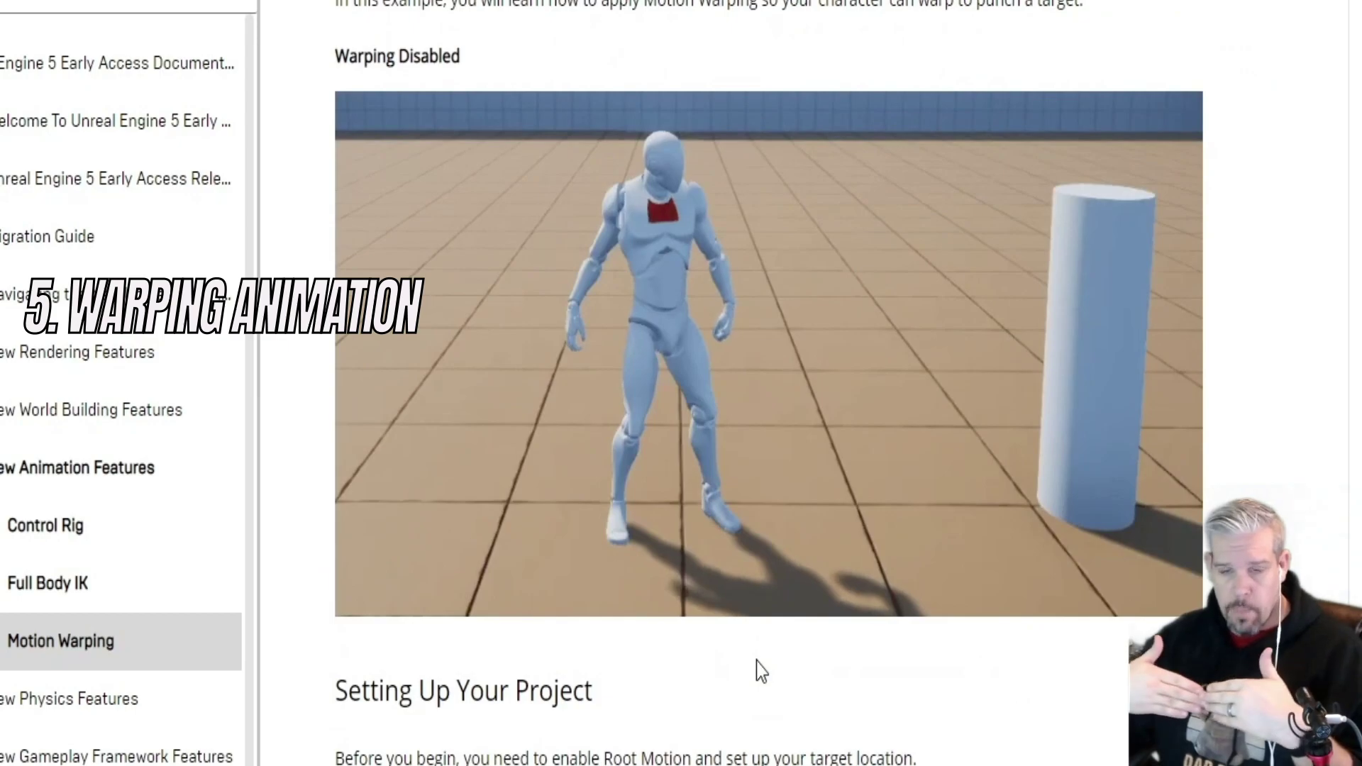
scroll(756, 662, "down", 15)
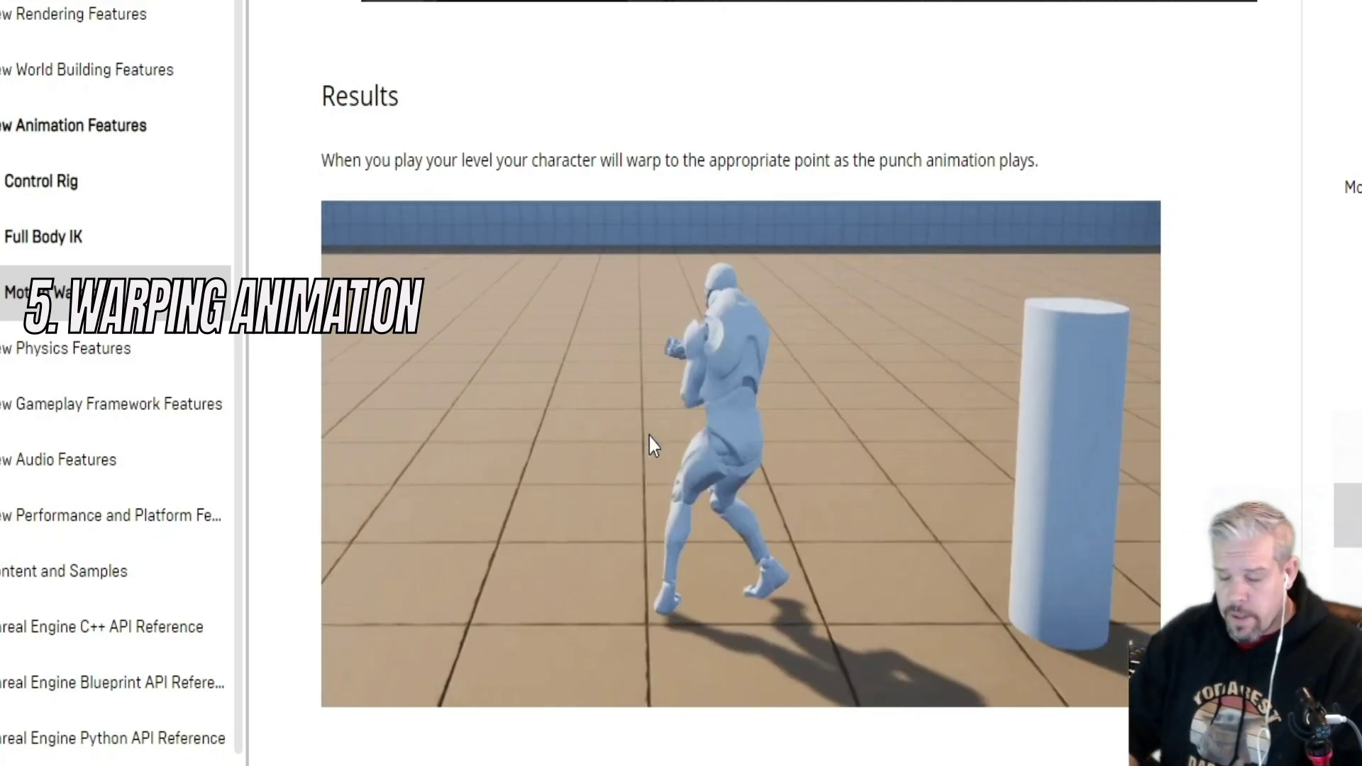
scroll(807, 290, "up", 15)
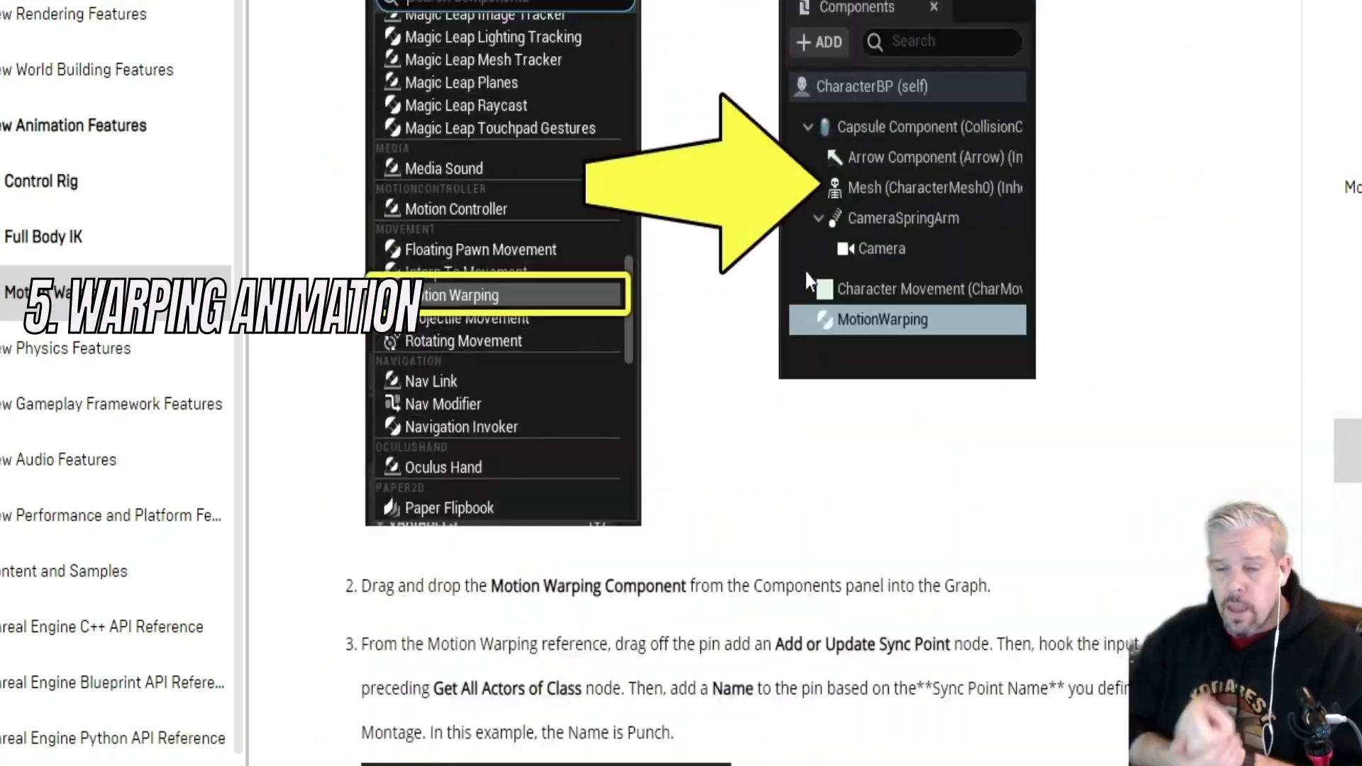
scroll(806, 271, "down", 8)
scroll(805, 270, "up", 12)
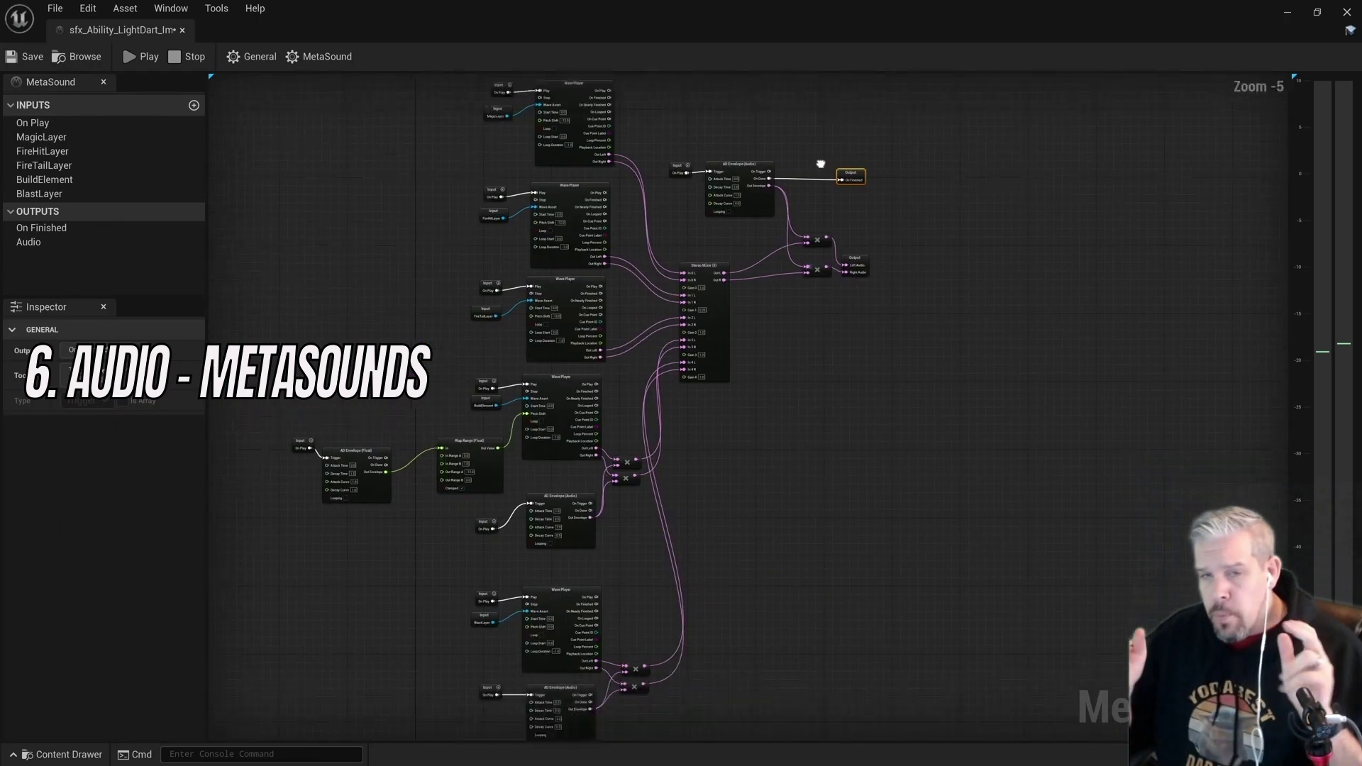
Play the LightDart ability MetaSound and open the sfx_Golem_RobotBlast_meta asset from the Metasounds folder
left_click(142, 56)
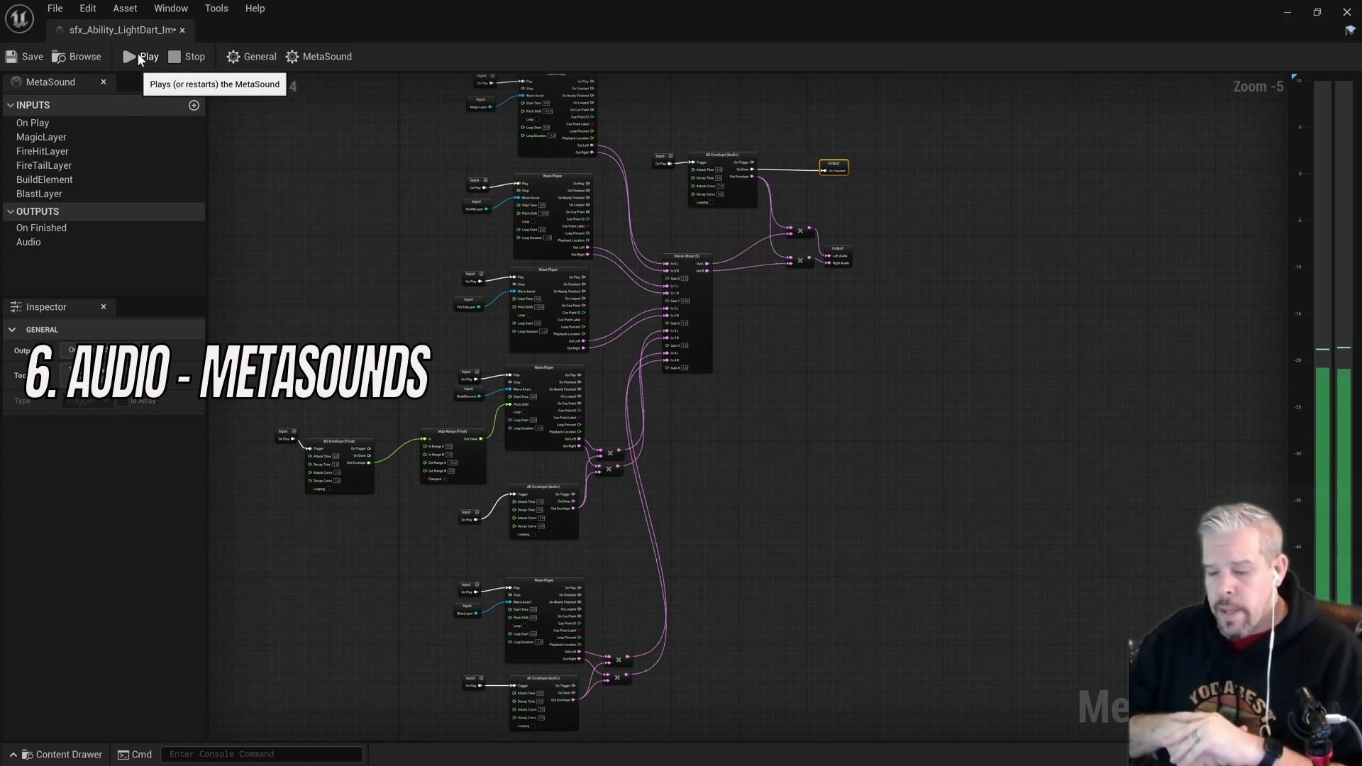
key("ctrl+space")
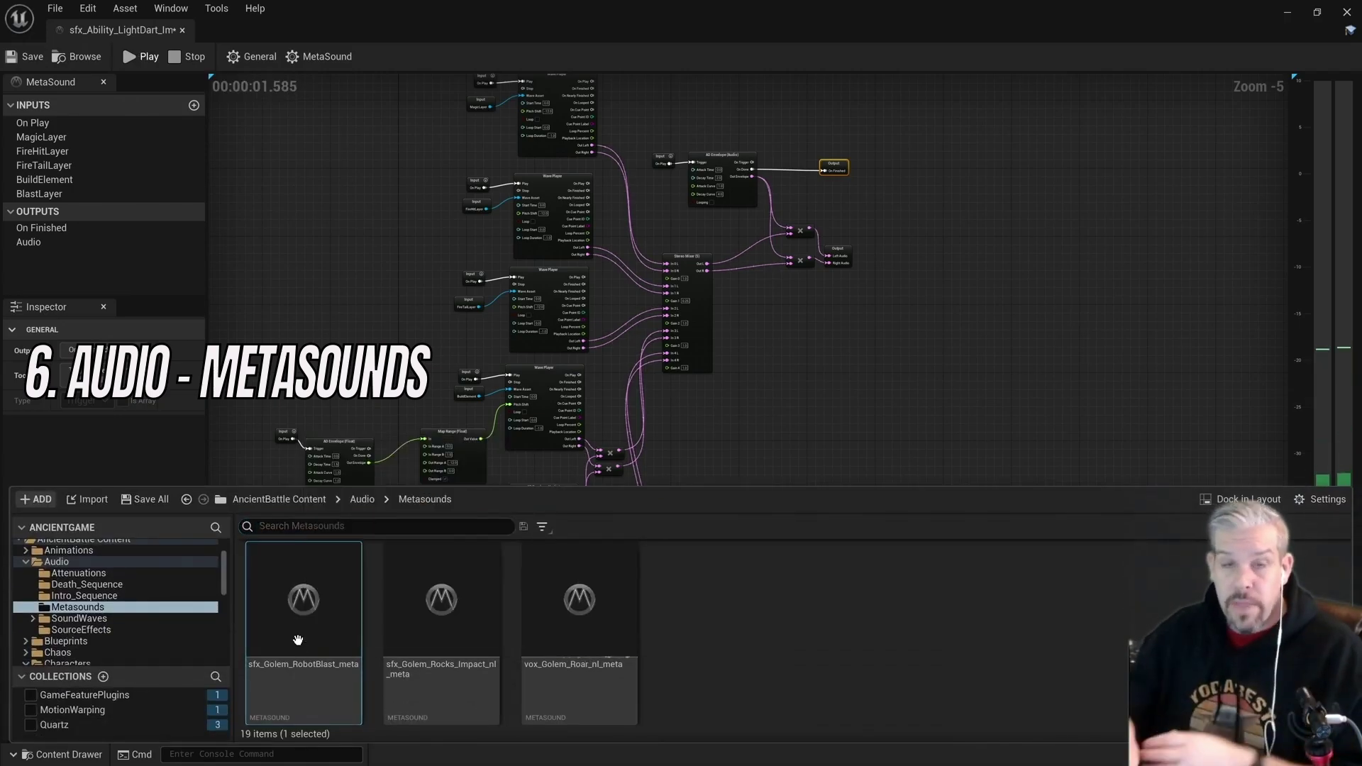
double_click(296, 638)
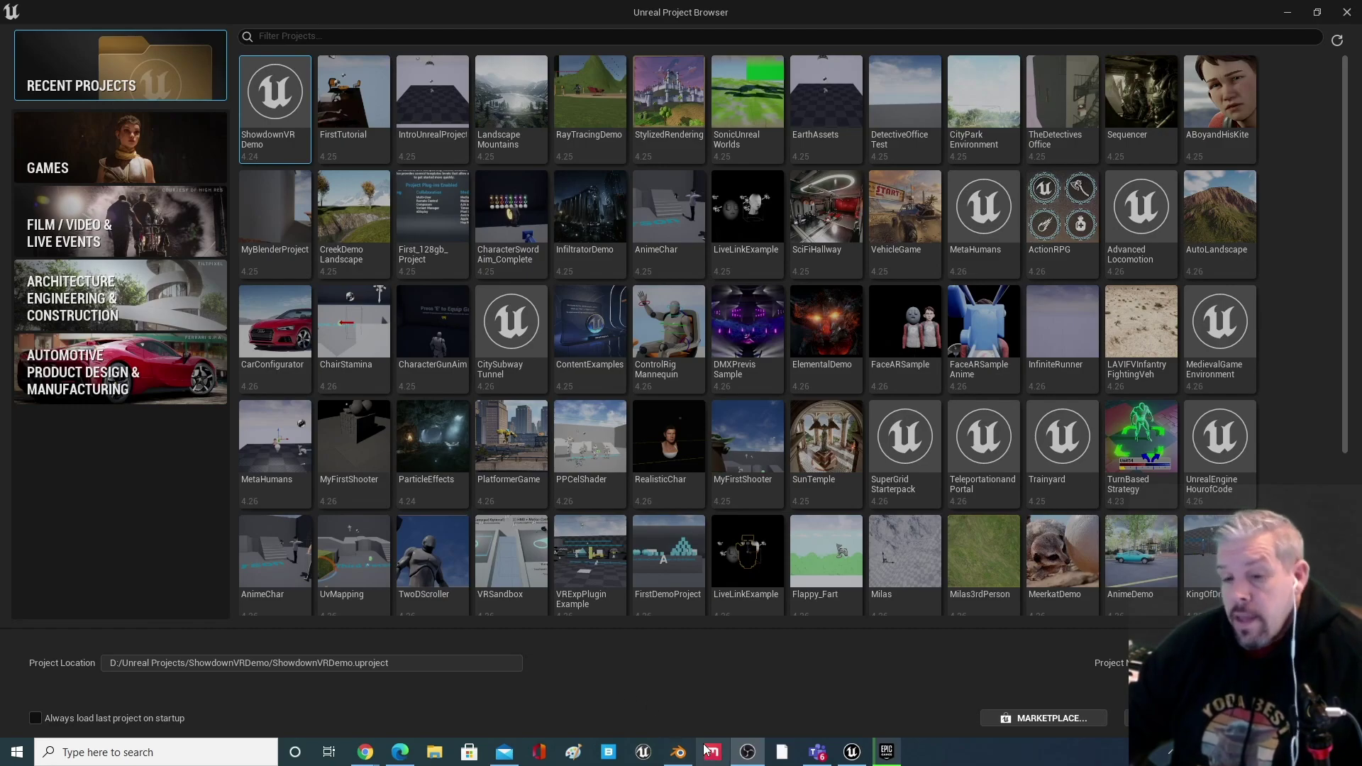
Switch to the Epic Games Launcher and review the UE5 Early Access page down to the Valley of the Ancient sample, then minimize it
left_click(883, 752)
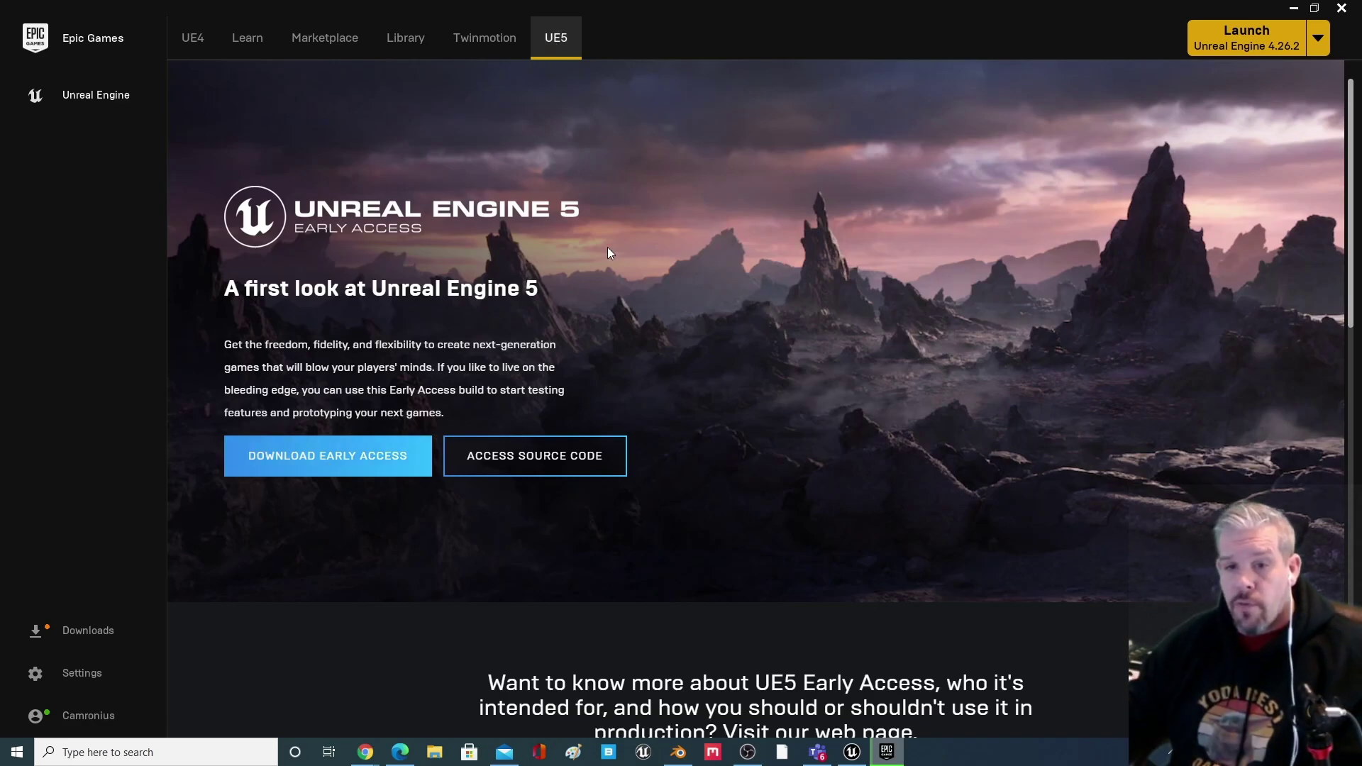
scroll(544, 271, "down", 4)
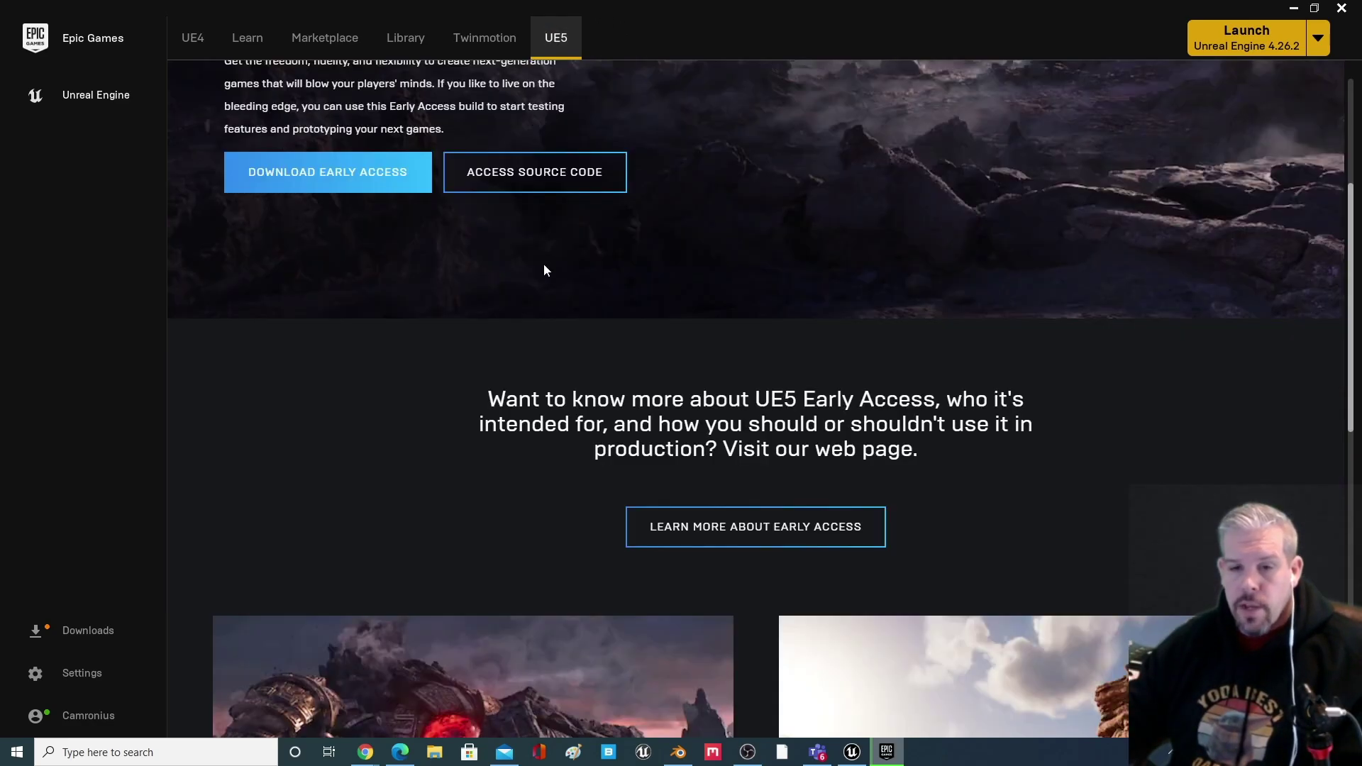
scroll(546, 262, "down", 9)
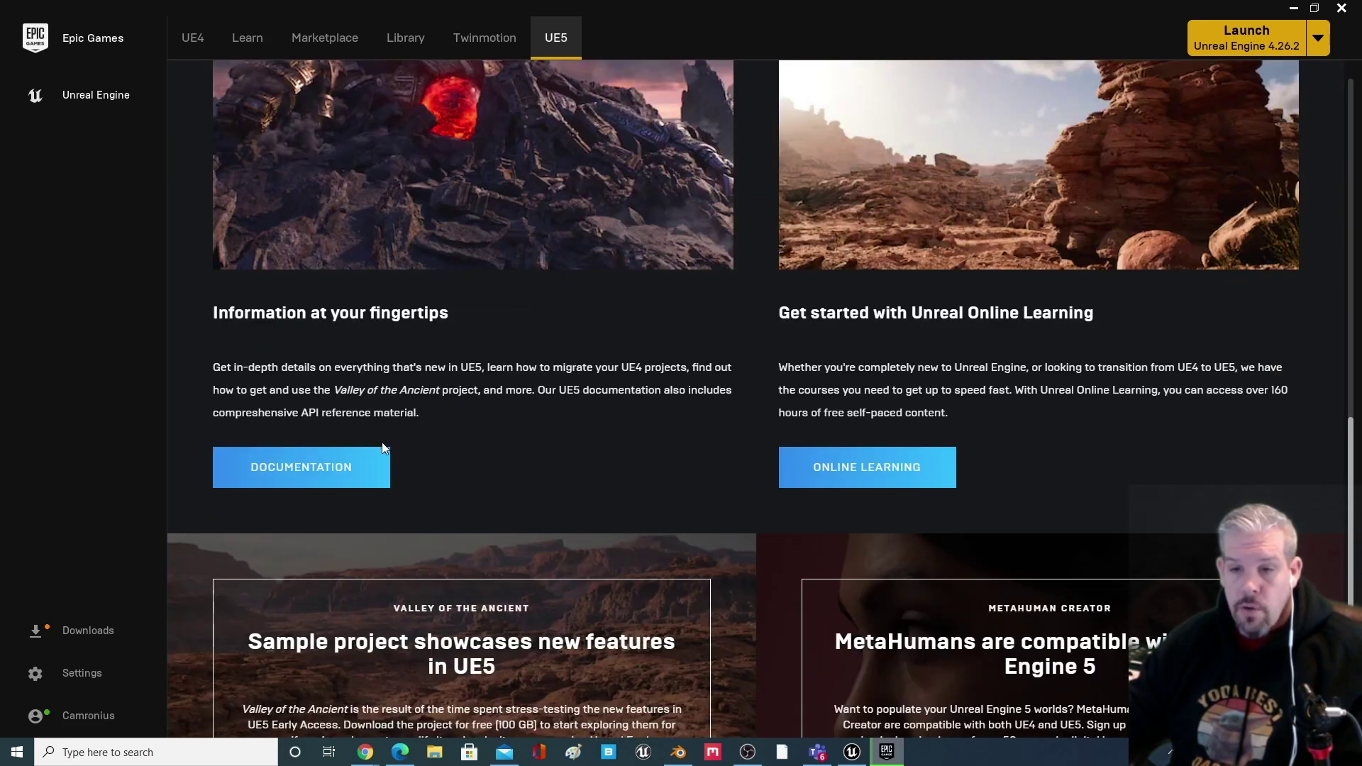
scroll(943, 394, "down", 2)
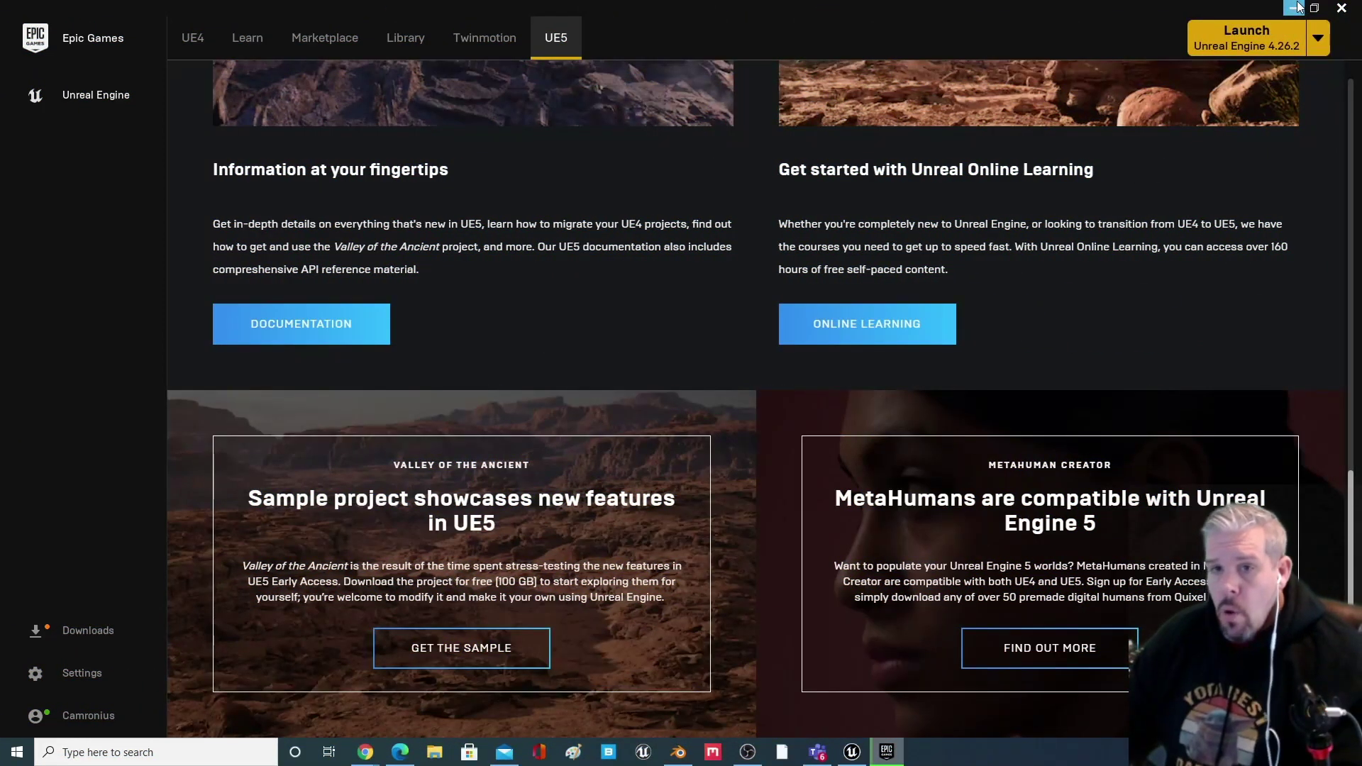
left_click(1297, 7)
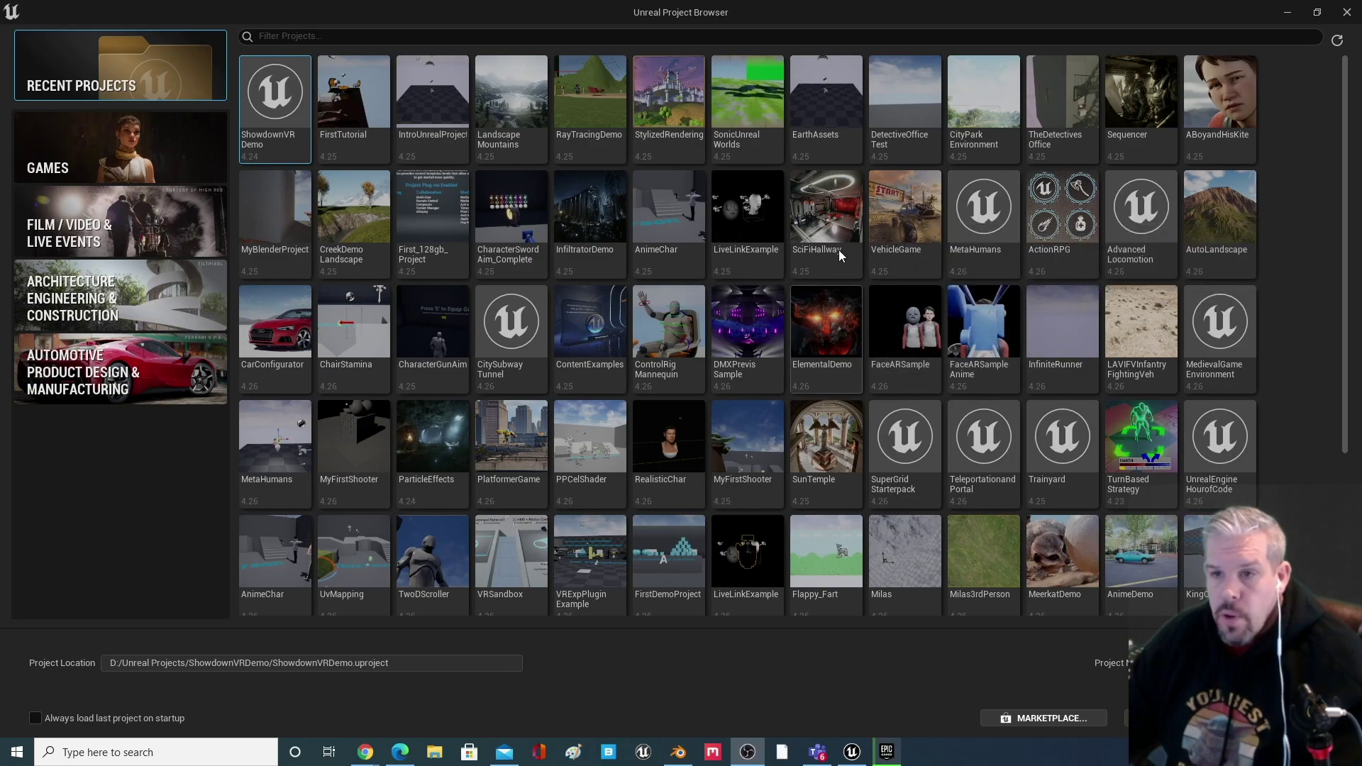
Open the SciFiHallway project from the recent projects in Unreal Engine 5
left_click(836, 220)
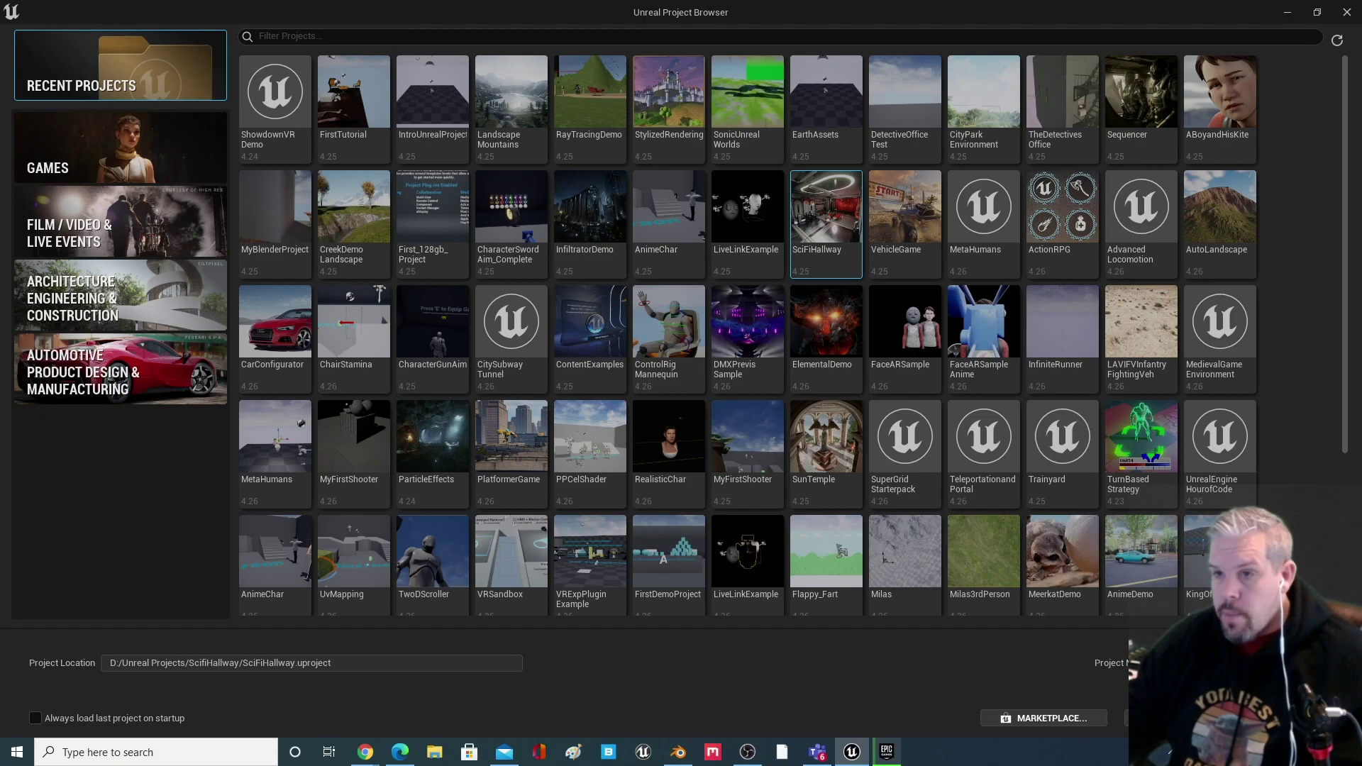
left_click(1170, 718)
left_click(780, 417)
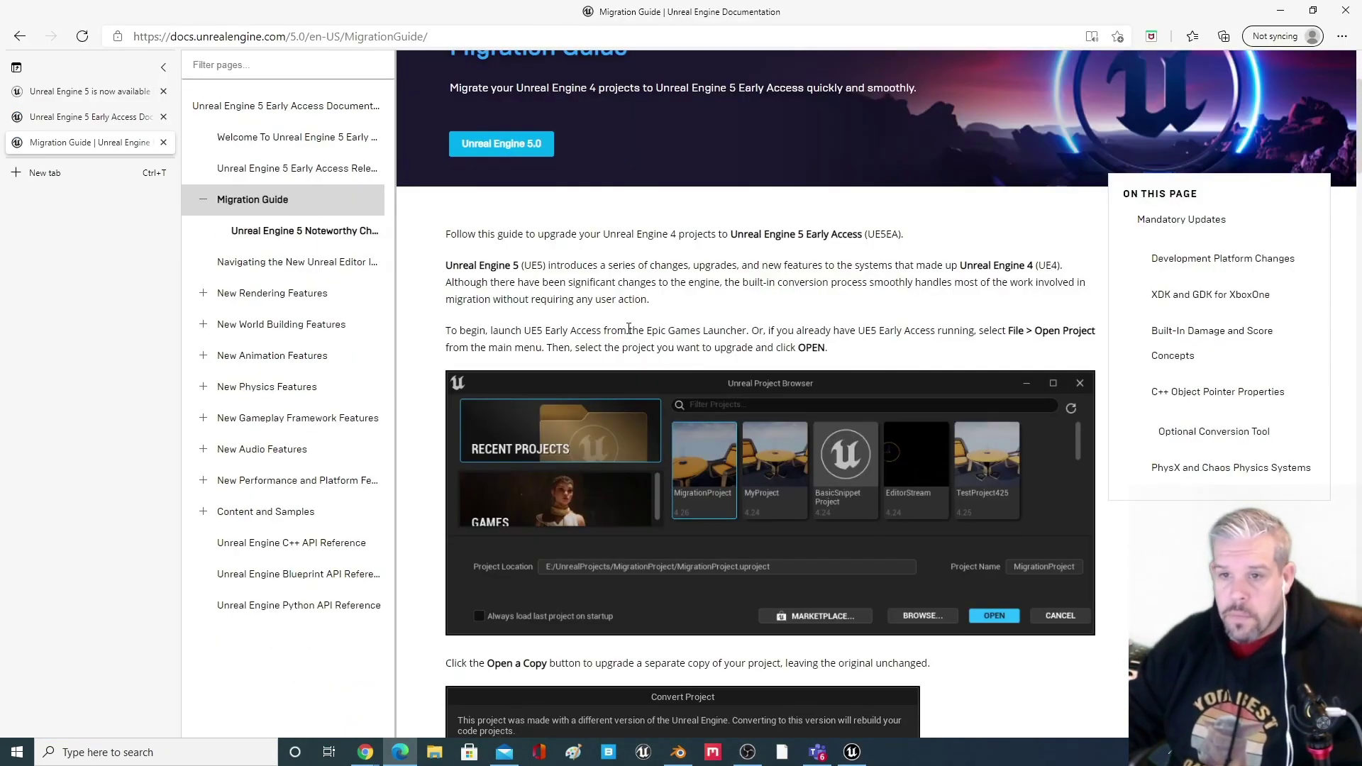
Read the Migration Guide in the browser down to the C++ Object Pointer Properties section, and minimize the browser
scroll(629, 328, "down", 10)
left_click_drag(654, 233, 1071, 230)
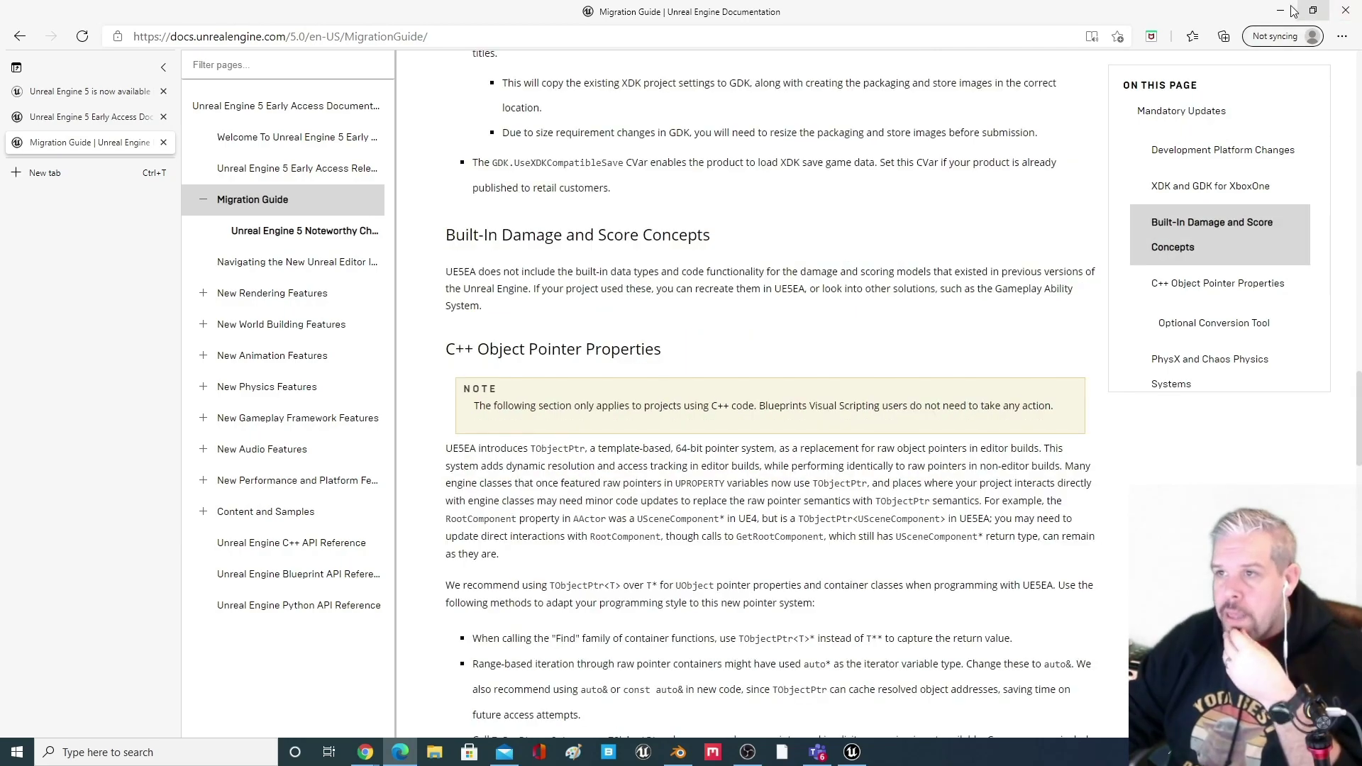
left_click(1280, 11)
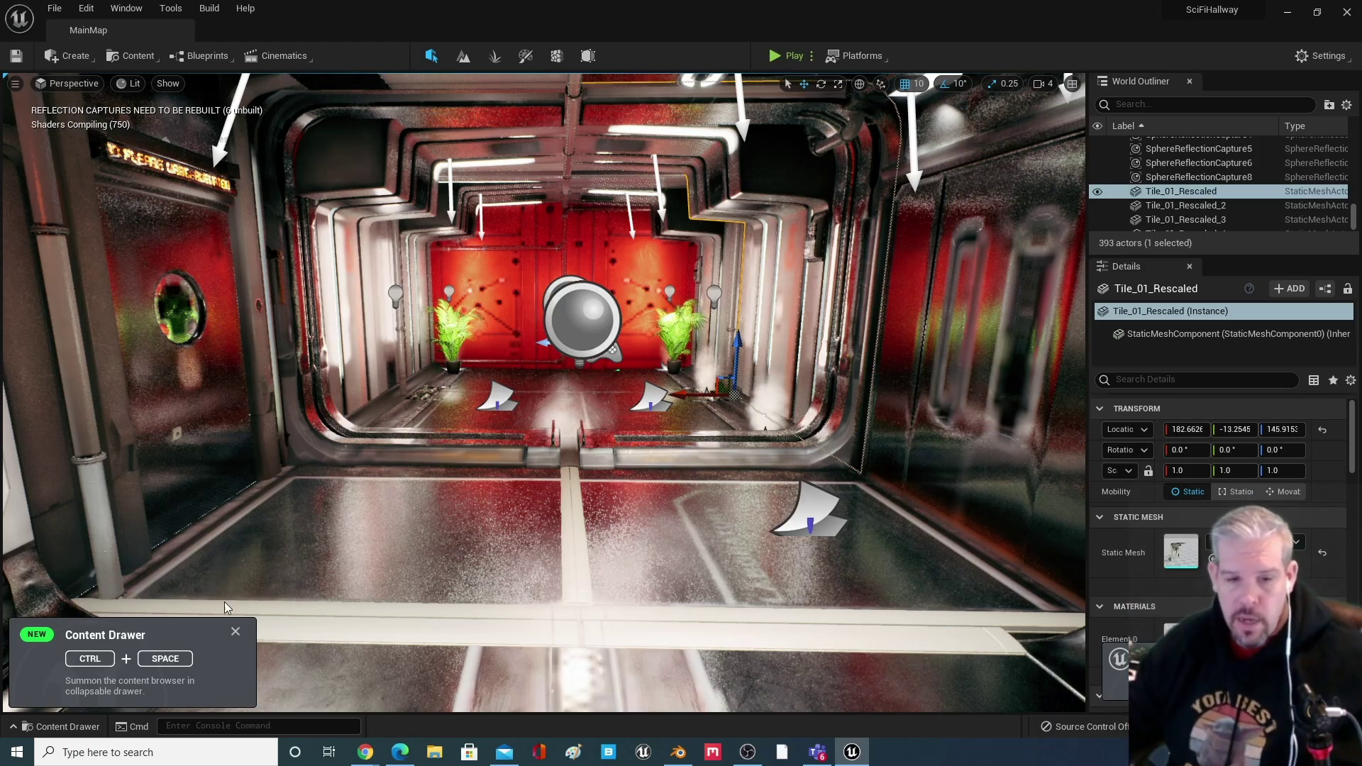
Dismiss the Content Drawer tip in the SciFiHallway level and summon the content browser
left_click(401, 622)
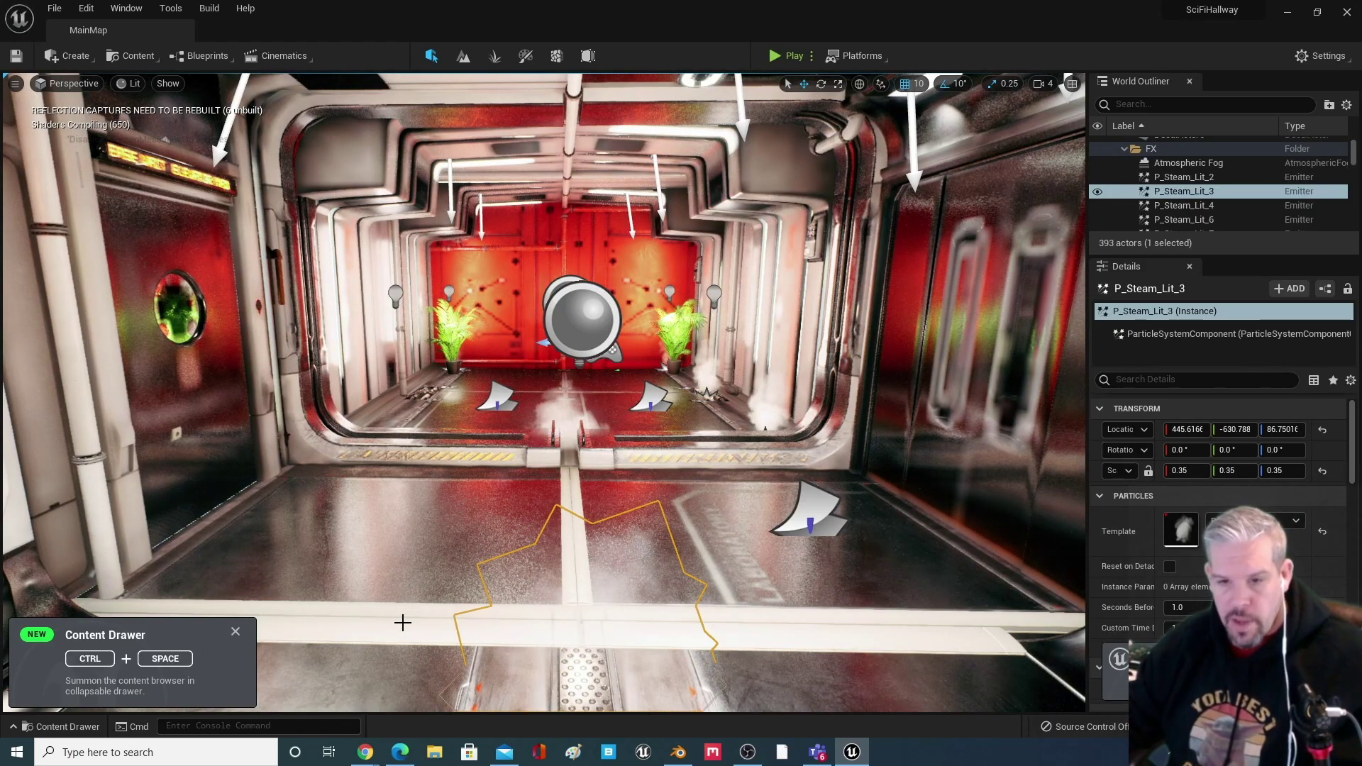
left_click(249, 628)
key("ctrl+space")
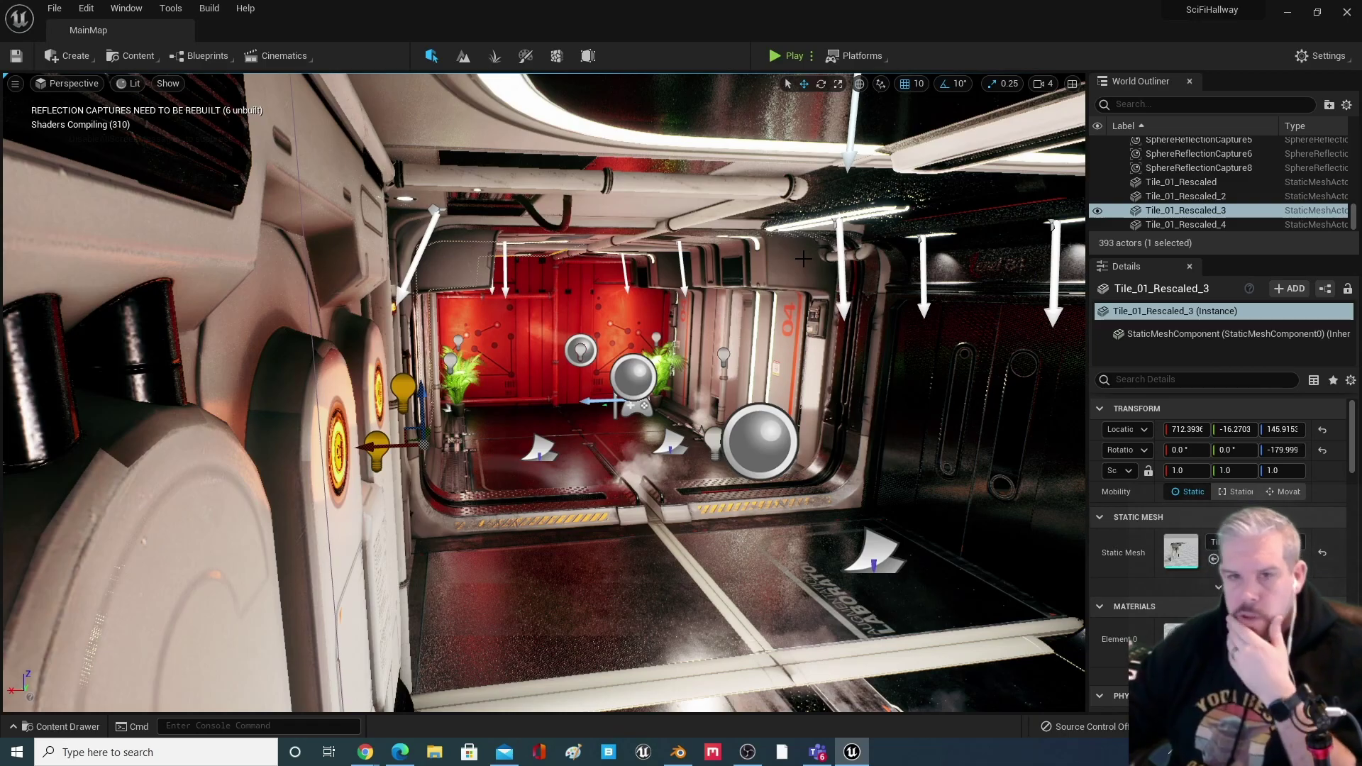
Examine the SciFiHallway level from above the roofless rooms and from inside the bench area
key("f")
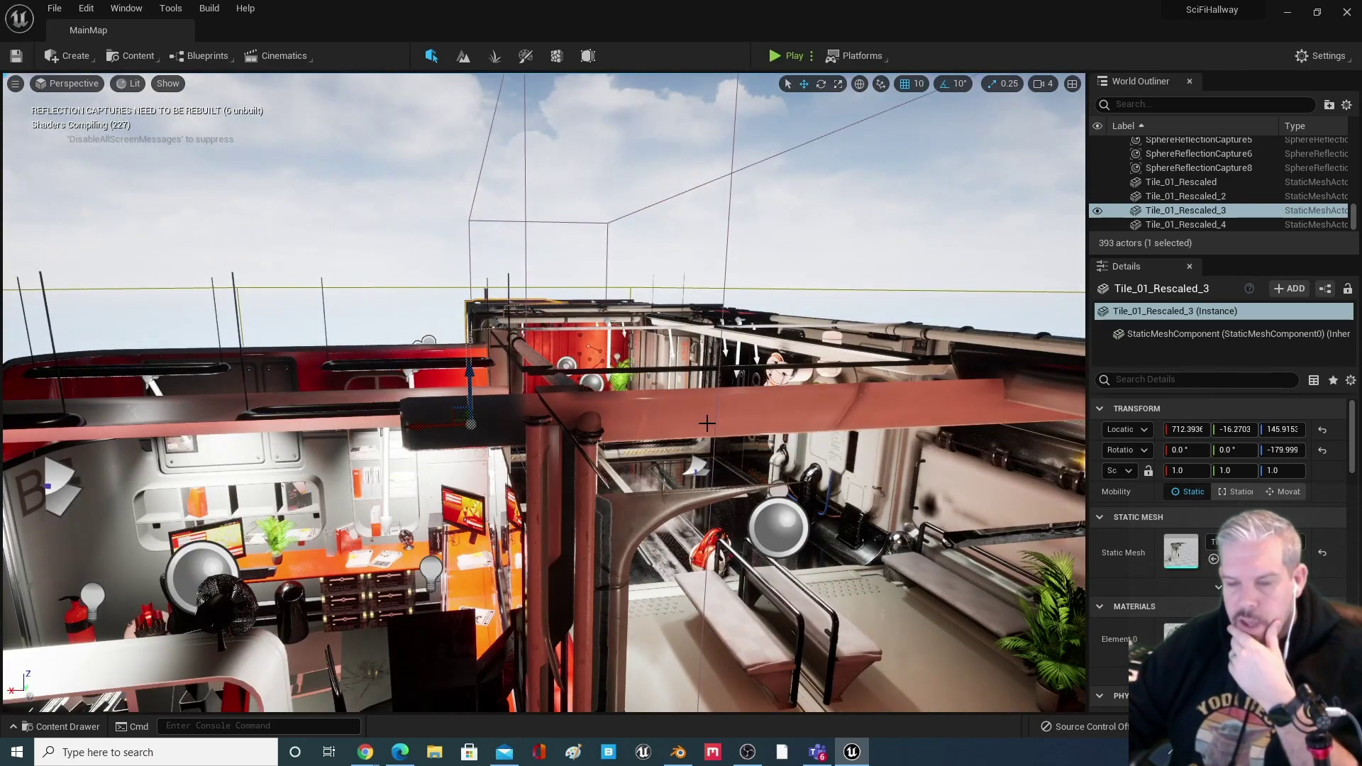
right_click(599, 469)
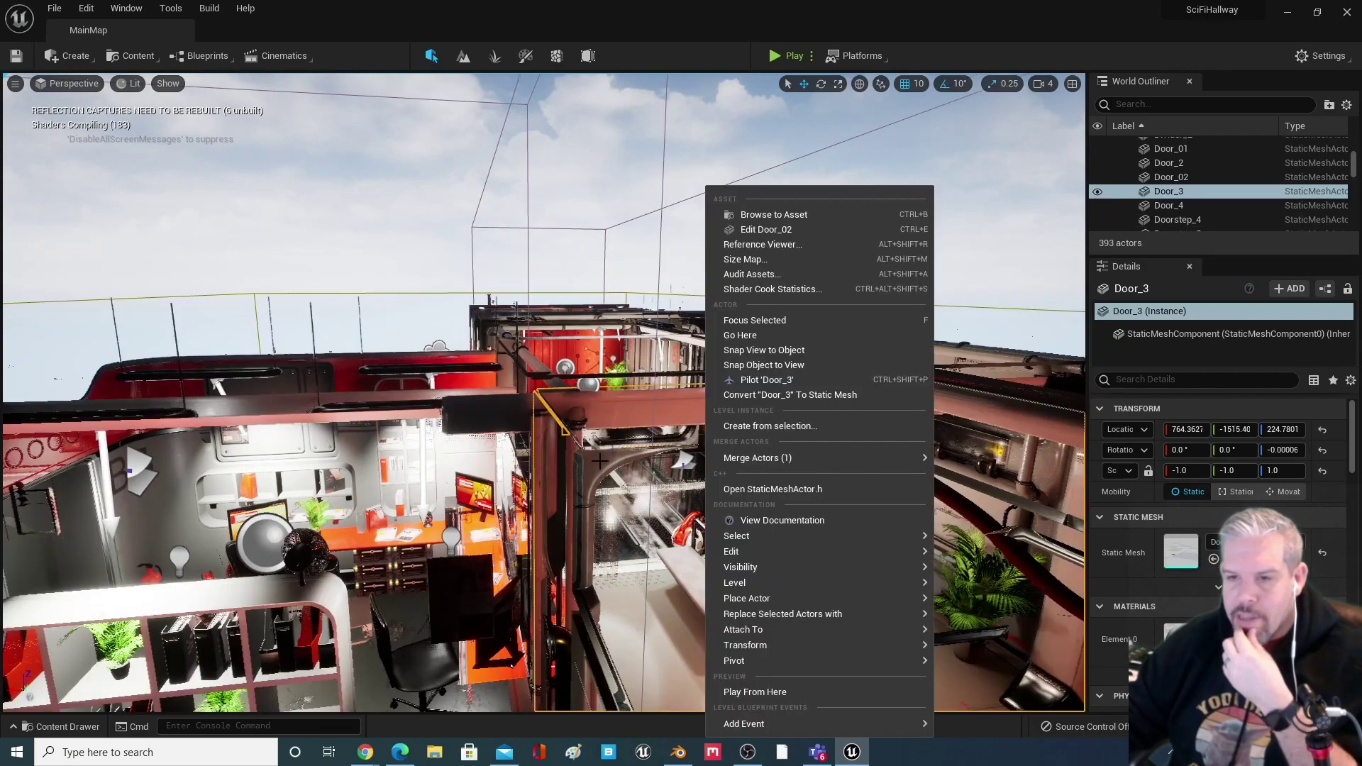
left_click(589, 206)
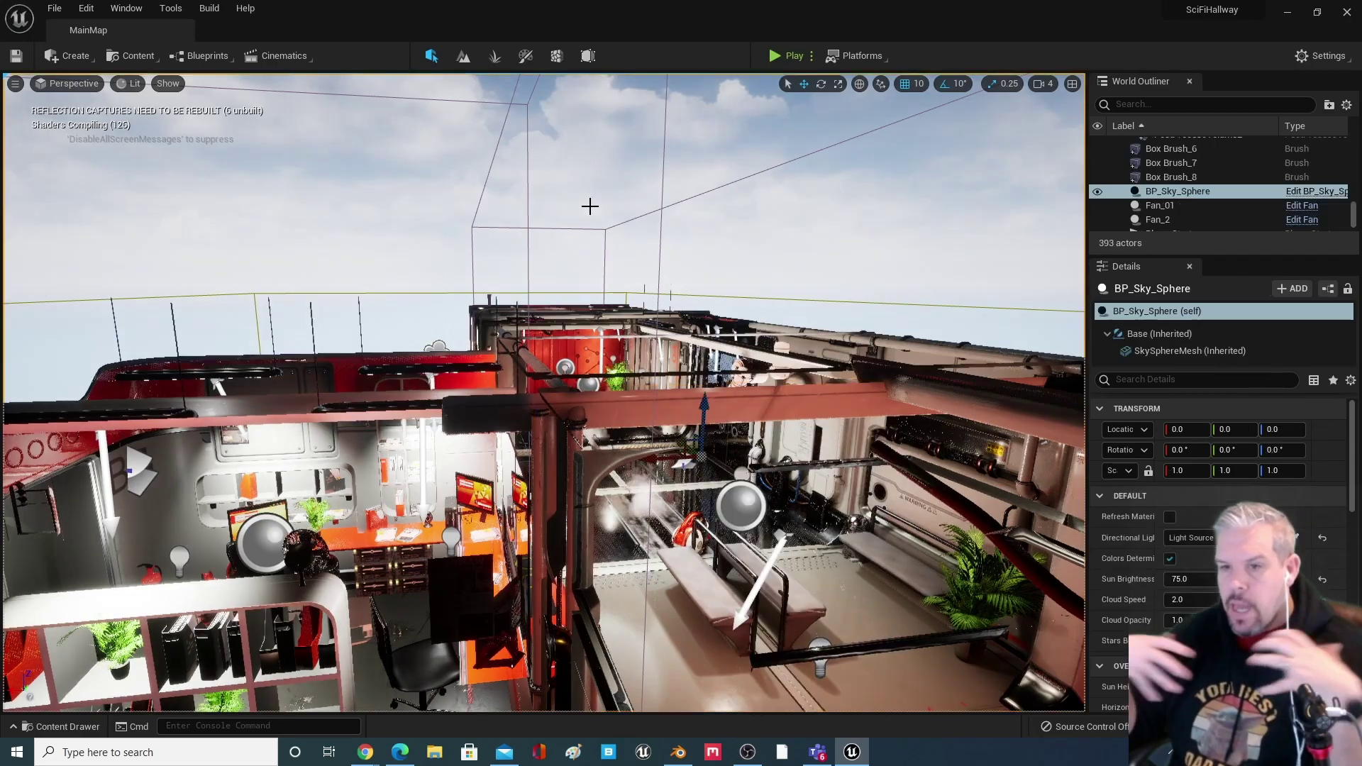
right_click_drag(589, 205, 589, 237)
key("s")
key("w")
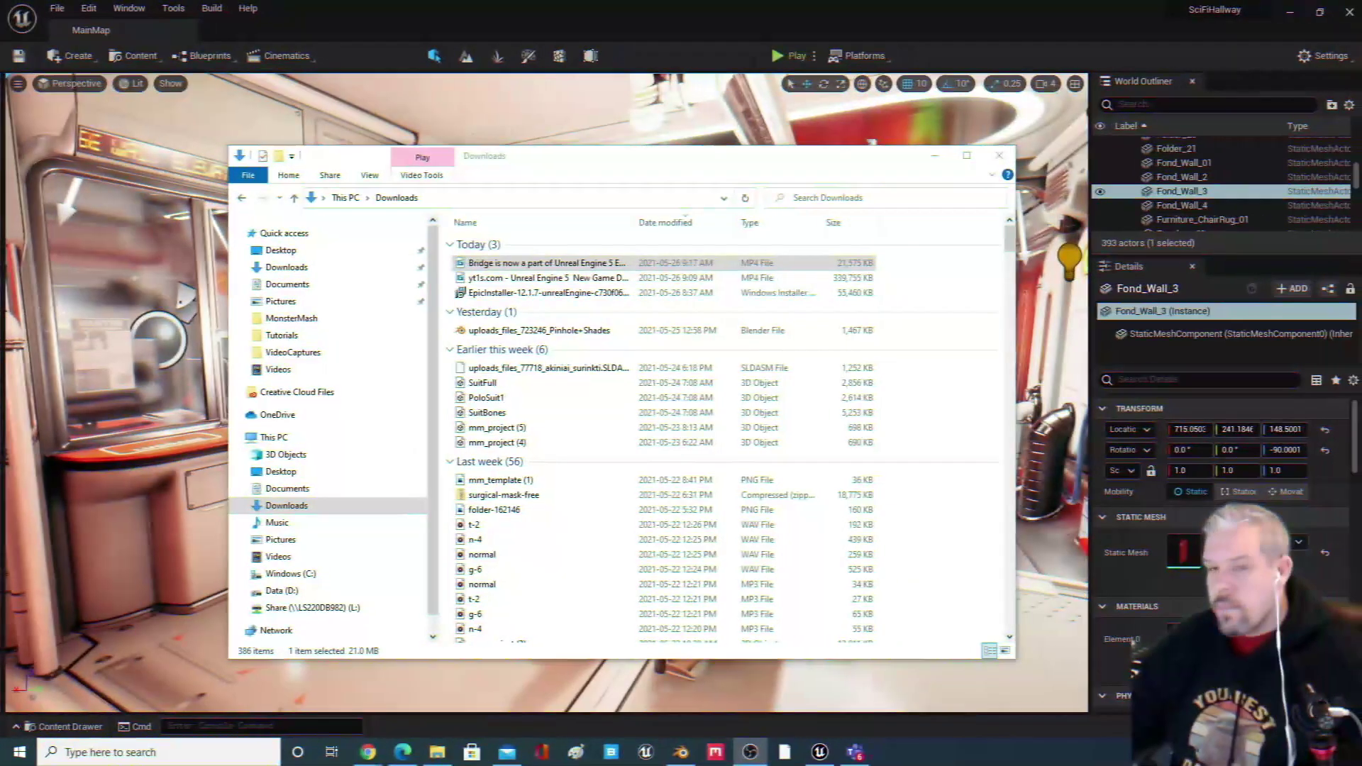
Minimize the Downloads folder window and open Quixel Bridge from within the editor
left_click(932, 156)
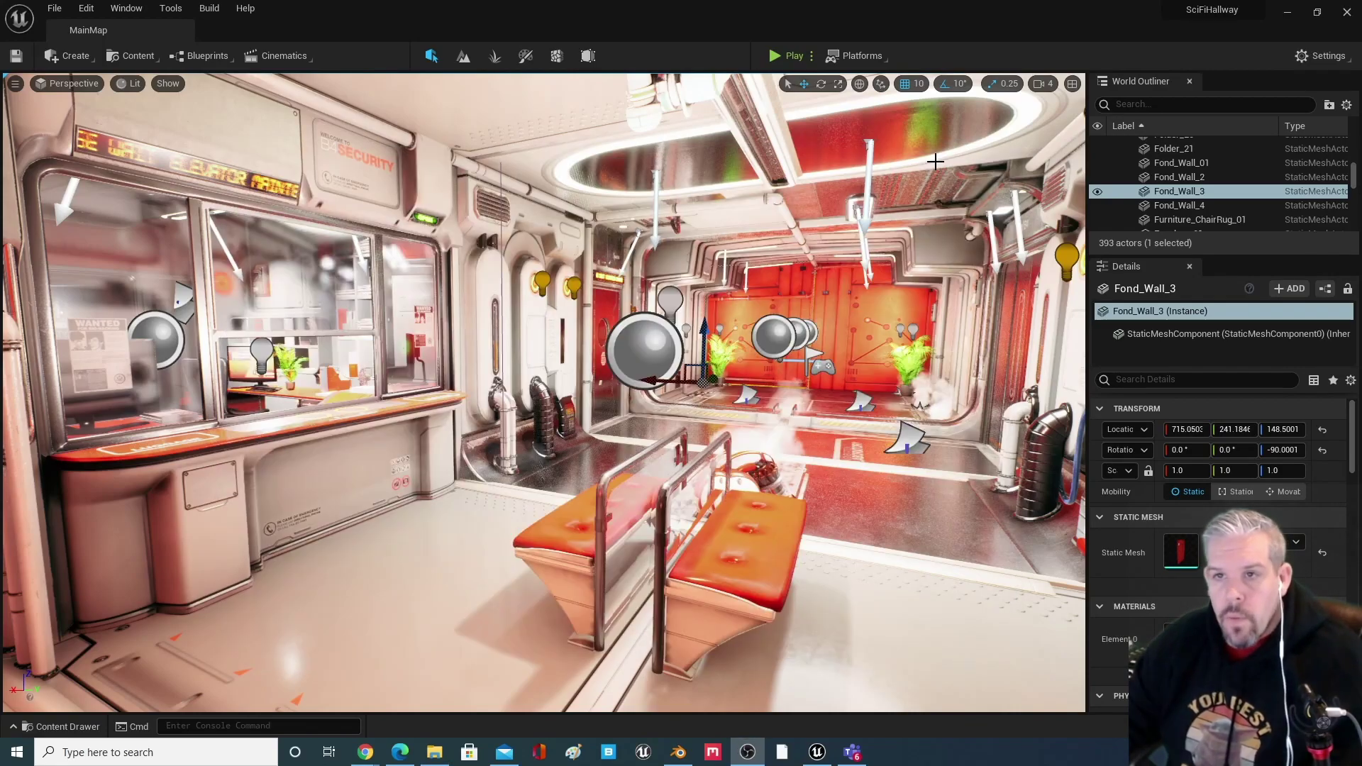
left_click(132, 55)
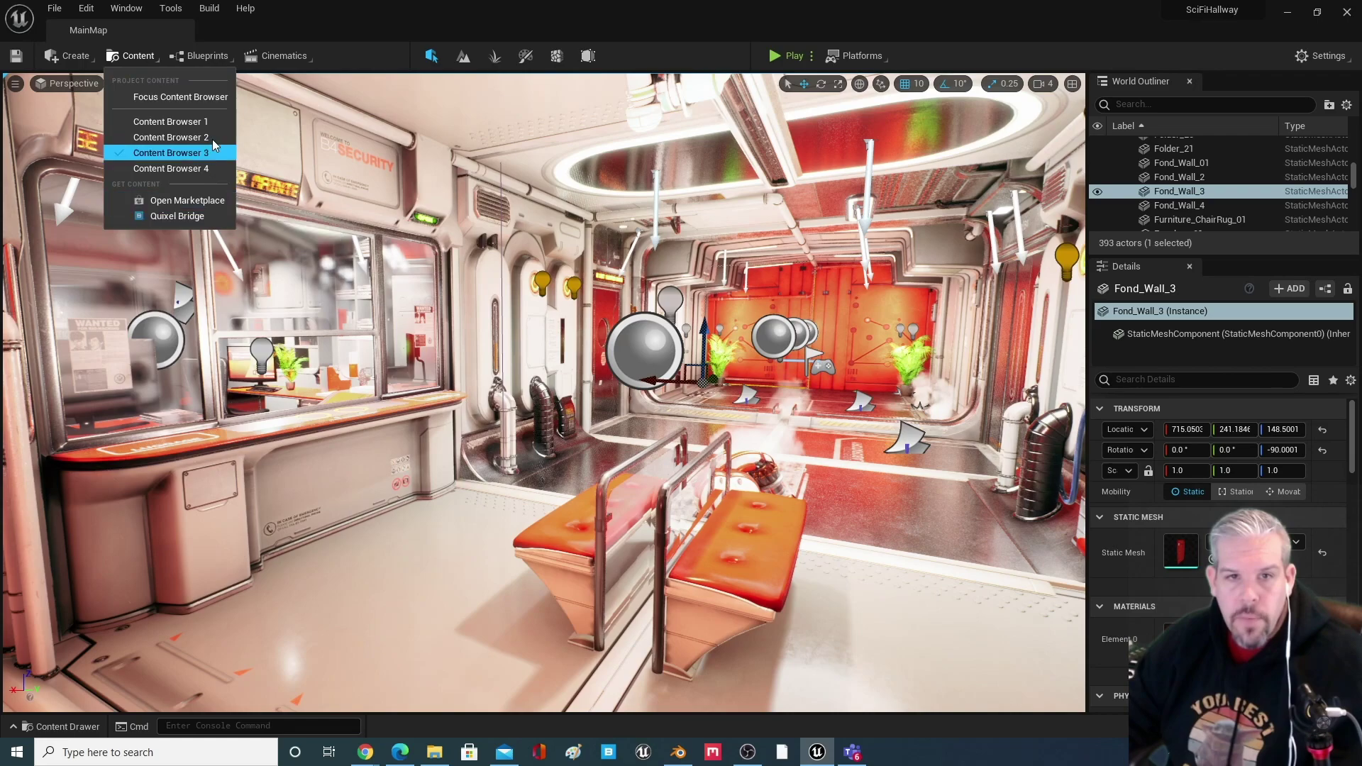
left_click(186, 203)
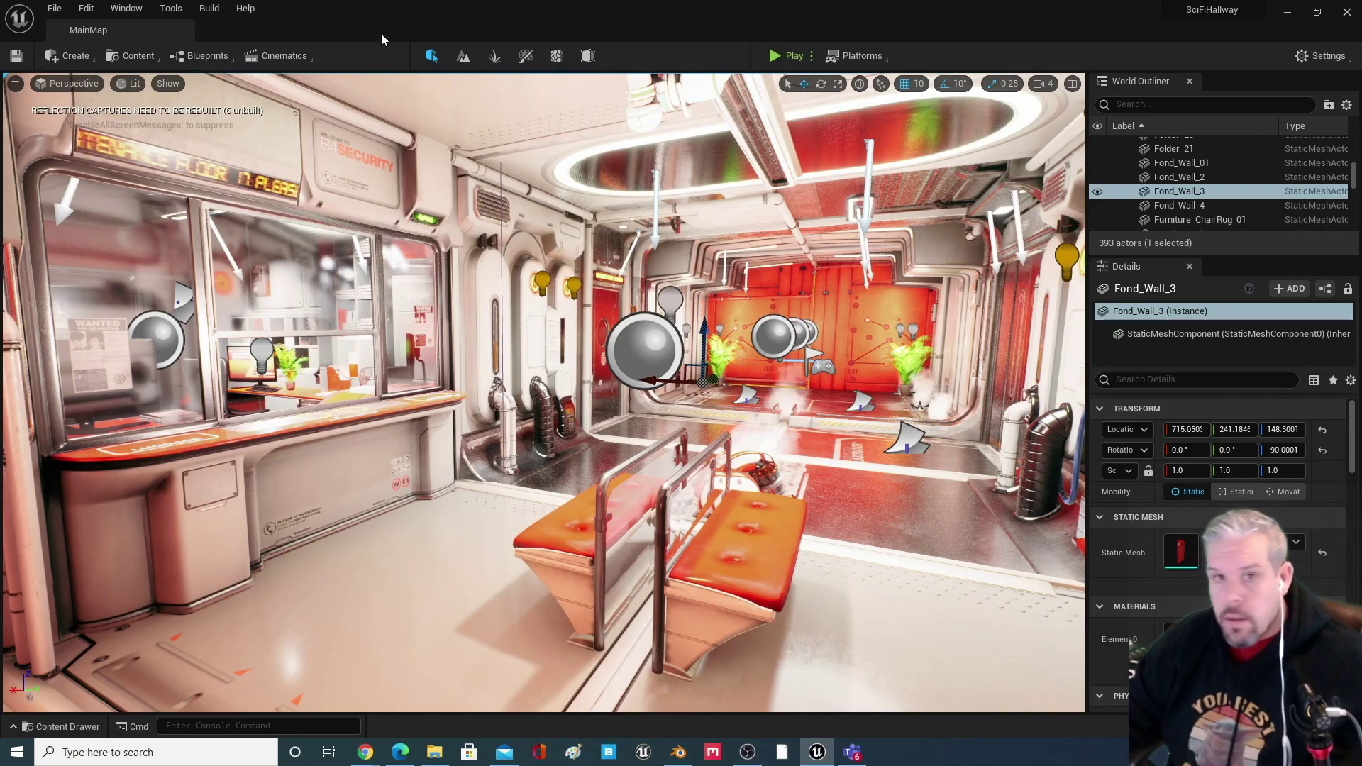
left_click(150, 58)
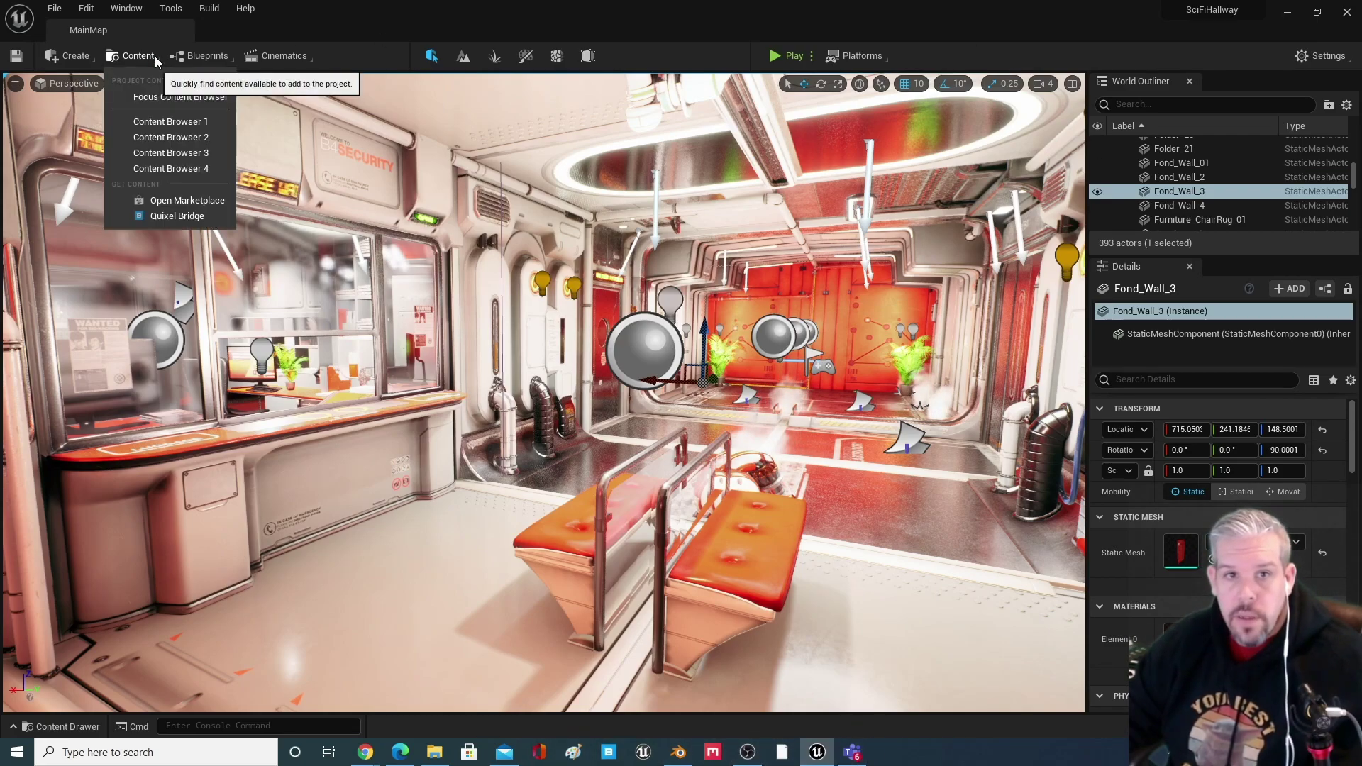
left_click(158, 216)
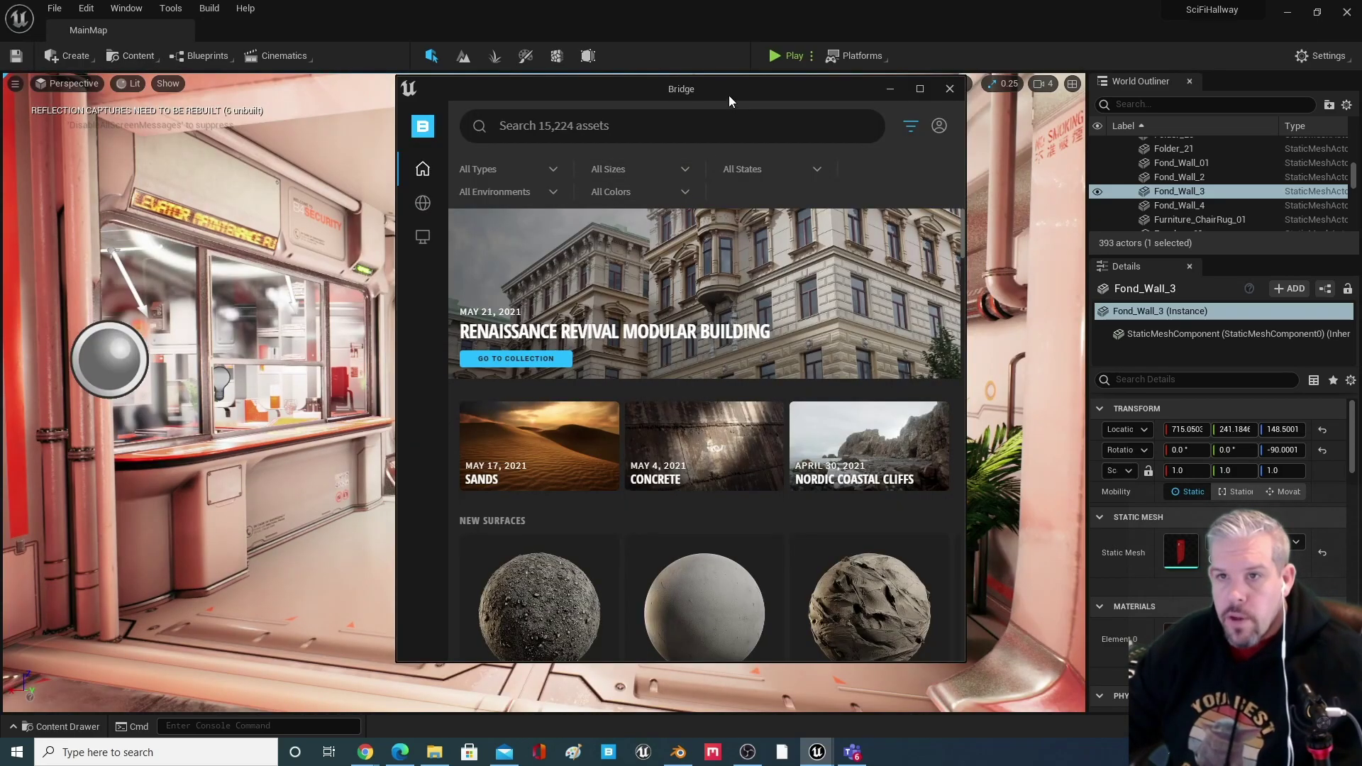
Move the Bridge window aside over the viewport and open Nordic Beach Rock Formation from the Nordic Coastal Cliffs collection
left_click_drag(729, 97, 1, 224)
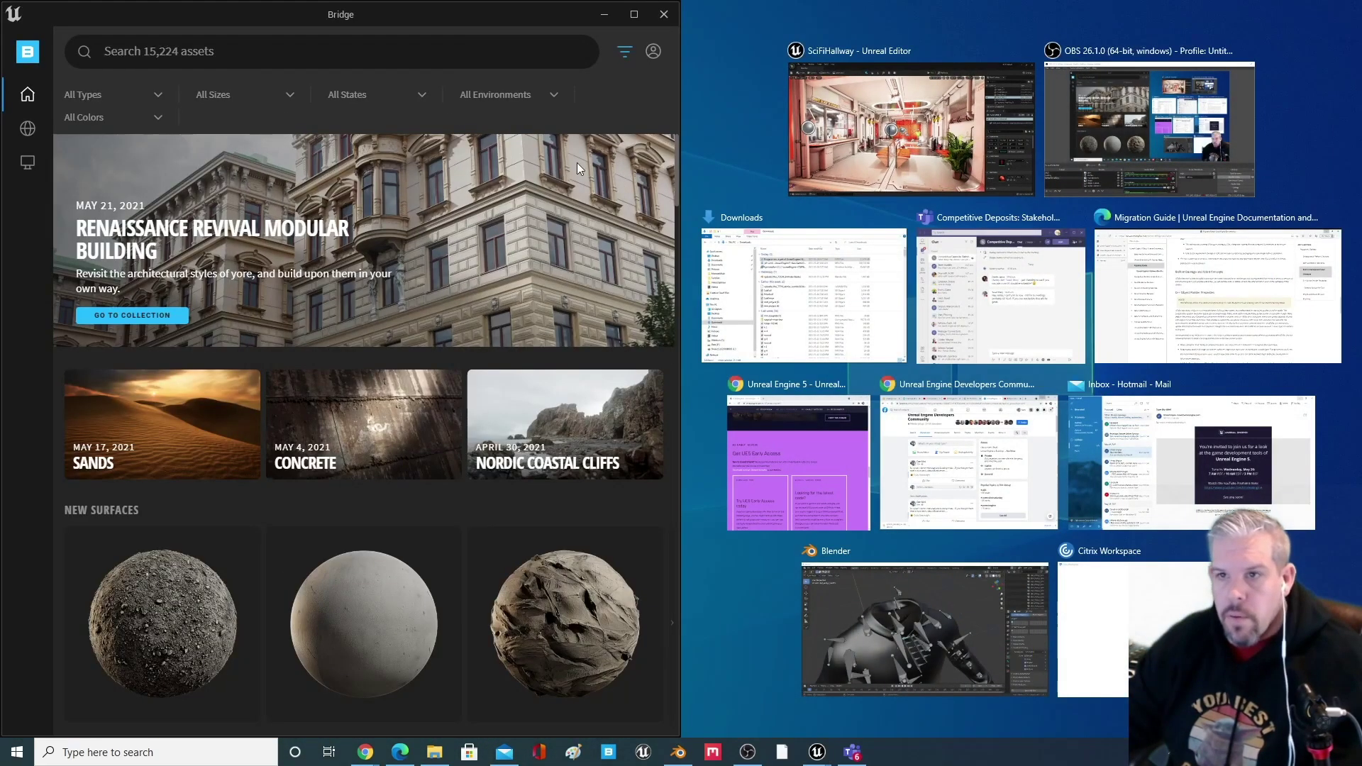
left_click_drag(505, 11, 481, 78)
left_click(616, 71)
double_click(584, 3)
left_click_drag(488, 89, 403, 103)
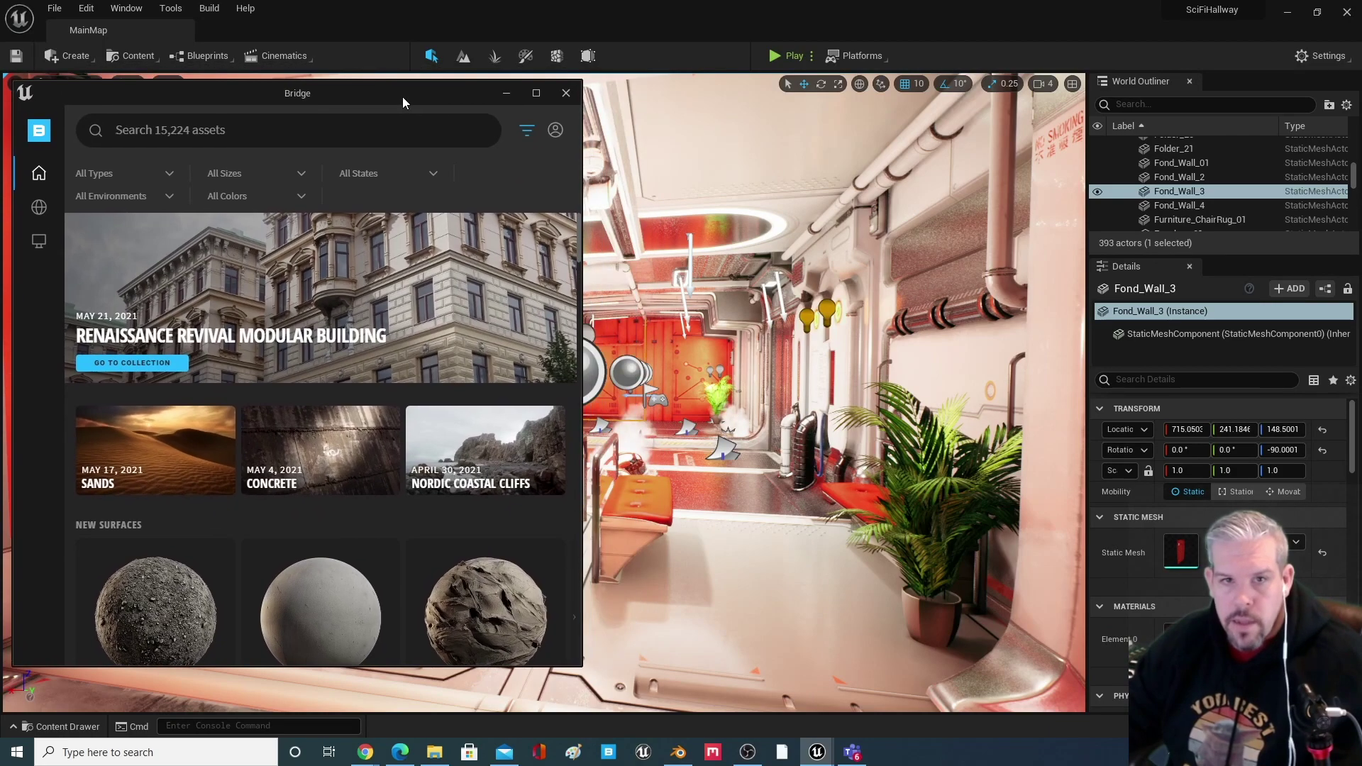
mouse_move(88, 313)
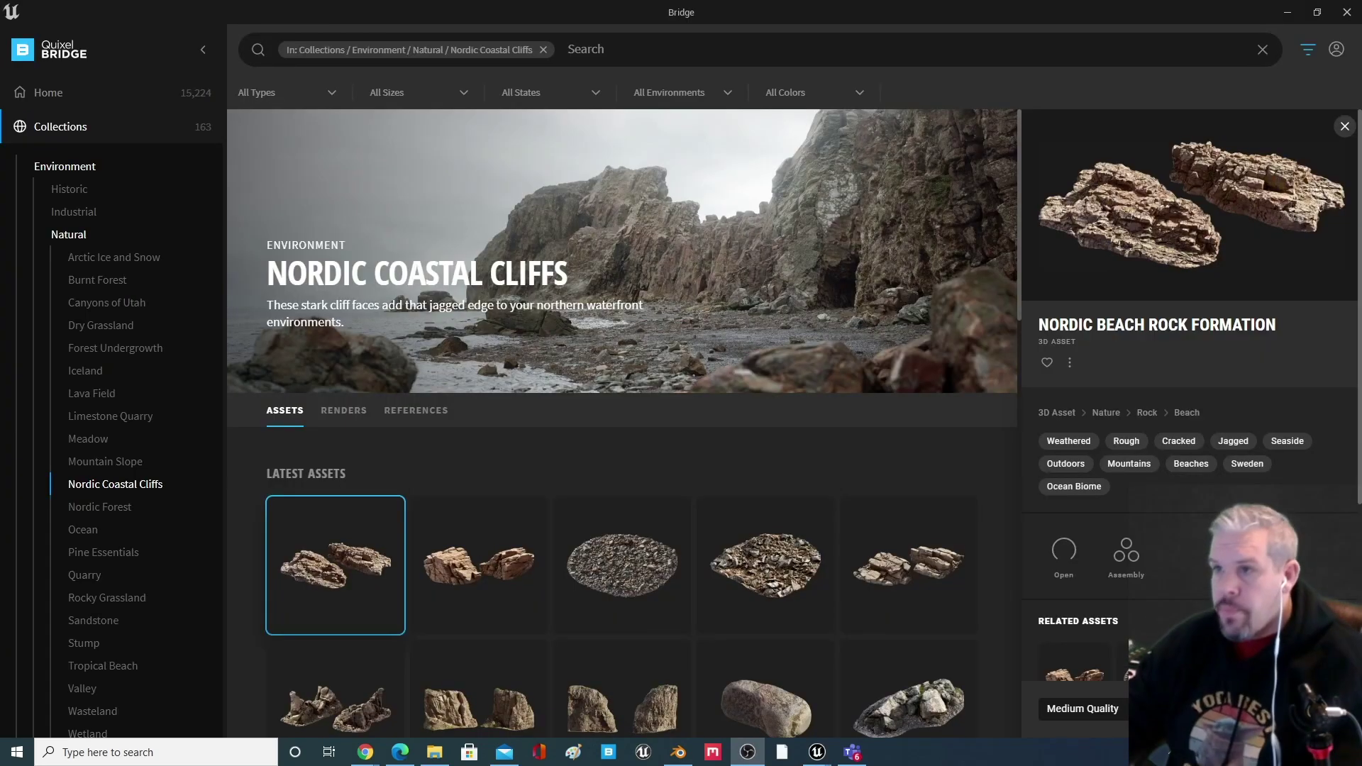
Arrange the Bridge window and the SciFiHallway editor window side by side, leaving the Bridge account options closed
left_click(1335, 50)
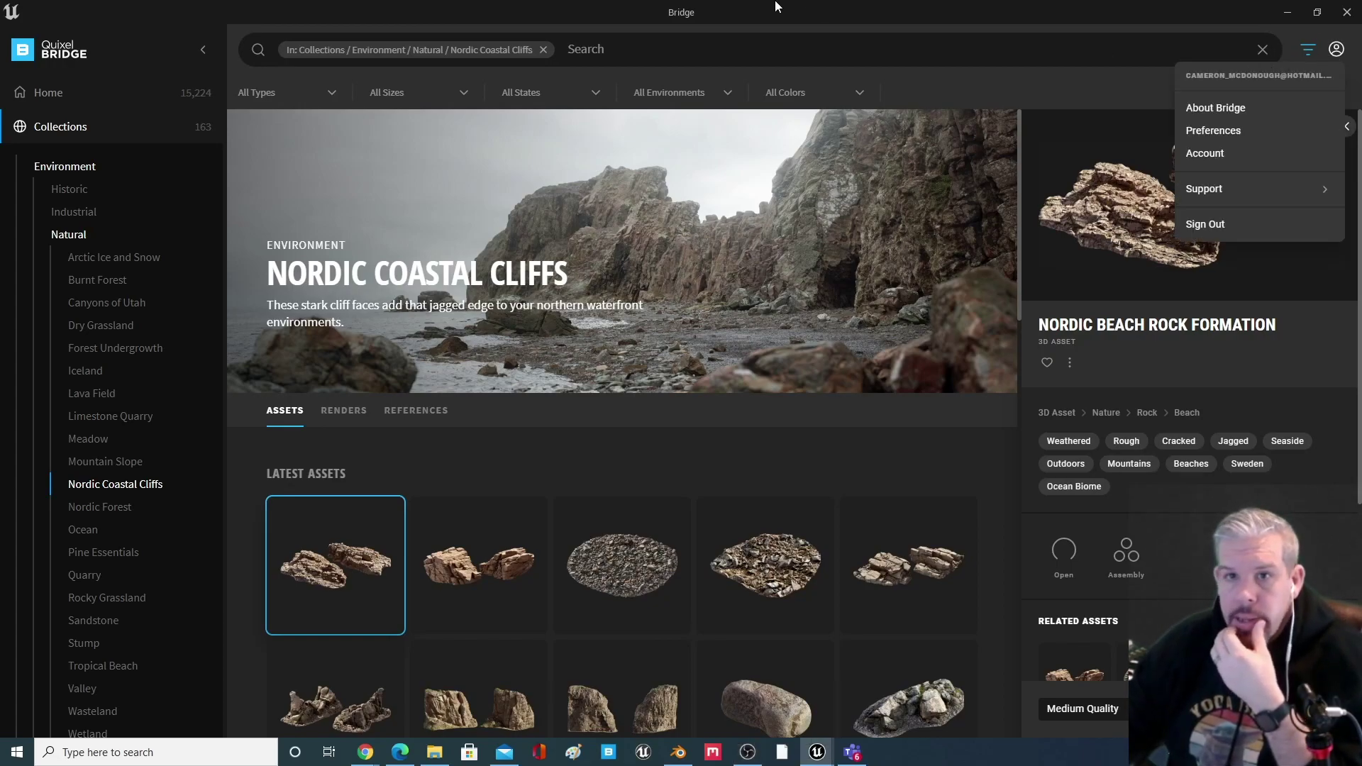
mouse_move(817, 750)
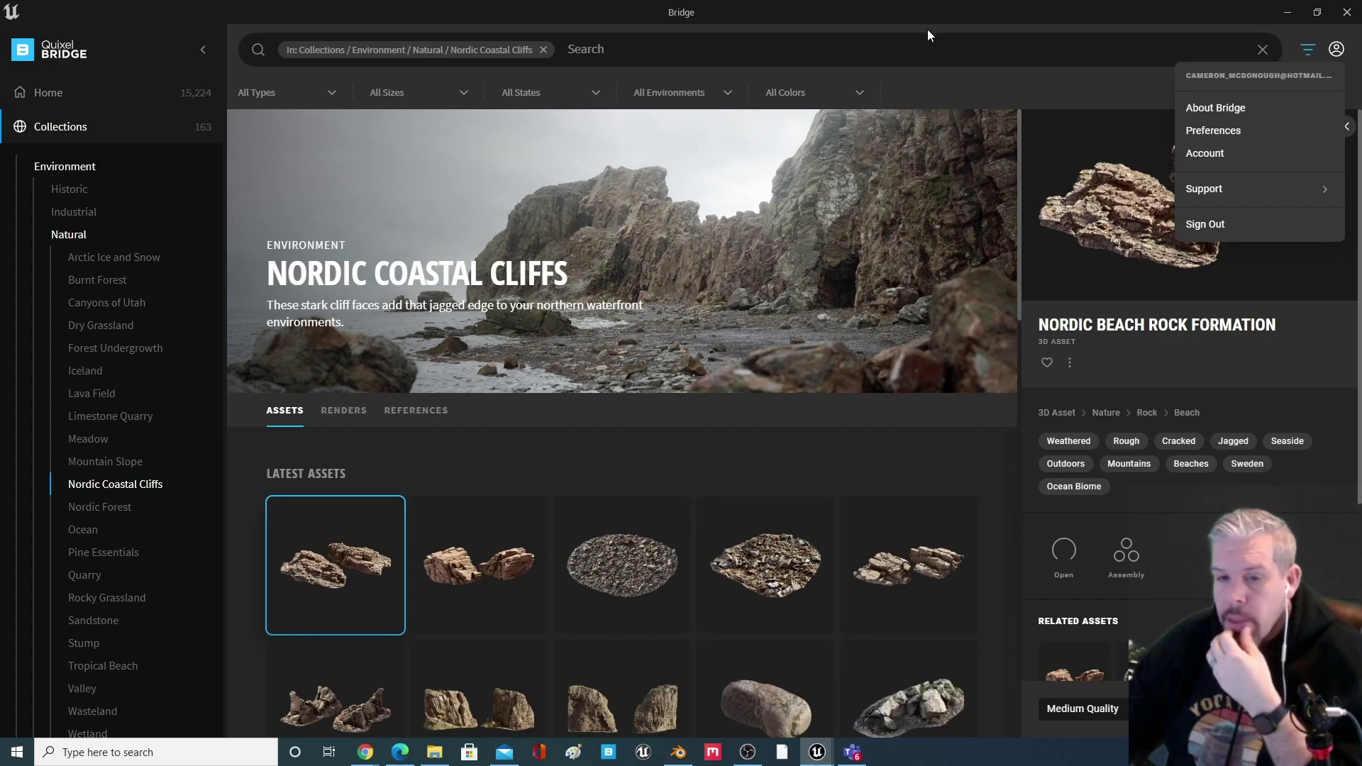
left_click_drag(924, 12, 293, 51)
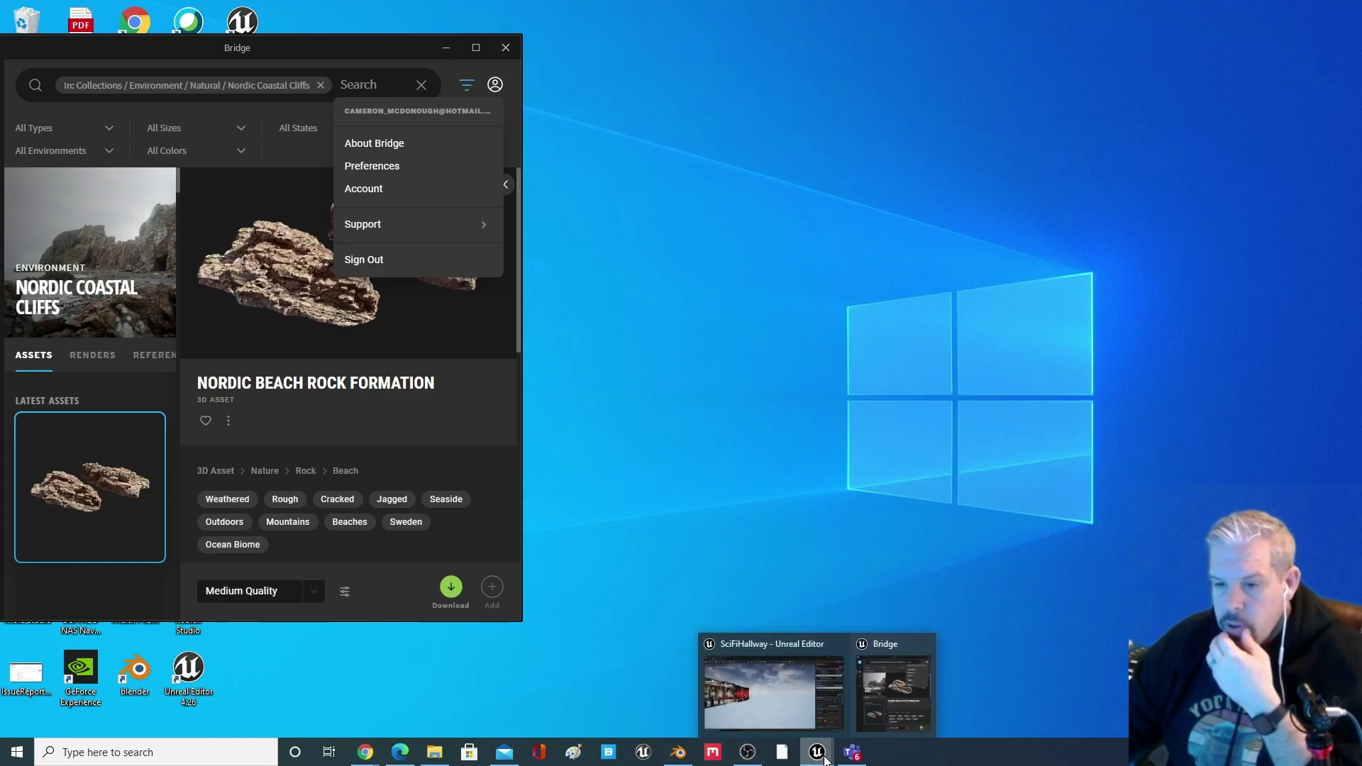
key("alt+Tab")
left_click_drag(557, 4, 905, 10)
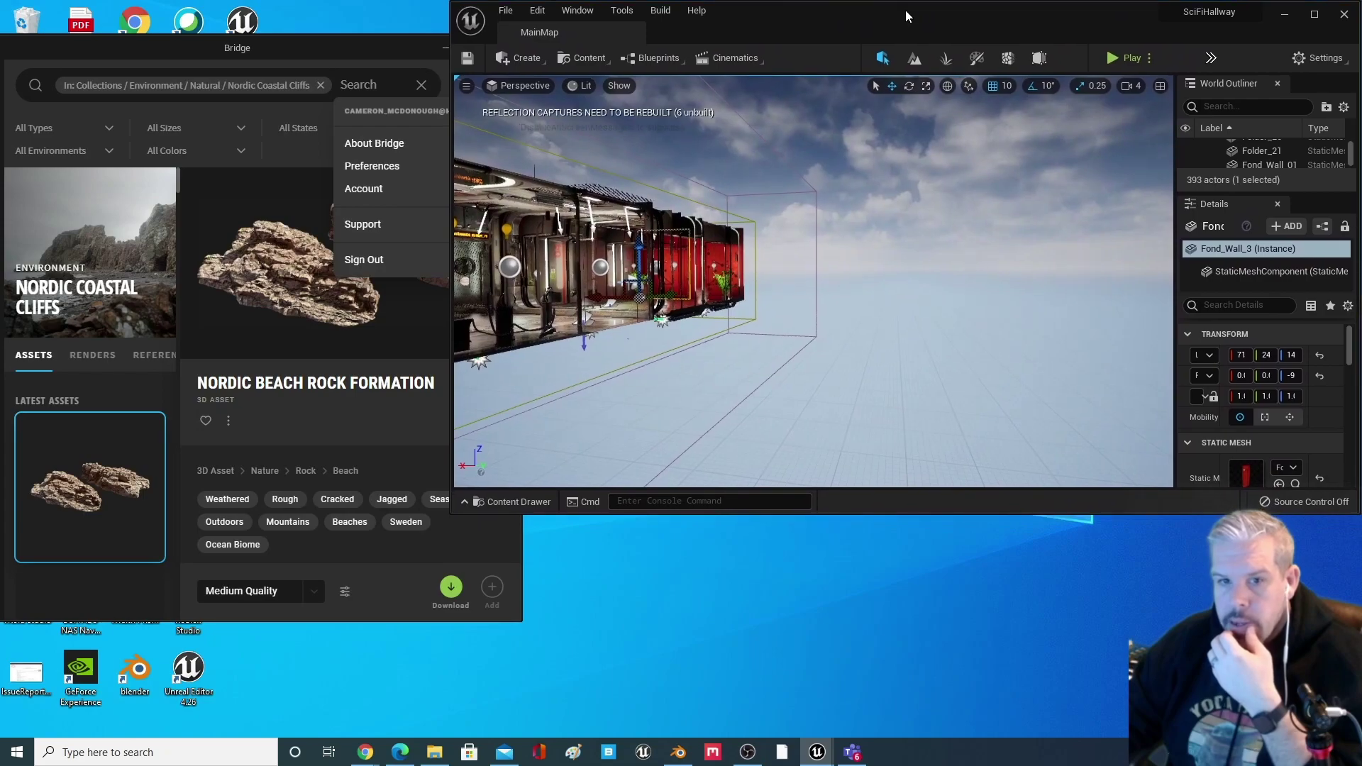
left_click_drag(449, 507, 625, 731)
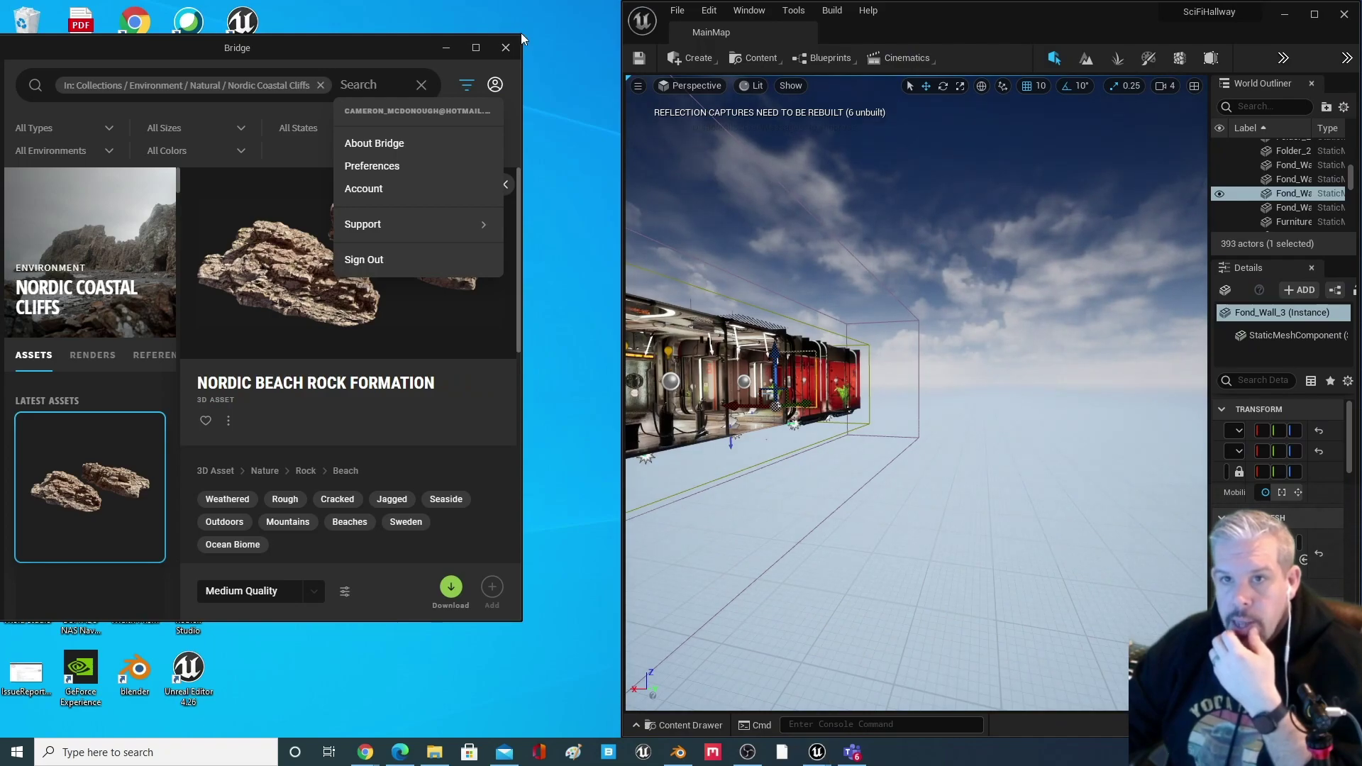
left_click_drag(519, 34, 621, 1)
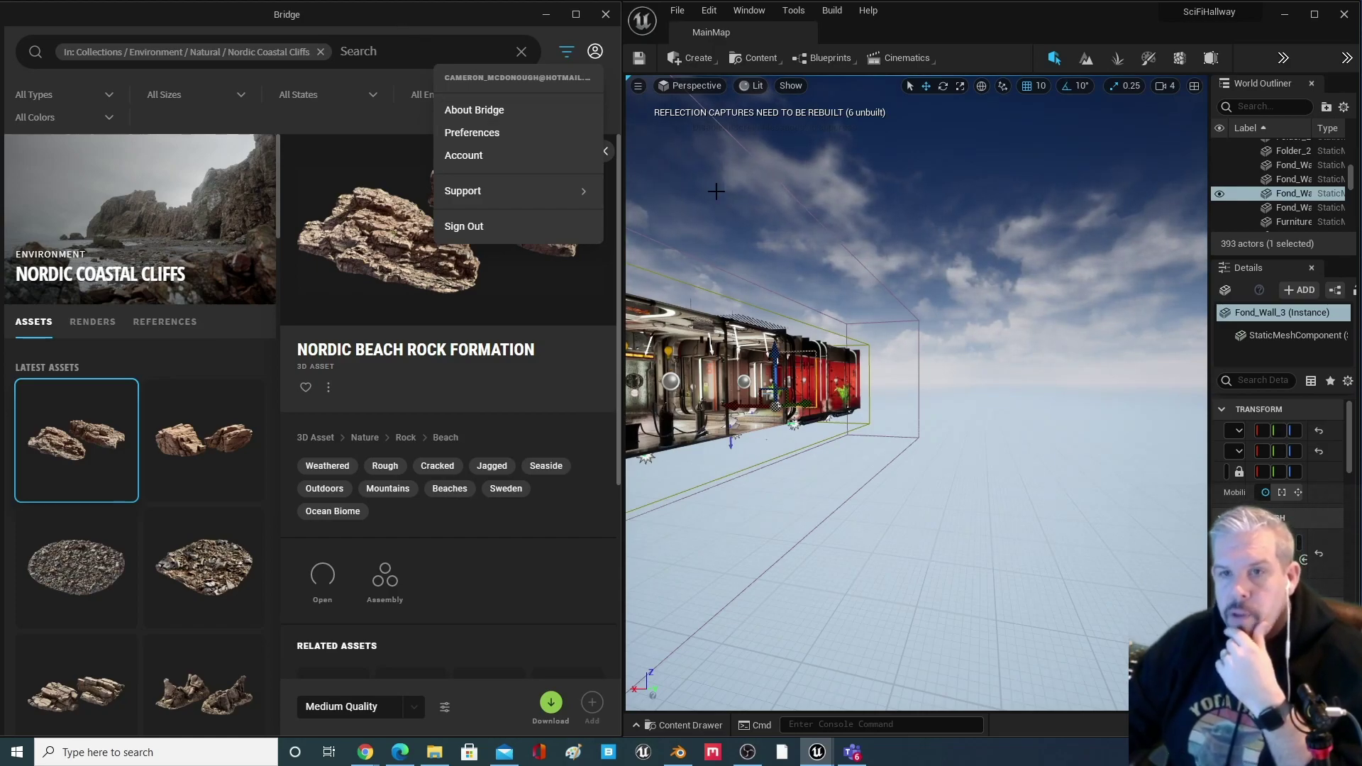
left_click(451, 44)
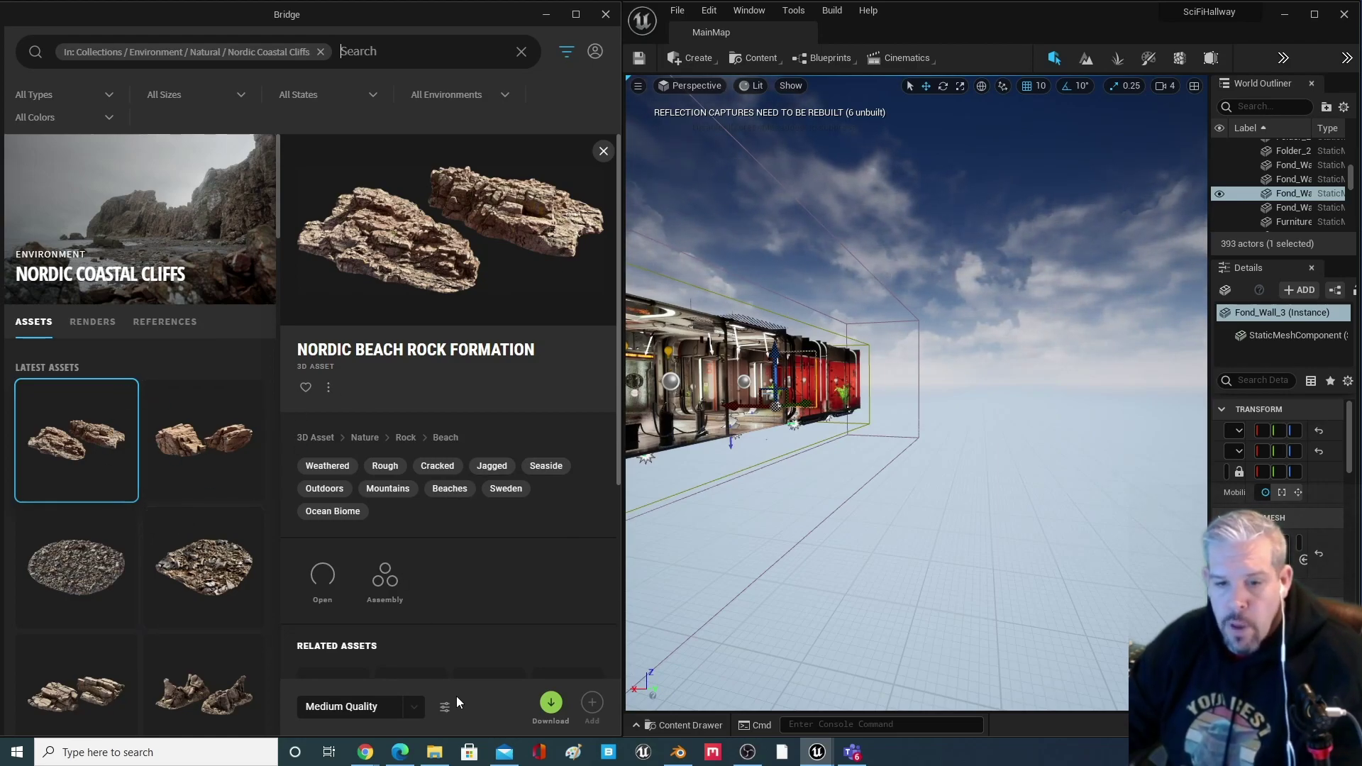
Set the Nordic Beach Rock Formation's quality to Nanite and place it in the open space beside the hallway
left_click(413, 707)
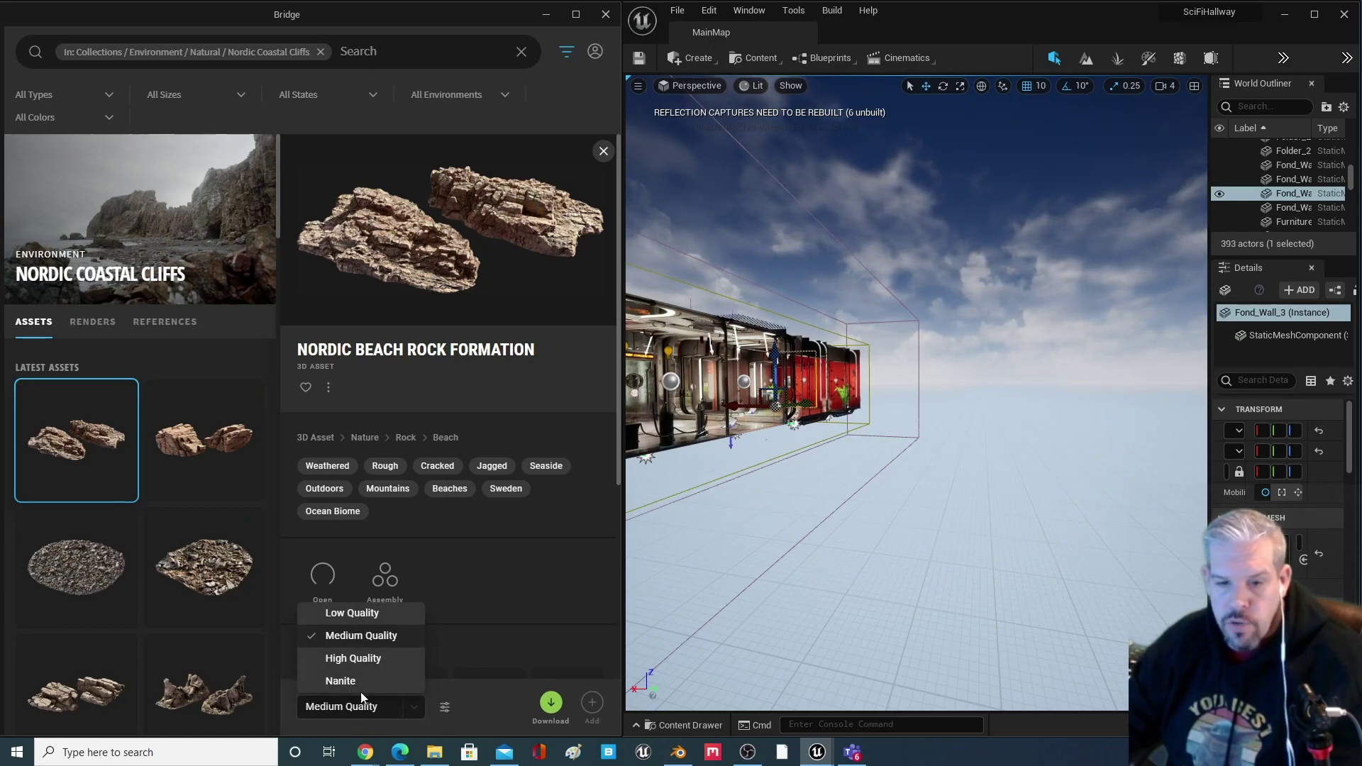
left_click(343, 682)
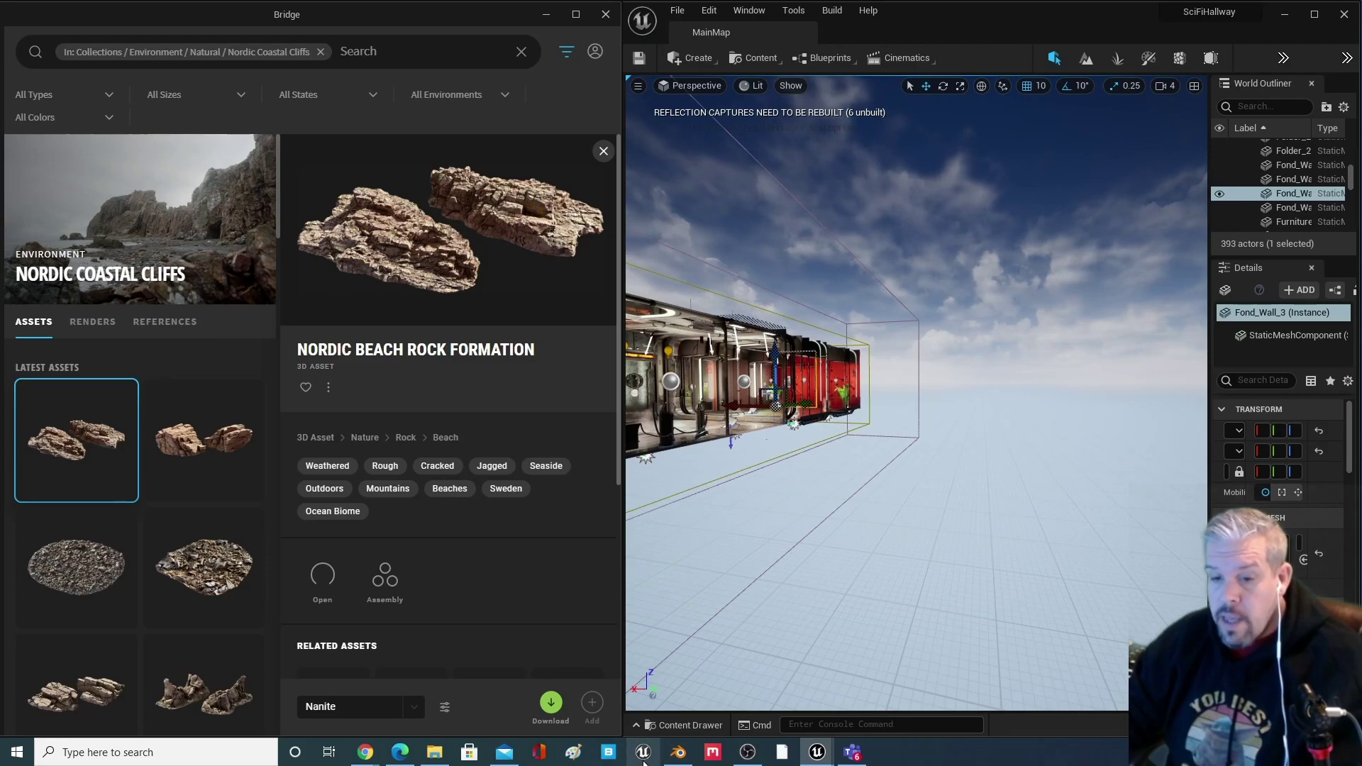
mouse_move(817, 760)
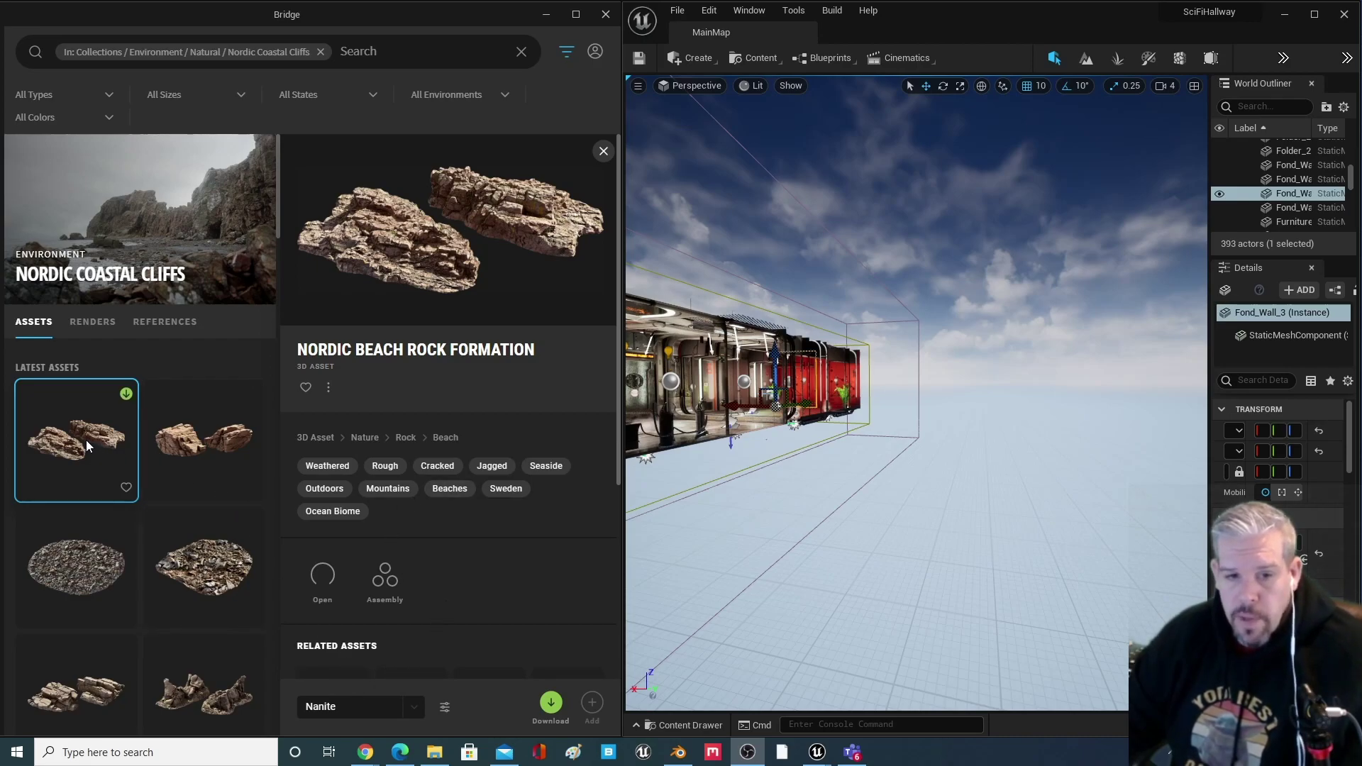
left_click_drag(67, 445, 991, 493)
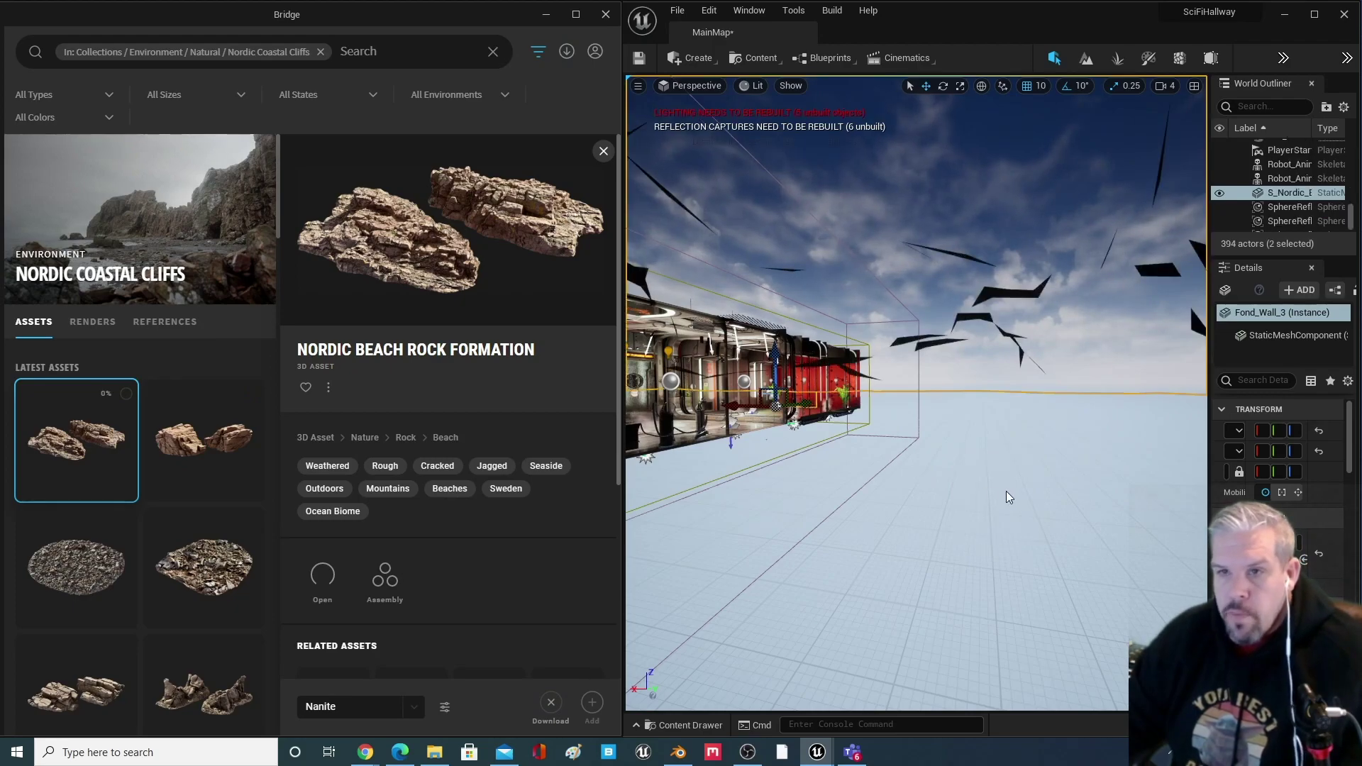
Examine the placed rock formation from a distance and from the side, next to the hallway
scroll(1003, 489, "down", 6)
middle_click_drag(1002, 489, 1019, 432)
key("w")
key("w")
right_click(960, 543)
key("d")
right_click_drag(960, 543, 738, 544)
key("d")
right_click_drag(1161, 529, 949, 529)
key("d")
key("s")
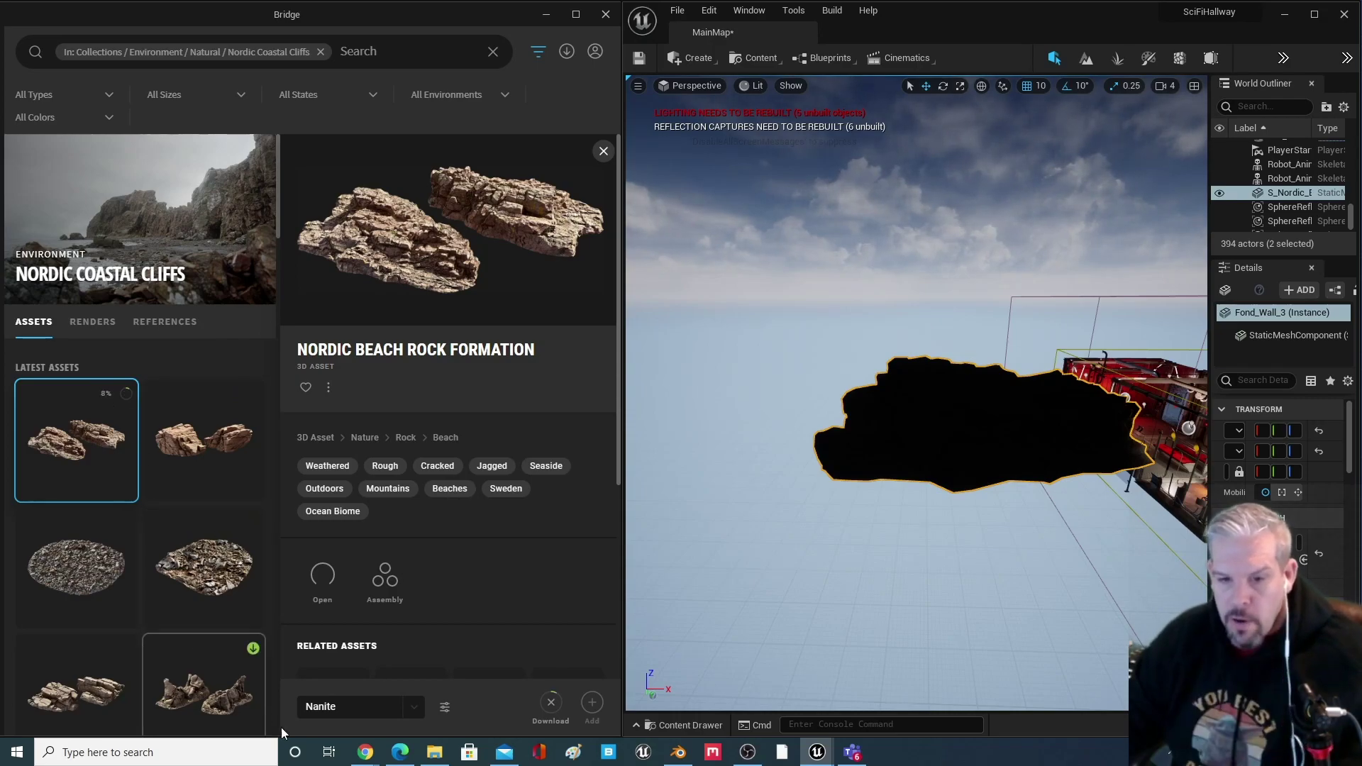
scroll(142, 484, "down", 3)
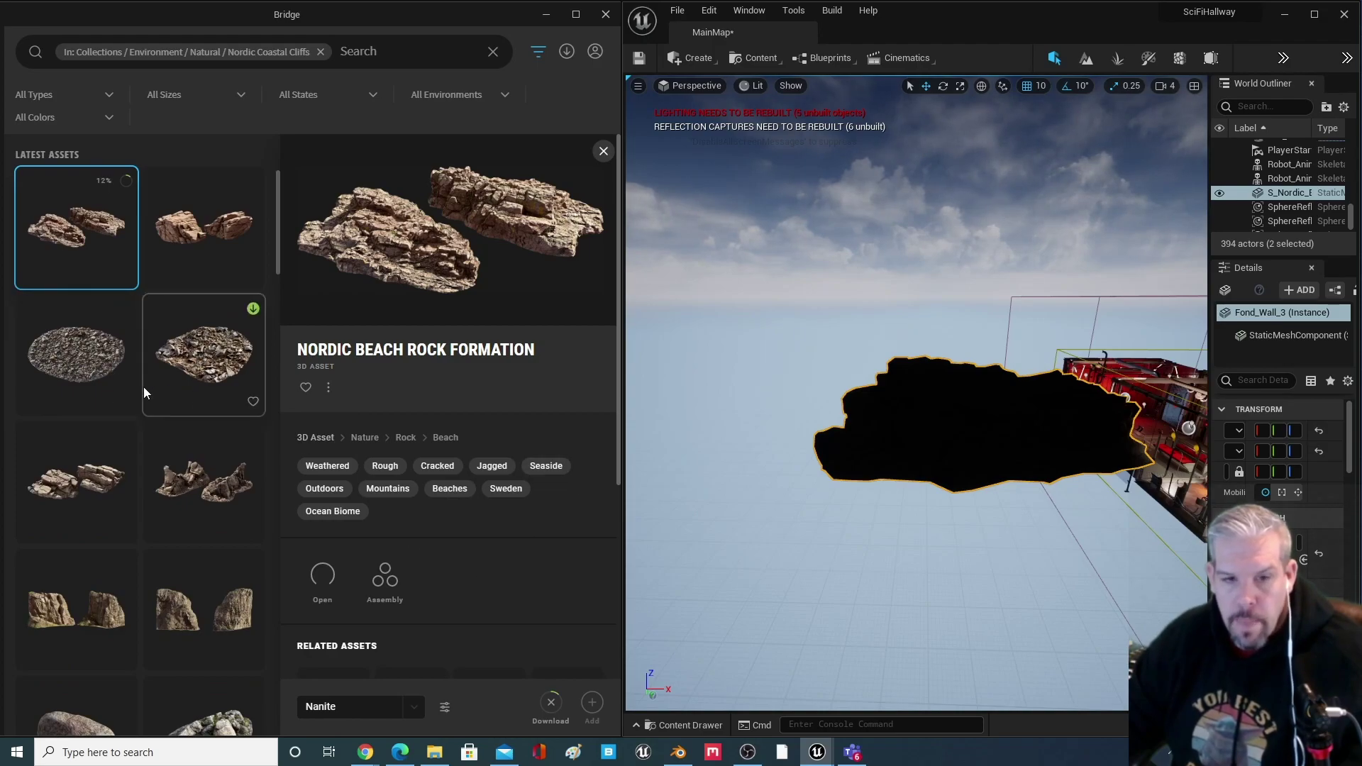
left_click(128, 375)
left_click(220, 625)
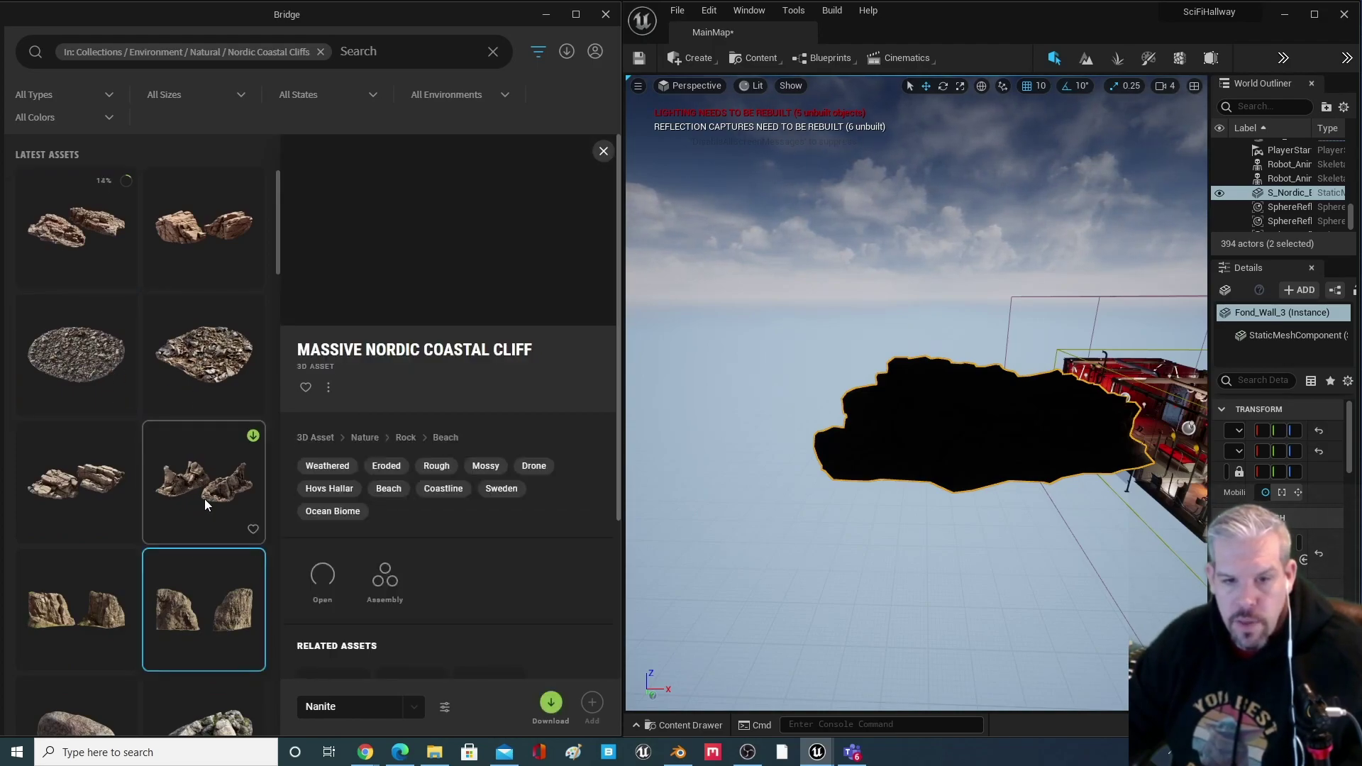
left_click(181, 499)
left_click(104, 500, "ctrl")
left_click(99, 369, "ctrl")
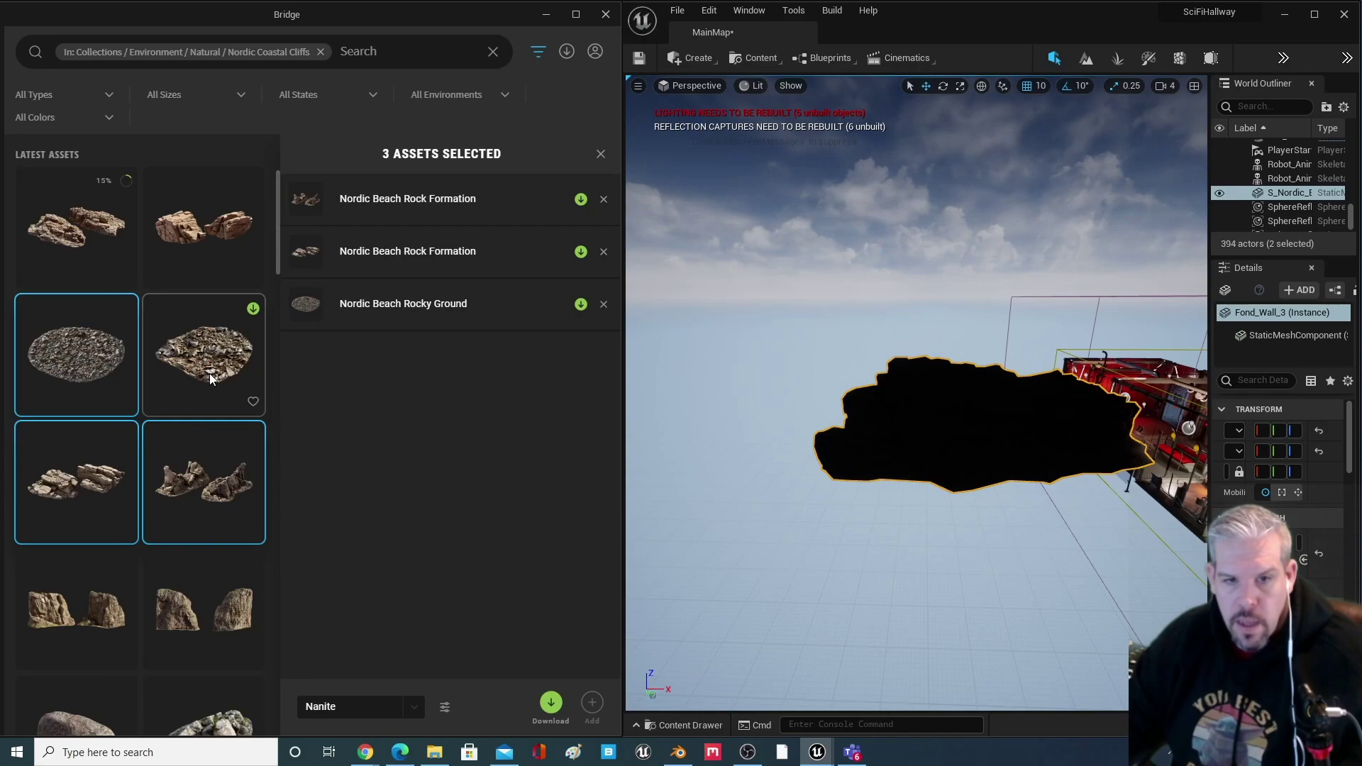
left_click(210, 373, "ctrl")
left_click(122, 401)
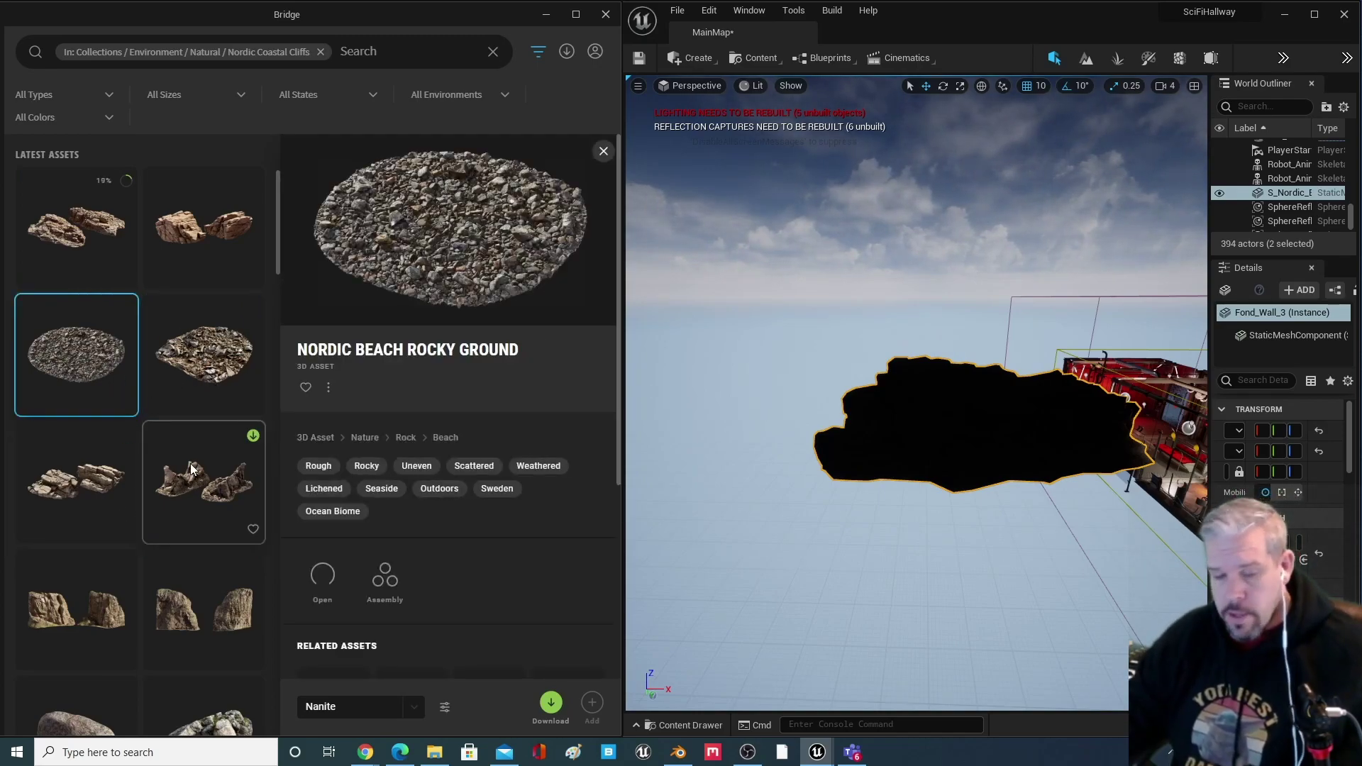
left_click(197, 376, "ctrl")
left_click(82, 518, "ctrl")
left_click(210, 505, "ctrl")
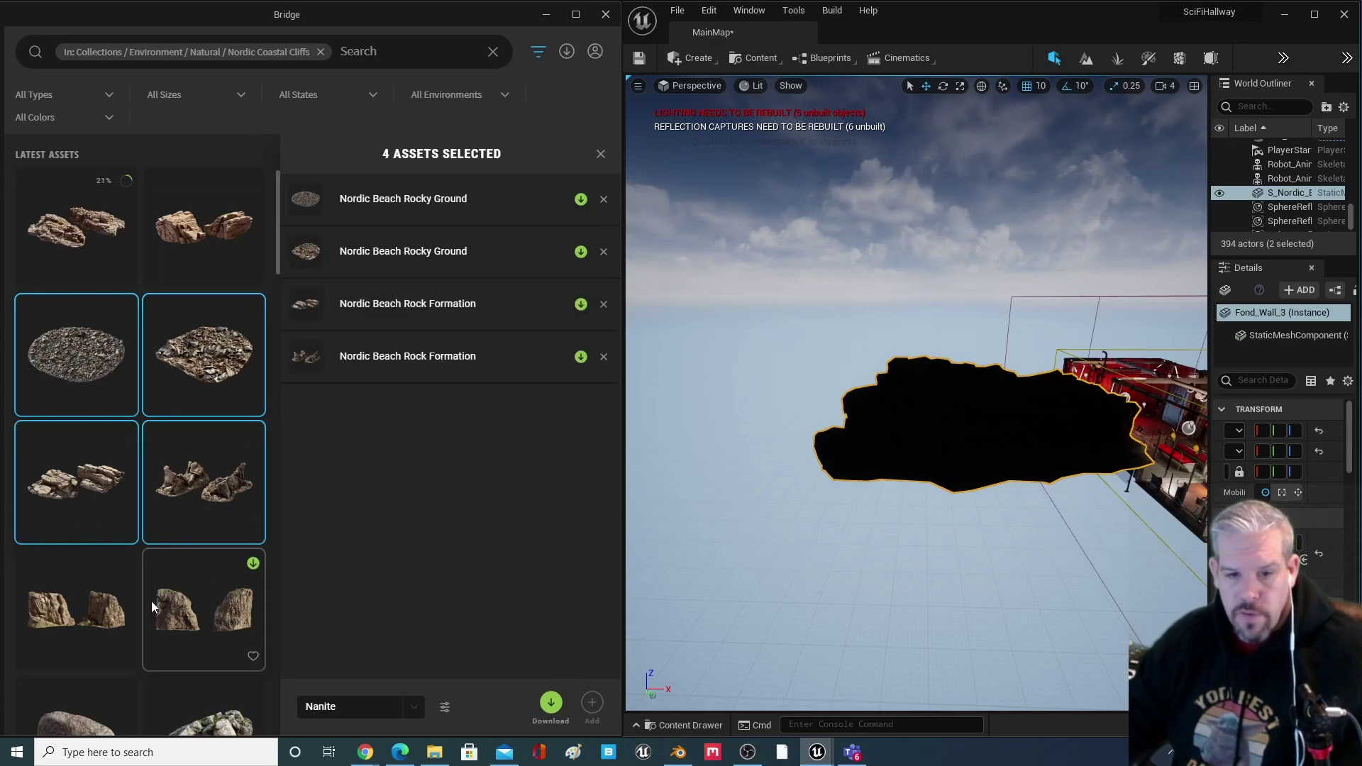
left_click(171, 597, "ctrl")
left_click(100, 602, "ctrl")
scroll(143, 572, "down", 5)
left_click(188, 520)
left_click(84, 517, "ctrl")
left_click(74, 633, "ctrl")
left_click(202, 633, "ctrl")
left_click(188, 398)
left_click(91, 397, "ctrl")
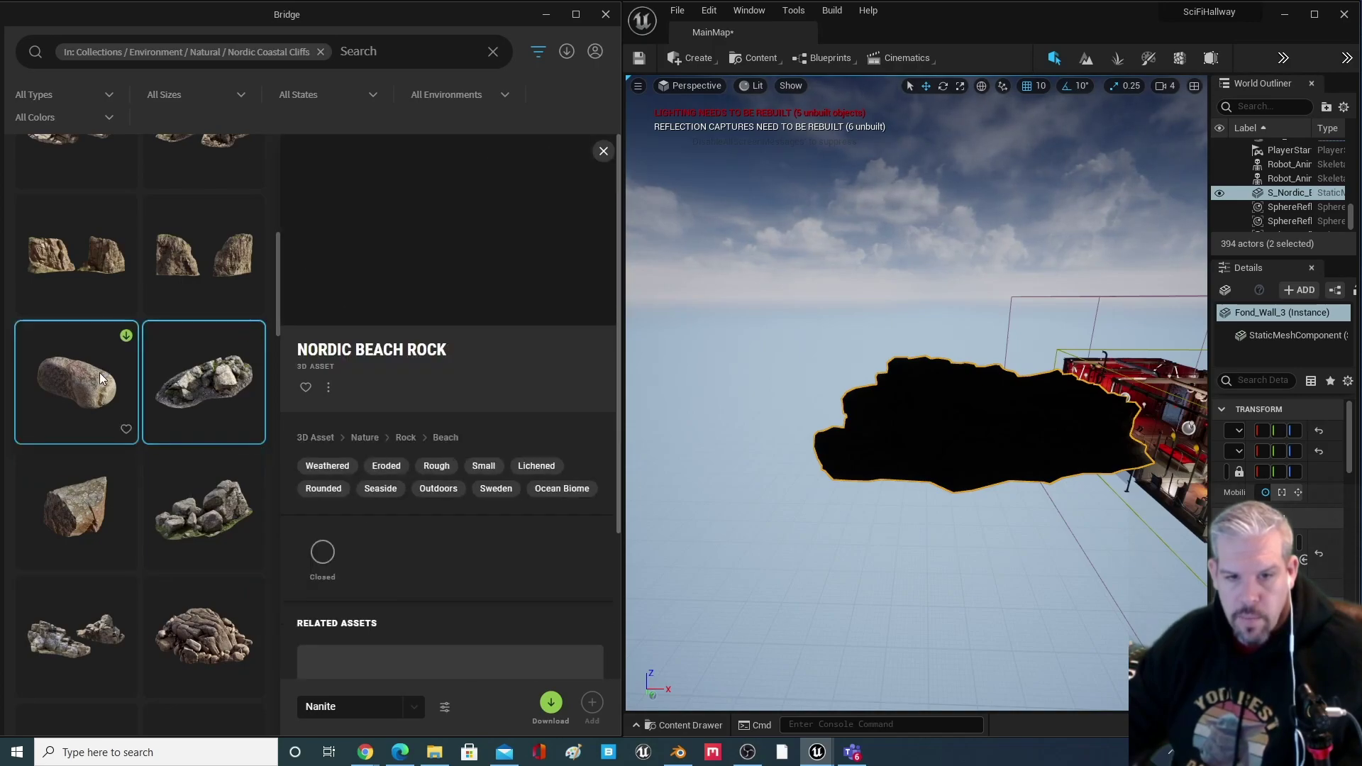
Select Nordic Beach Rocks, both Massive Nordic Coastal Cliffs, two Rock Formations and two Rocky Grounds, and place them in the level together
left_click(202, 475)
scroll(209, 489, "up", 4)
left_click(214, 505, "ctrl")
left_click(112, 528, "ctrl")
left_click(106, 421, "ctrl")
left_click(114, 312, "ctrl")
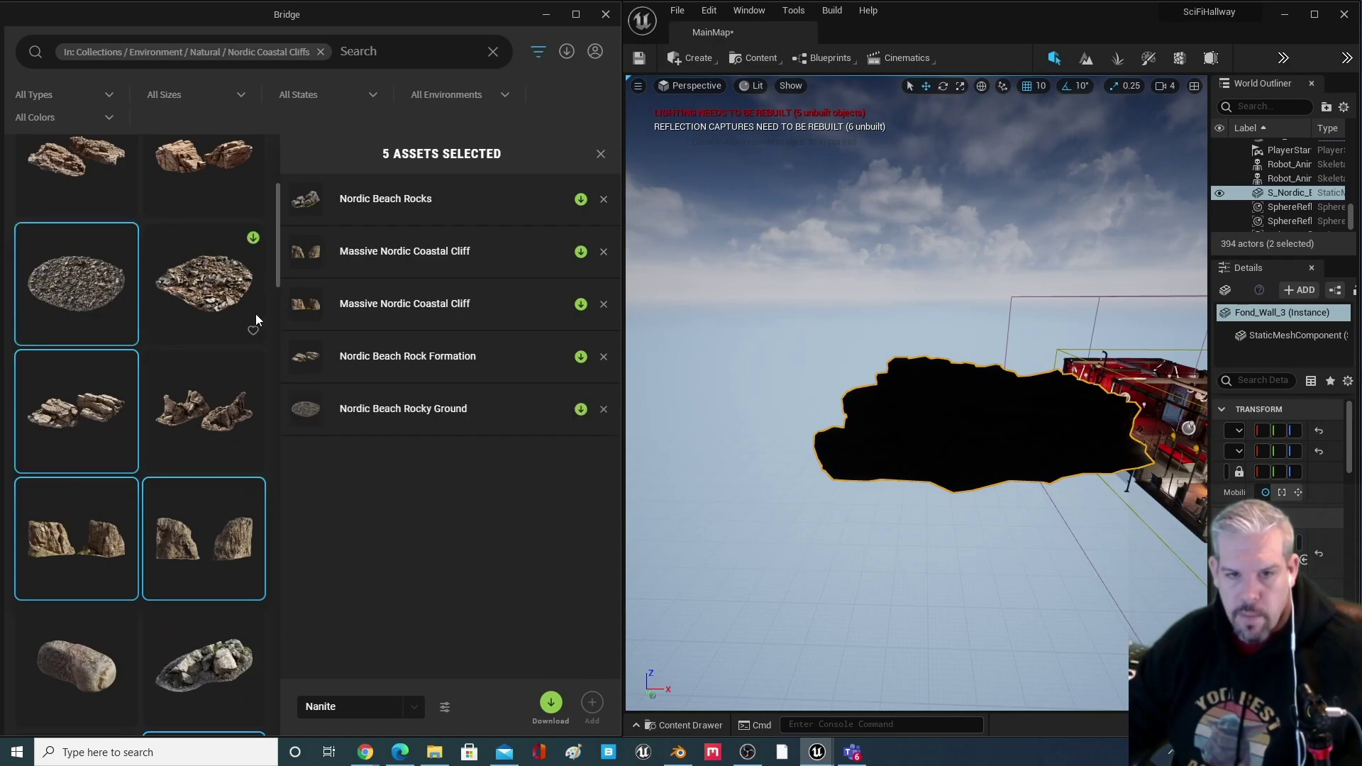
left_click(252, 332, "ctrl")
left_click(231, 423, "ctrl")
left_click_drag(232, 427, 710, 424)
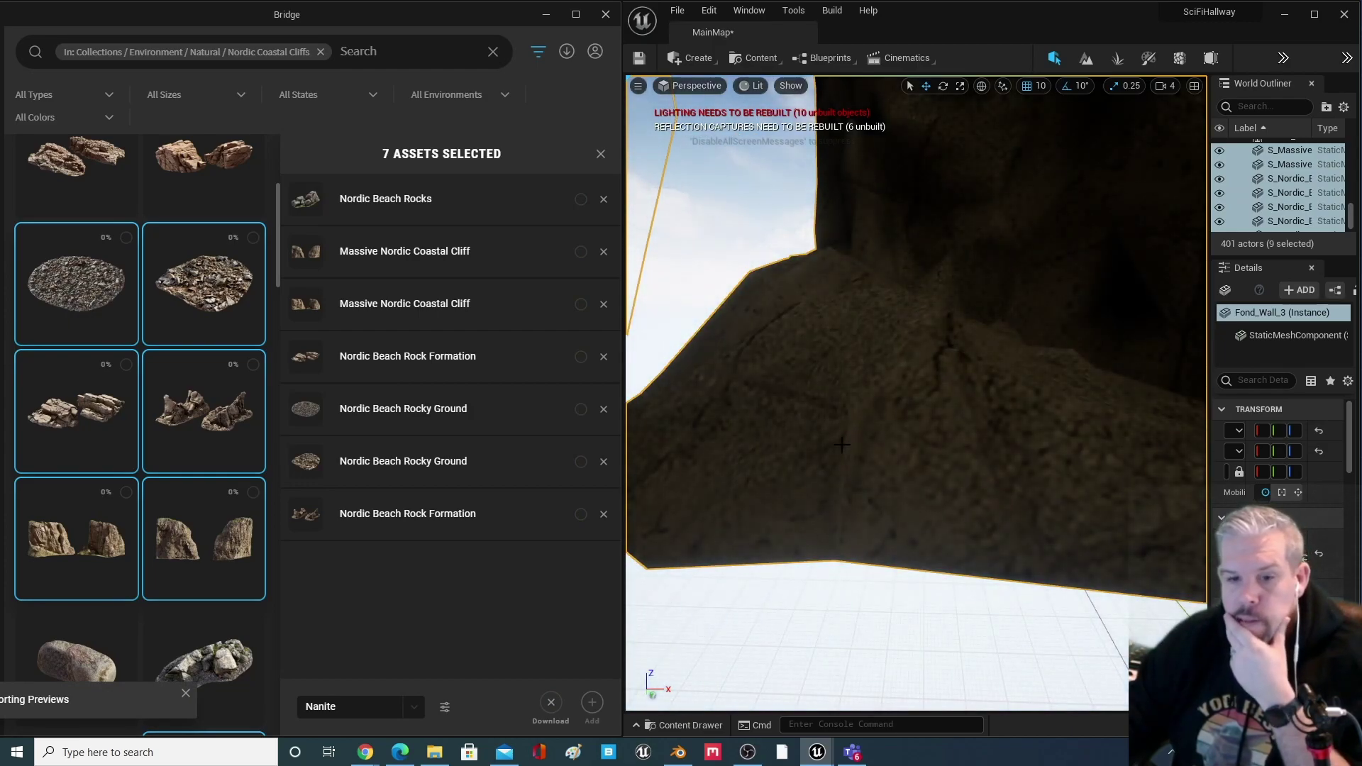
Move the placed group of cliffs and rocks along the X axis, away from the hallway
scroll(866, 447, "down", 5)
scroll(868, 445, "down", 8)
middle_click_drag(869, 450, 873, 445)
right_click_drag(873, 446, 993, 590)
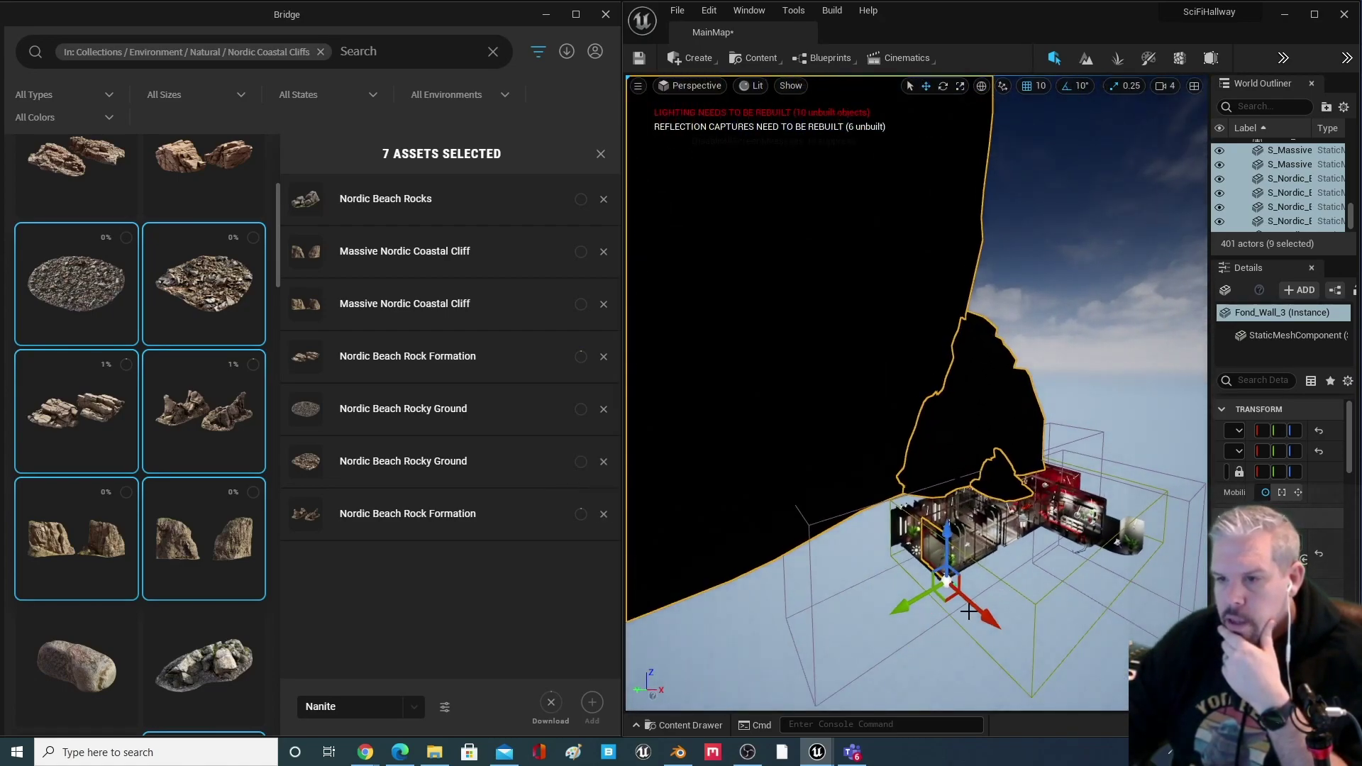
left_click_drag(976, 598, 816, 357)
Move the smaller Massive Nordic Coastal Cliff along the Y axis and the beach rock formation clear of the large cliff
left_click(816, 356)
left_click(844, 397)
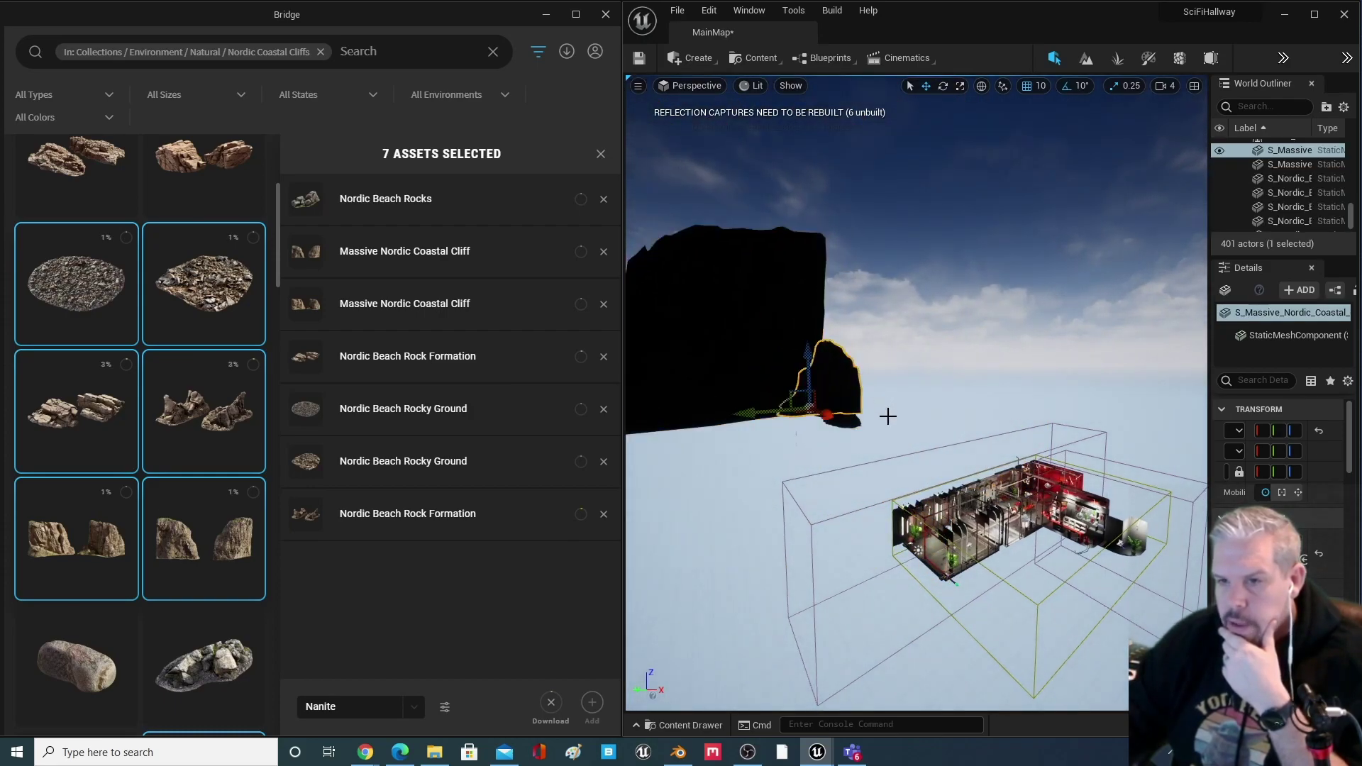
left_click_drag(755, 414, 921, 420)
left_click(844, 425)
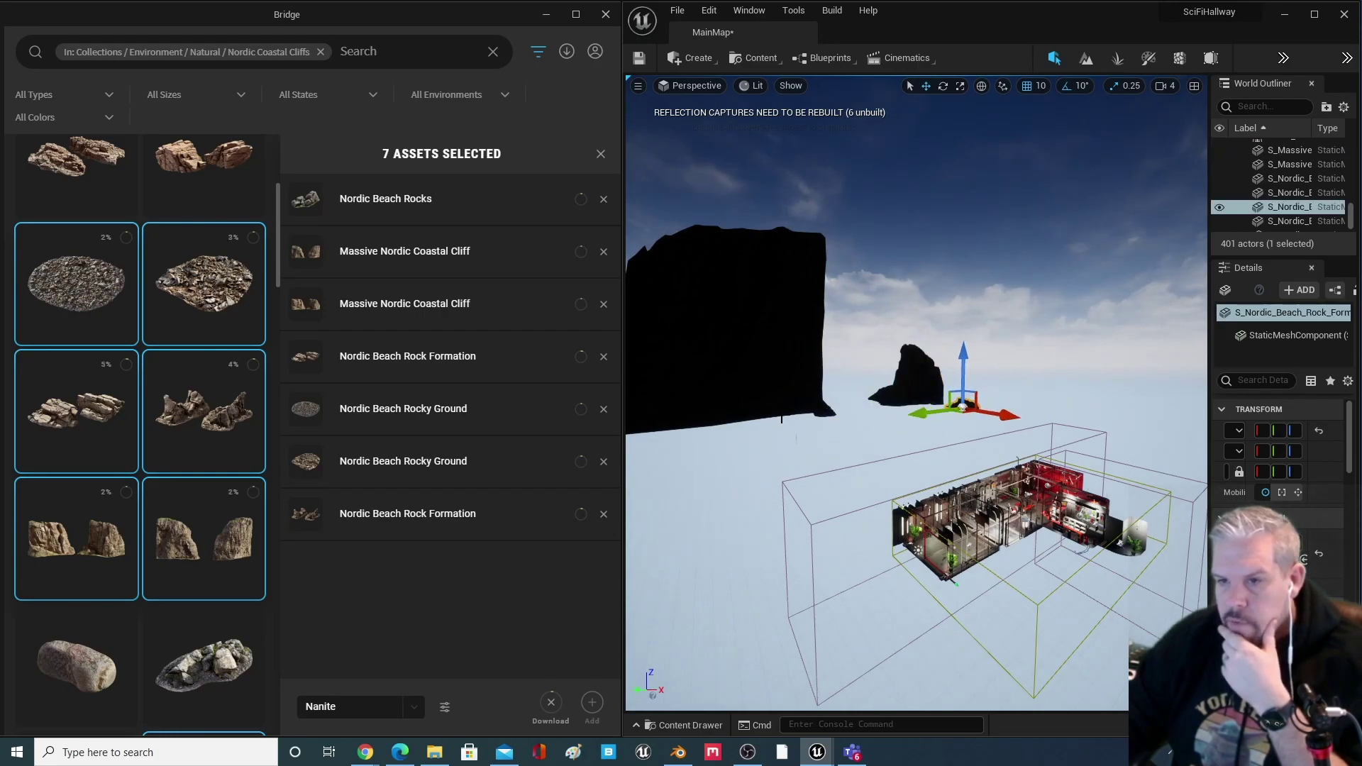
Move the other beach rock formation along the Y axis, clear of the large cliff
left_click(816, 415)
left_click_drag(763, 417, 802, 415)
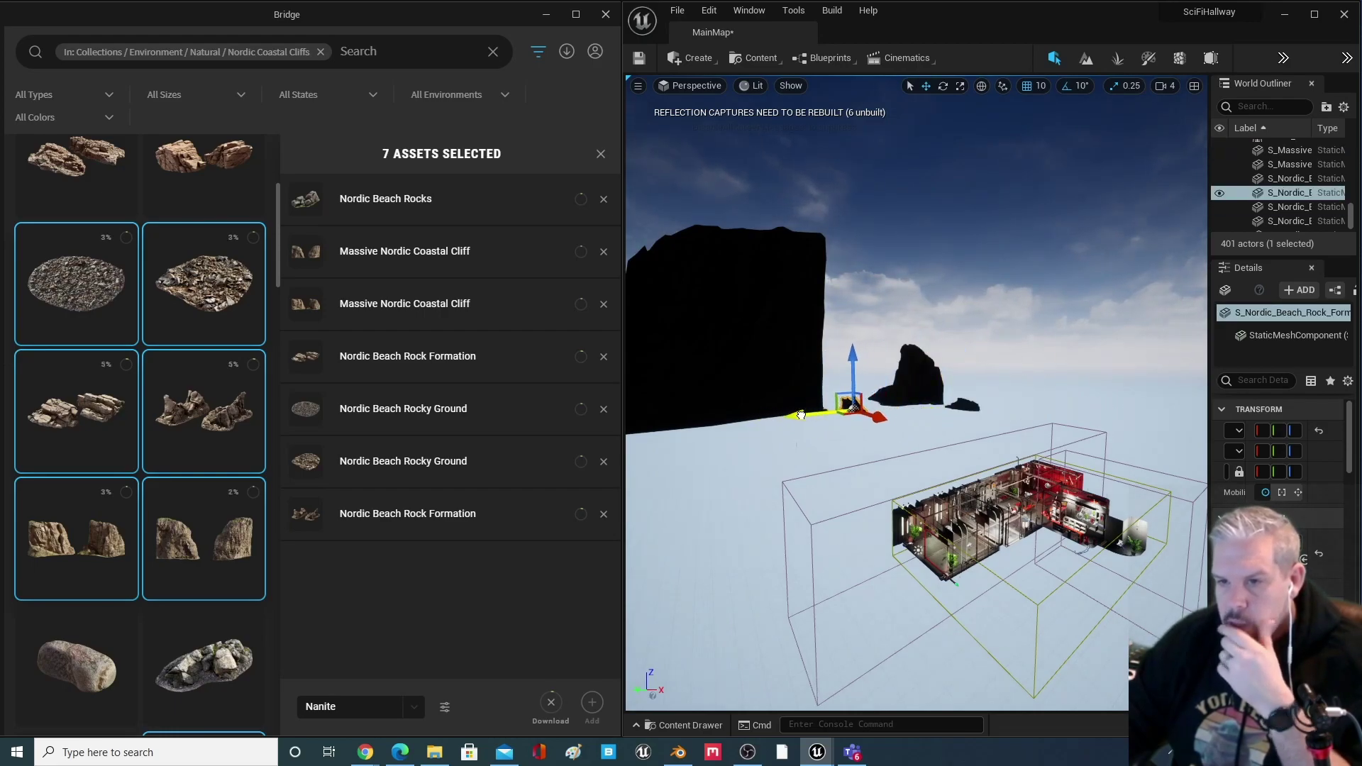
right_click_drag(814, 432, 709, 426)
Check the download progress of the selected coastal assets in Bridge and examine the placed cliffs and rocks up close
mouse_move(105, 230)
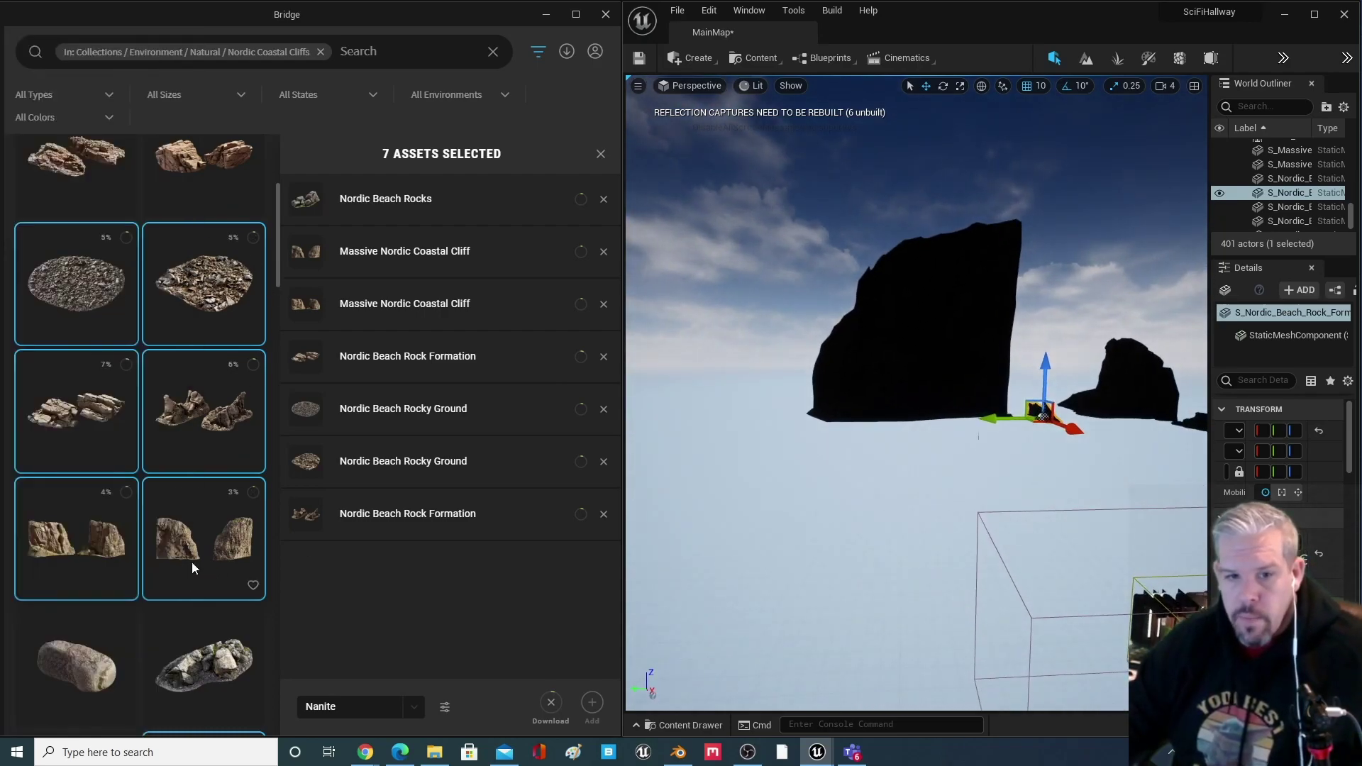
scroll(108, 464, "up", 5)
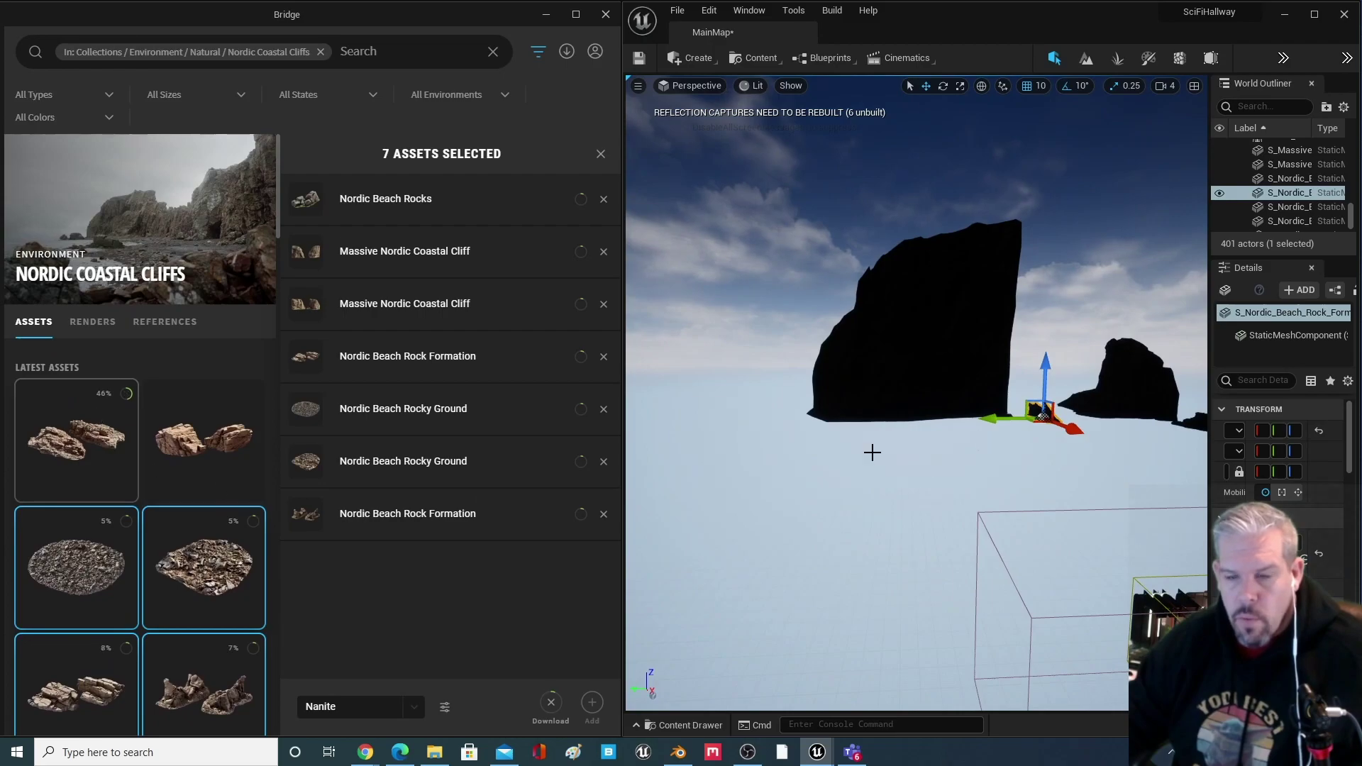
scroll(924, 502, "up", 2)
scroll(924, 502, "up", 3)
right_click_drag(922, 496, 964, 475)
right_click_drag(1006, 521, 966, 503)
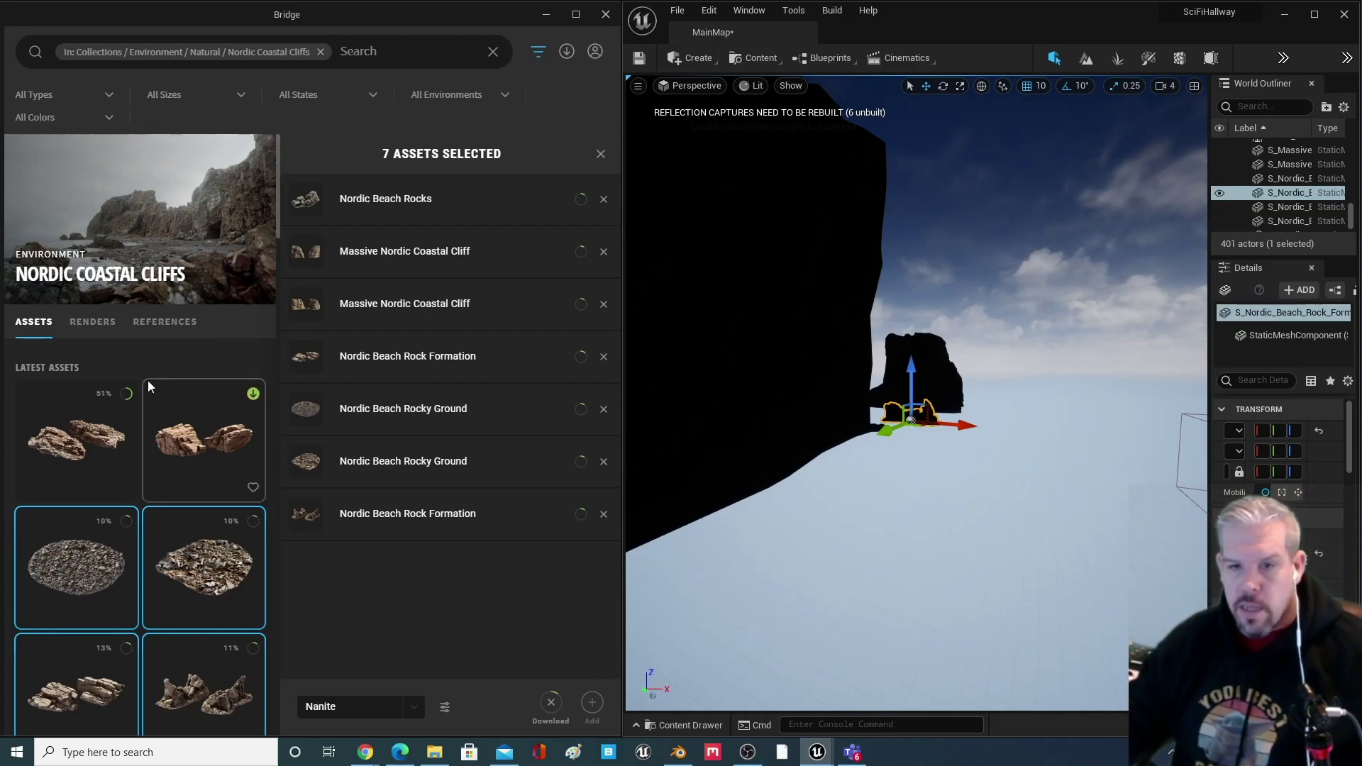
mouse_move(1, 392)
scroll(201, 444, "down", 5)
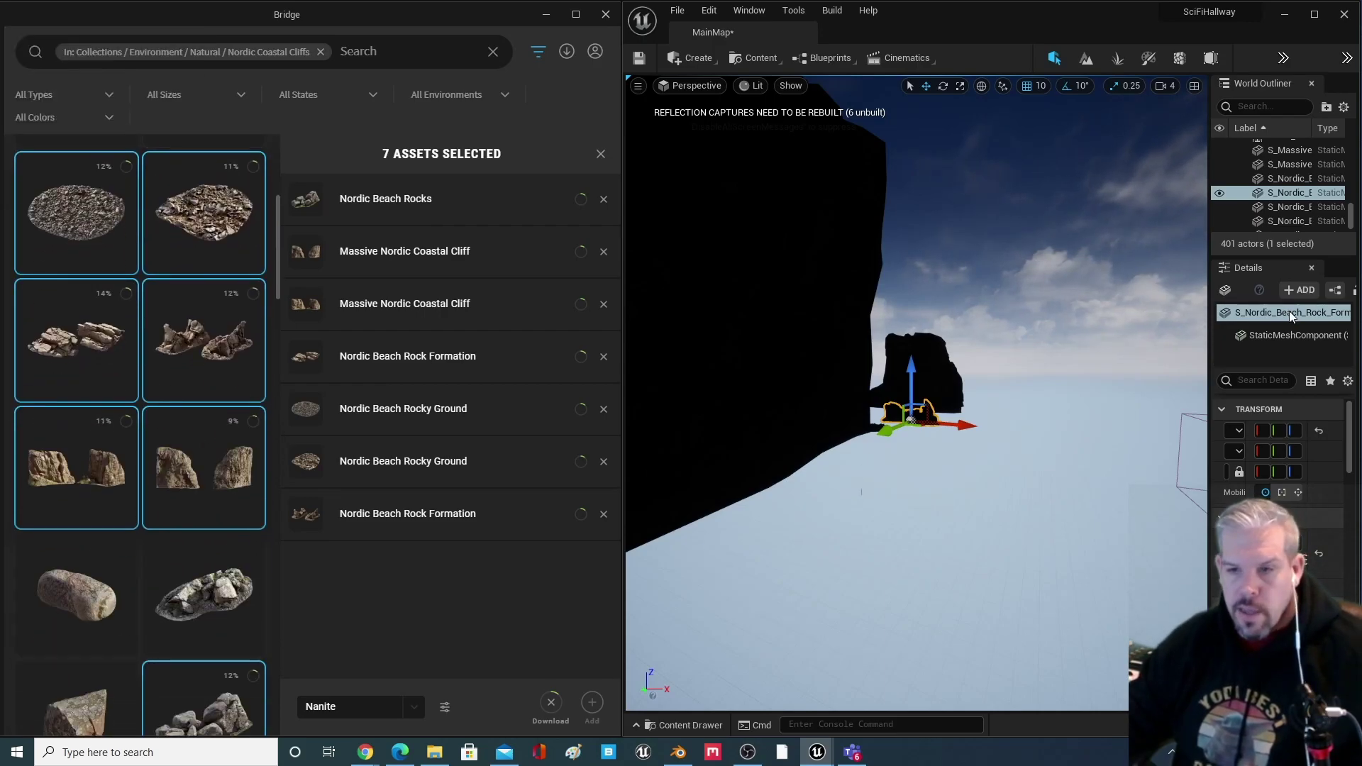
scroll(993, 506, "up", 2)
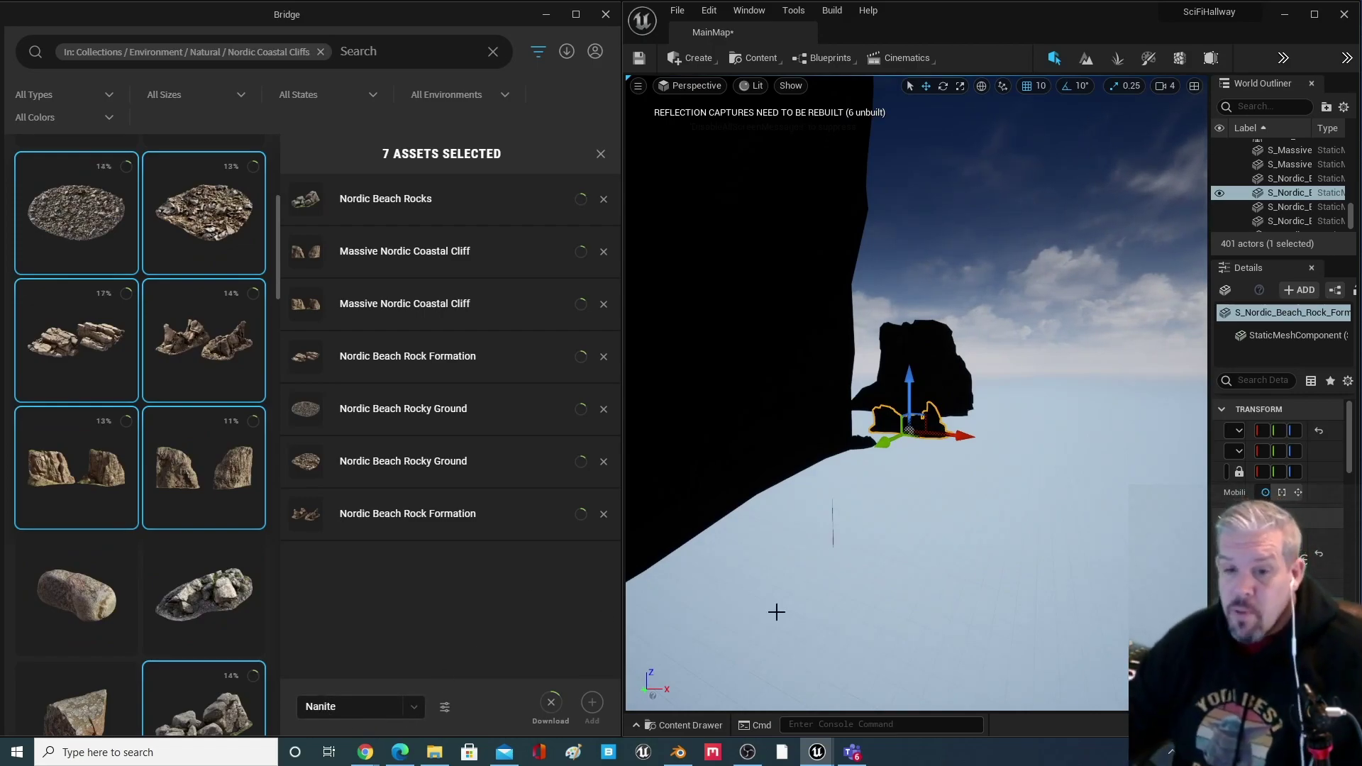
scroll(983, 546, "up", 5)
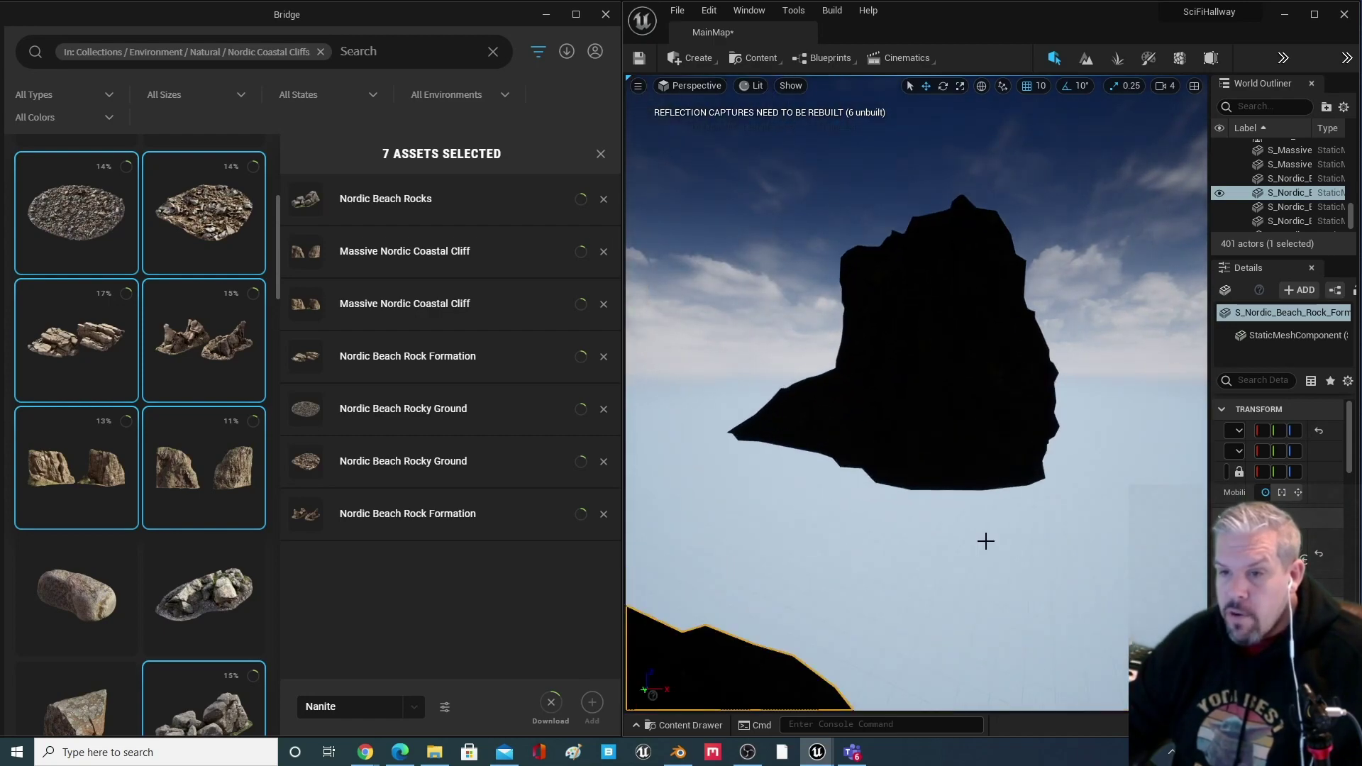
scroll(967, 542, "down", 3)
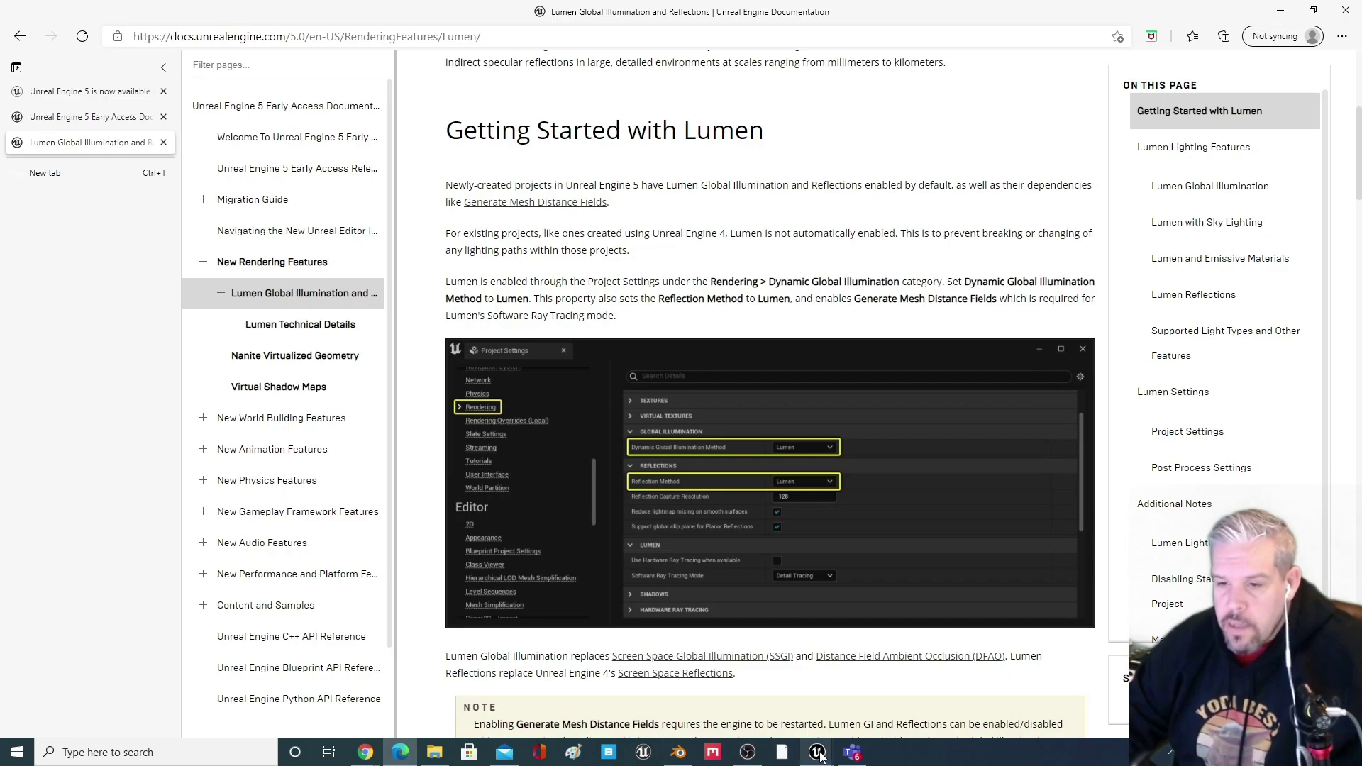
Switch from the Lumen documentation to the Unreal Editor and open the engine Rendering section of the project settings
mouse_move(818, 753)
left_click(777, 692)
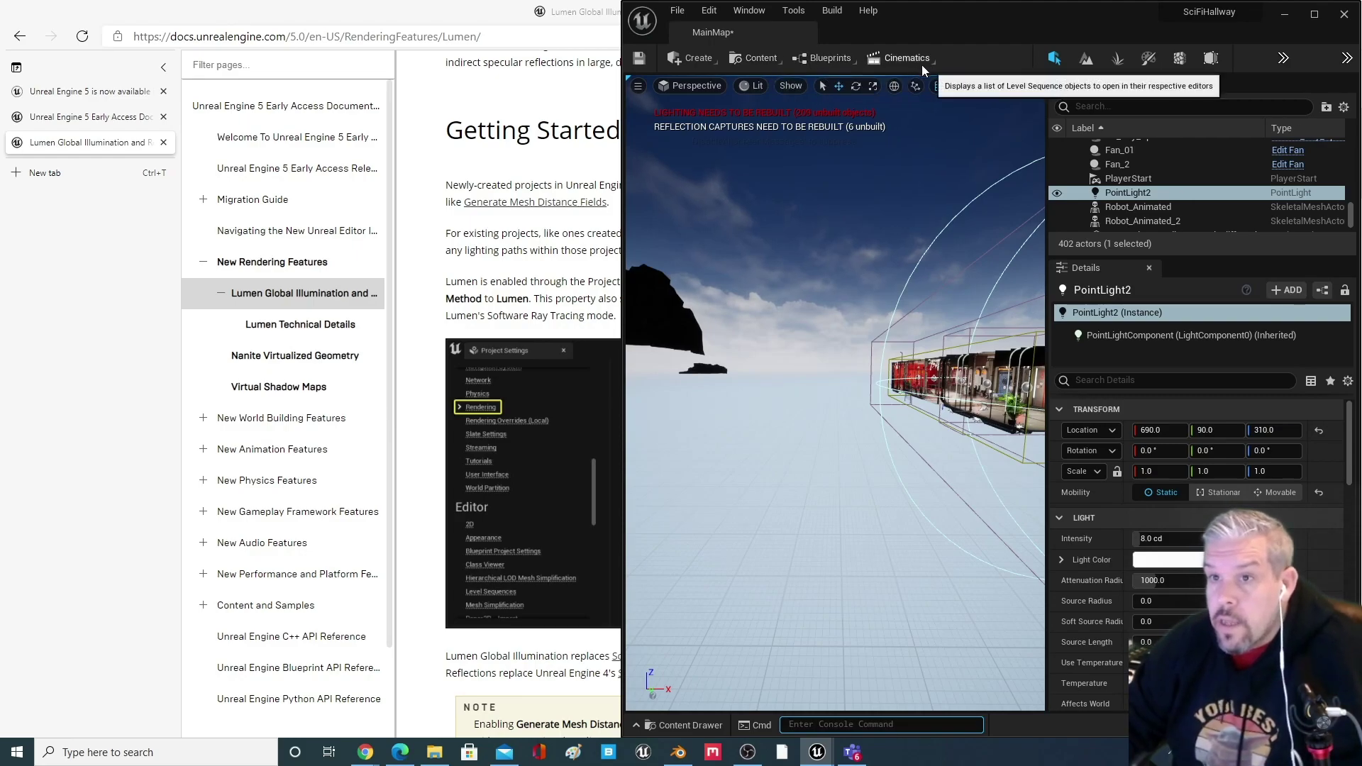
left_click(638, 85)
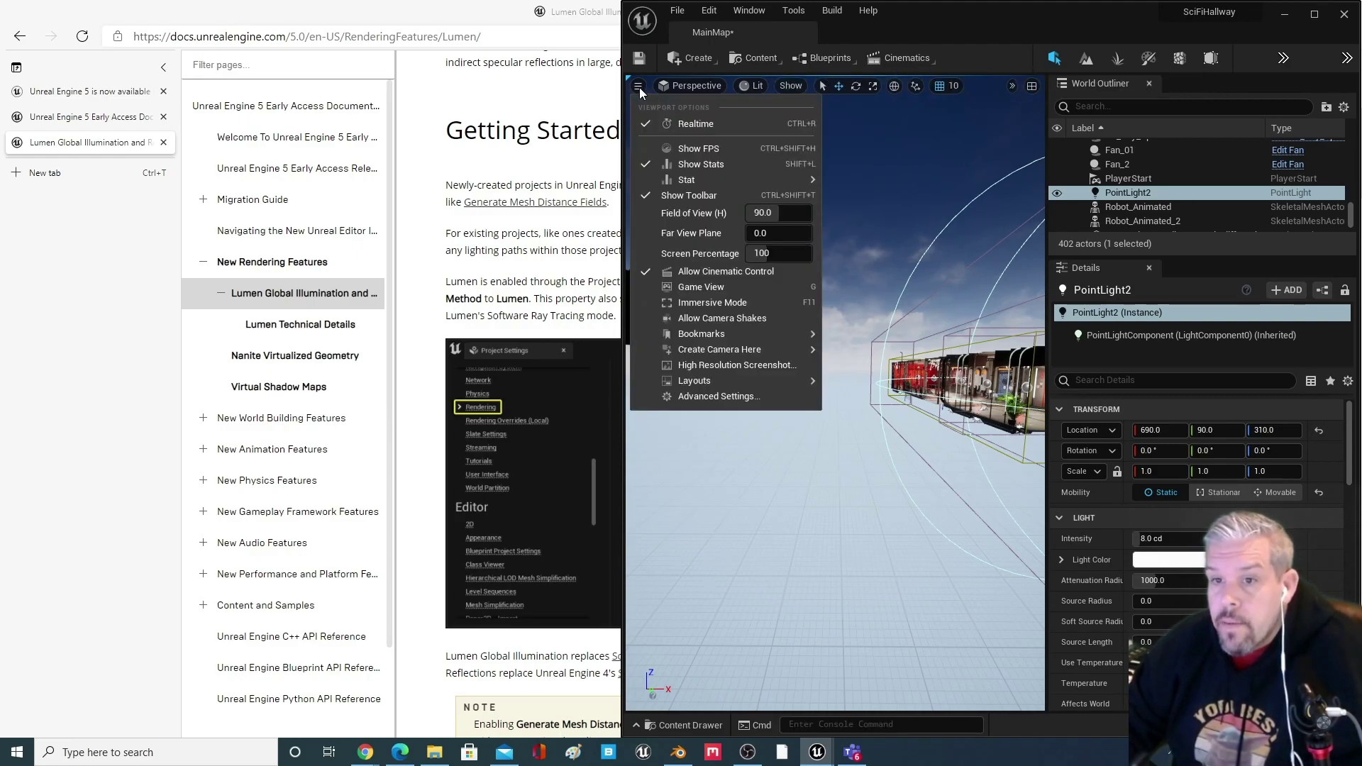
left_click(638, 86)
left_click(687, 16)
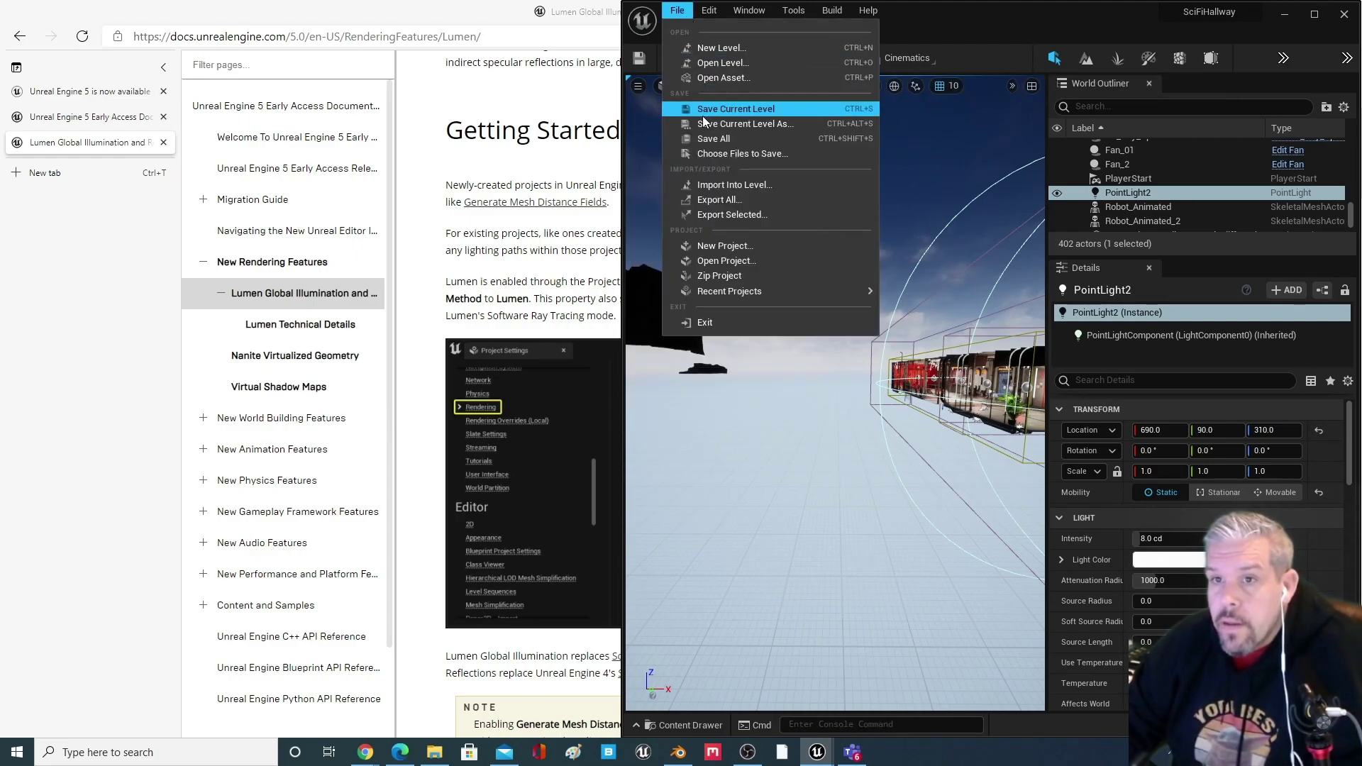
mouse_move(747, 23)
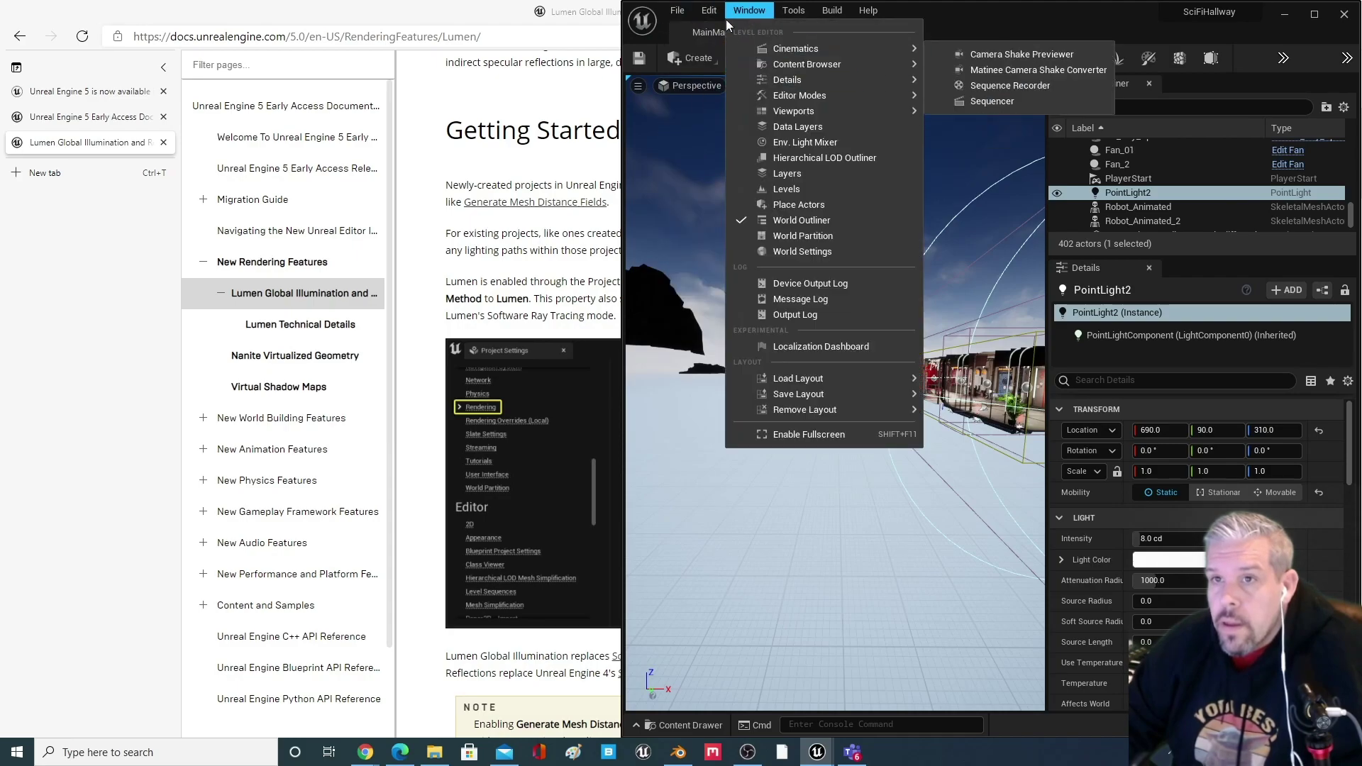
left_click(806, 222)
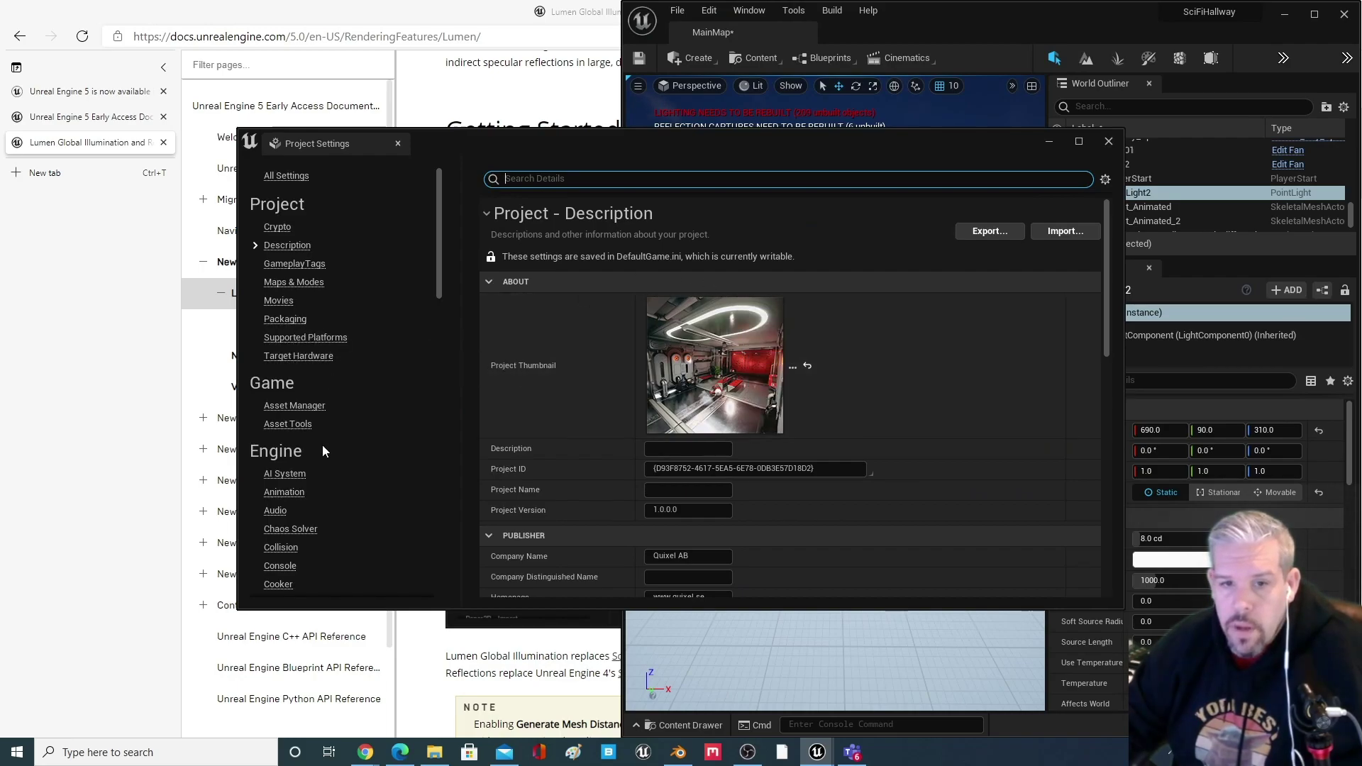
scroll(328, 491, "down", 10)
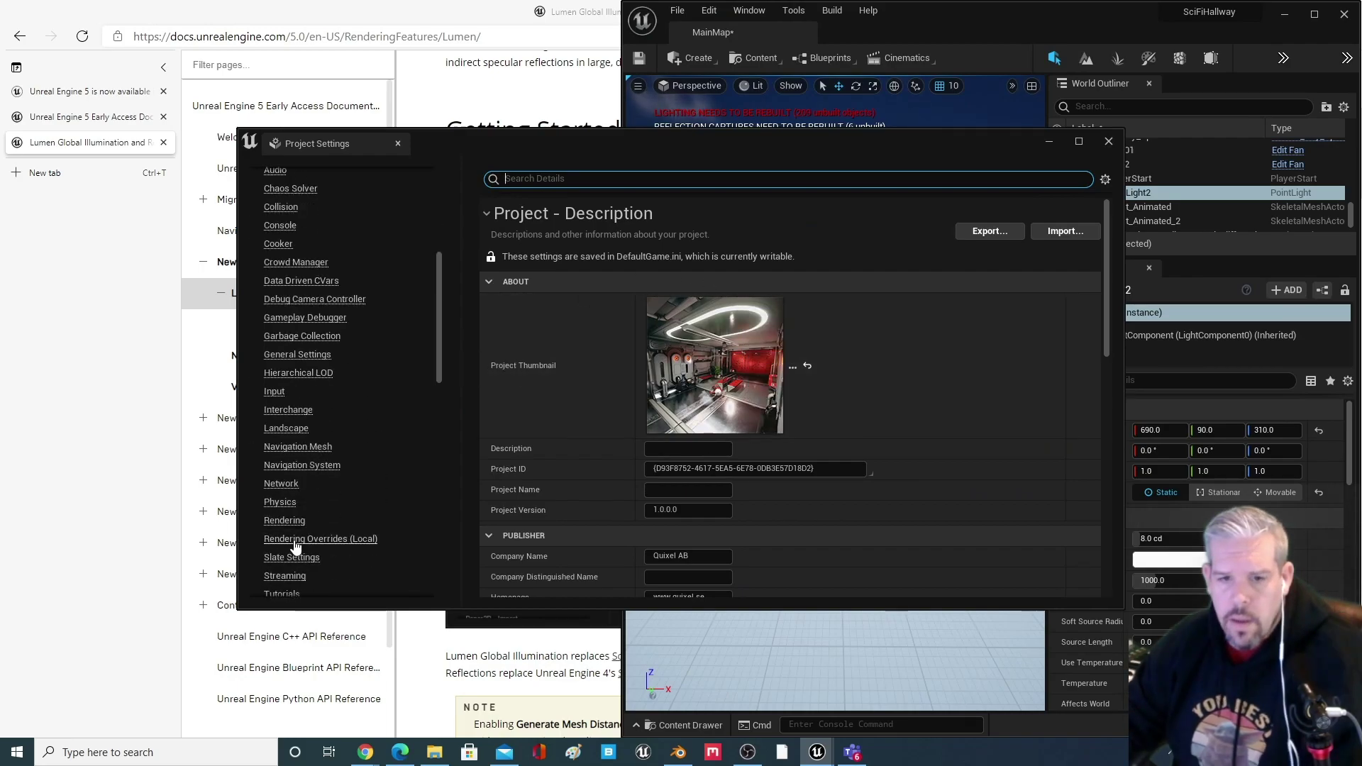
left_click(285, 521)
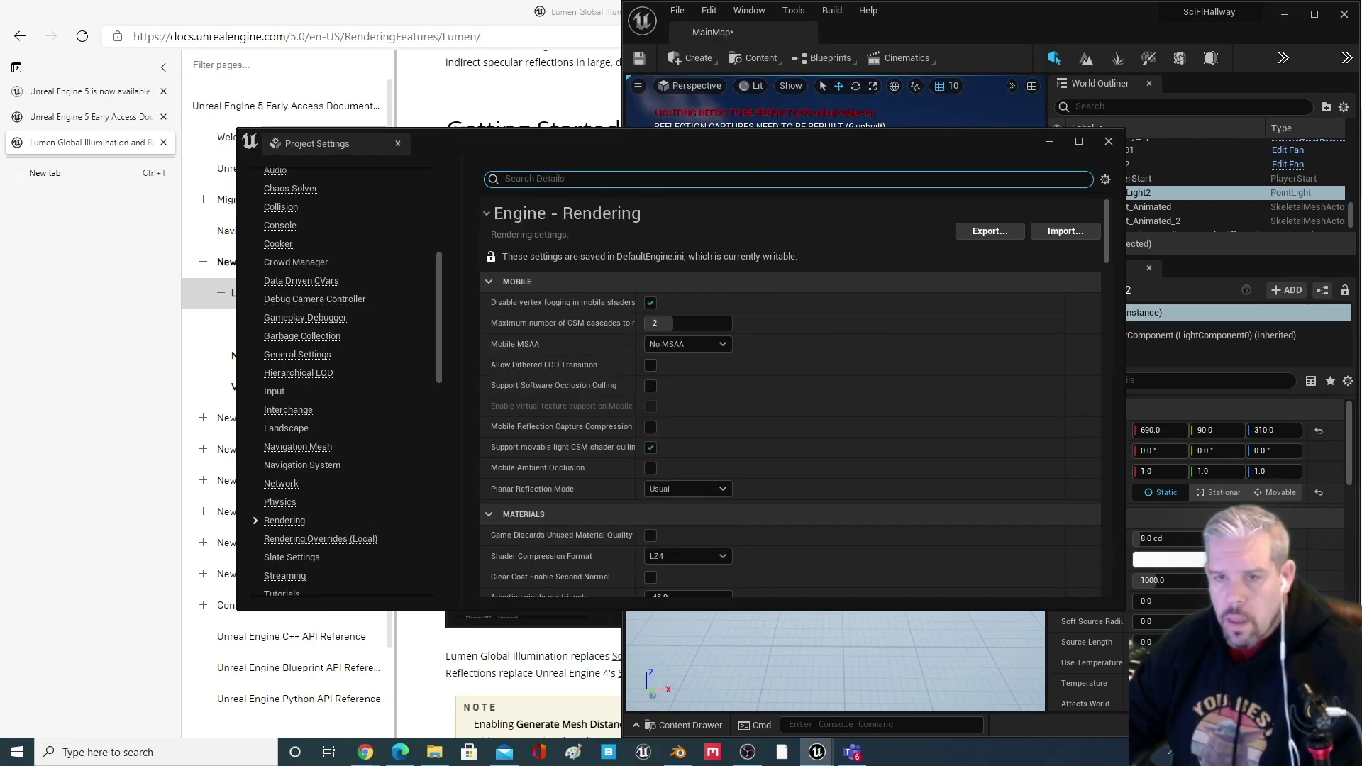
Set the Dynamic Global Illumination Method to Lumen, accept the related changes, and reopen the SciFiHallway project
type("DYNAMIC")
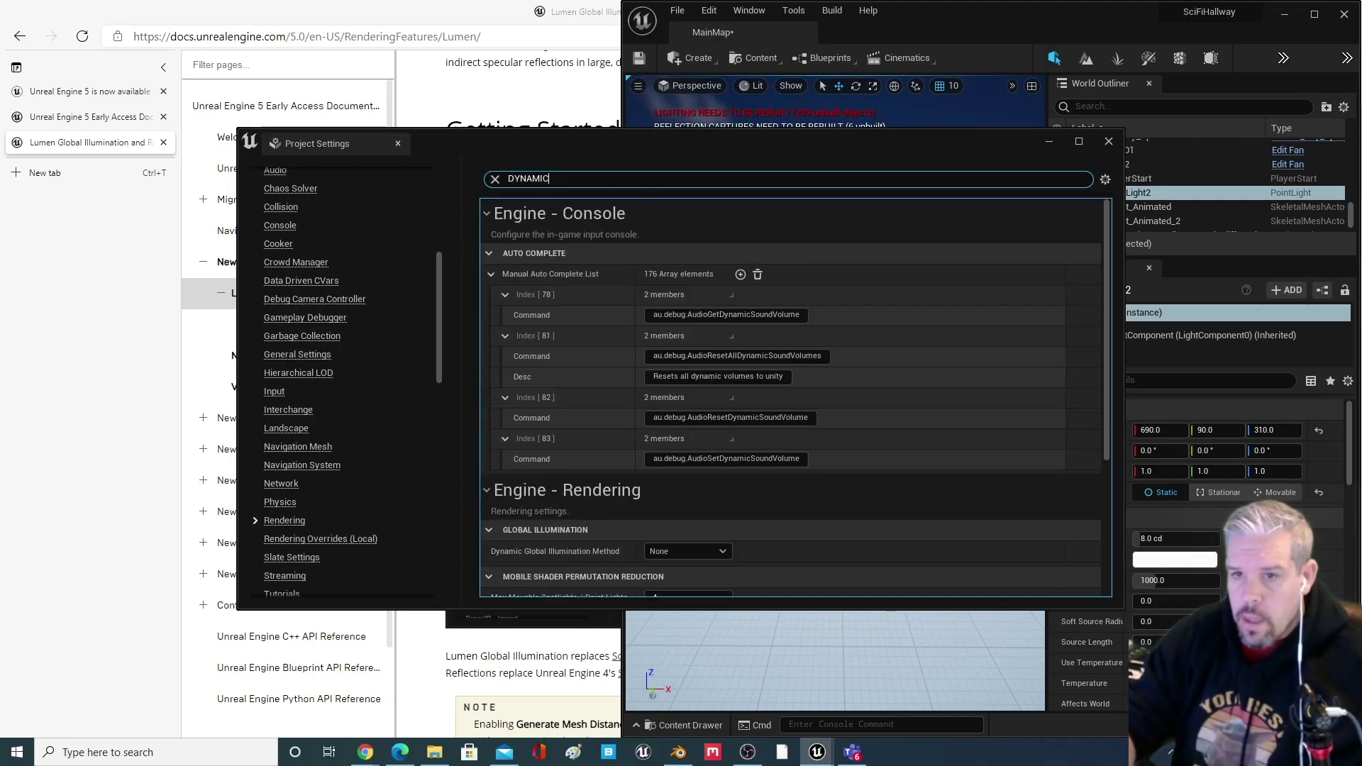
scroll(606, 509, "down", 3)
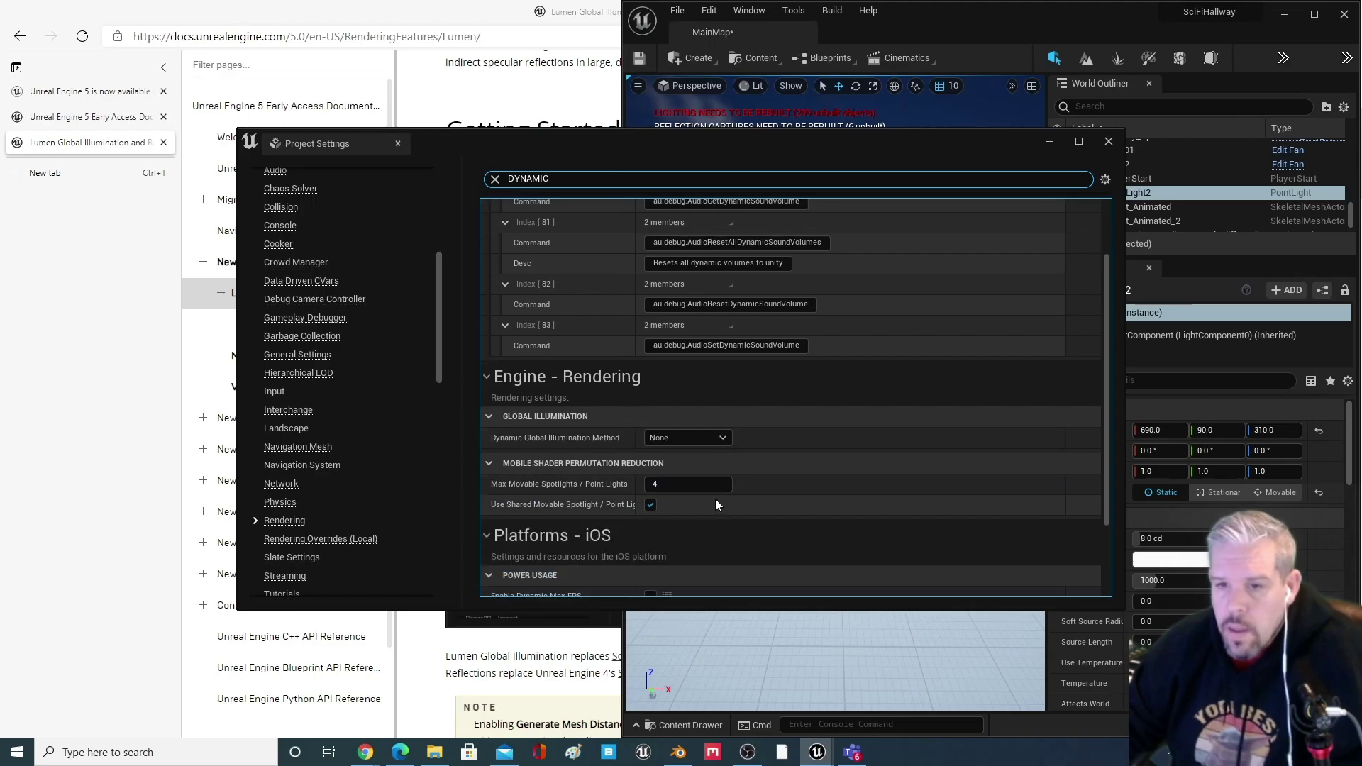
left_click(696, 434)
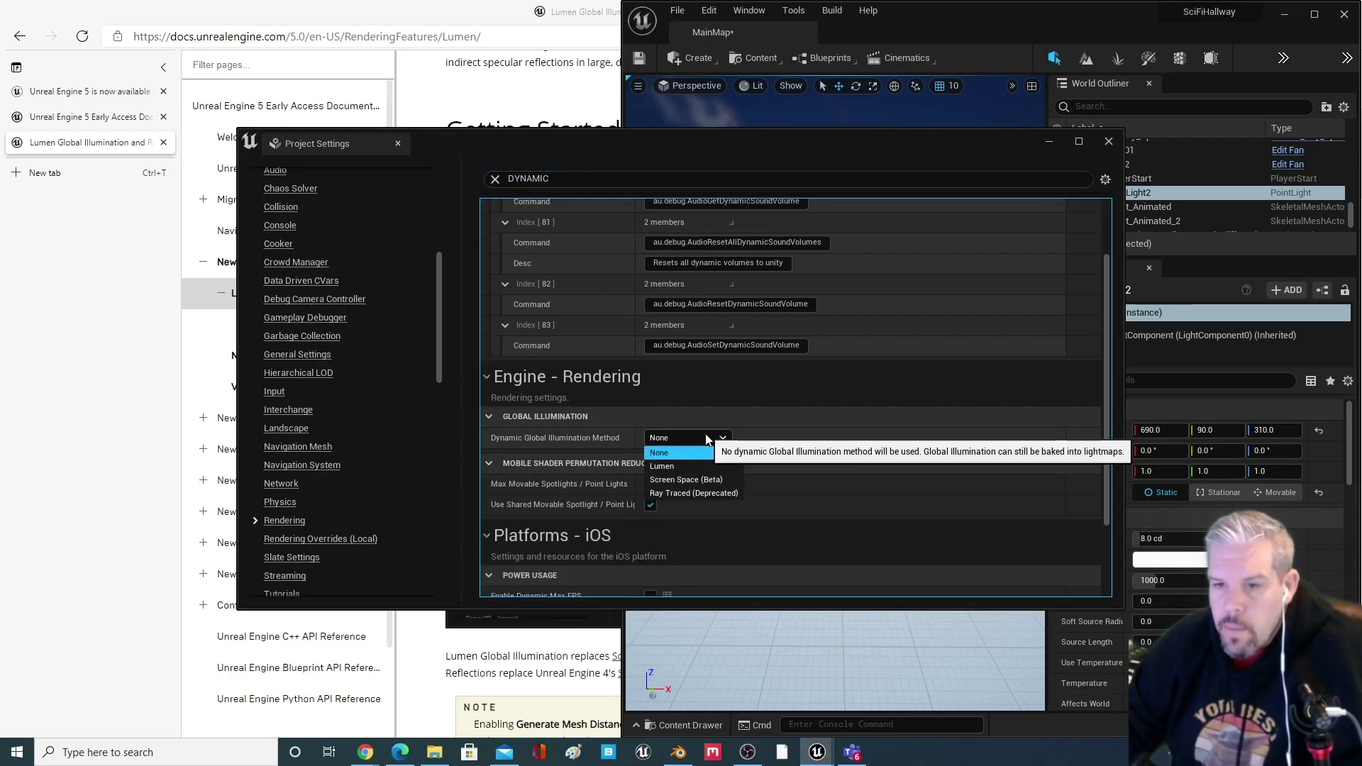
left_click(685, 470)
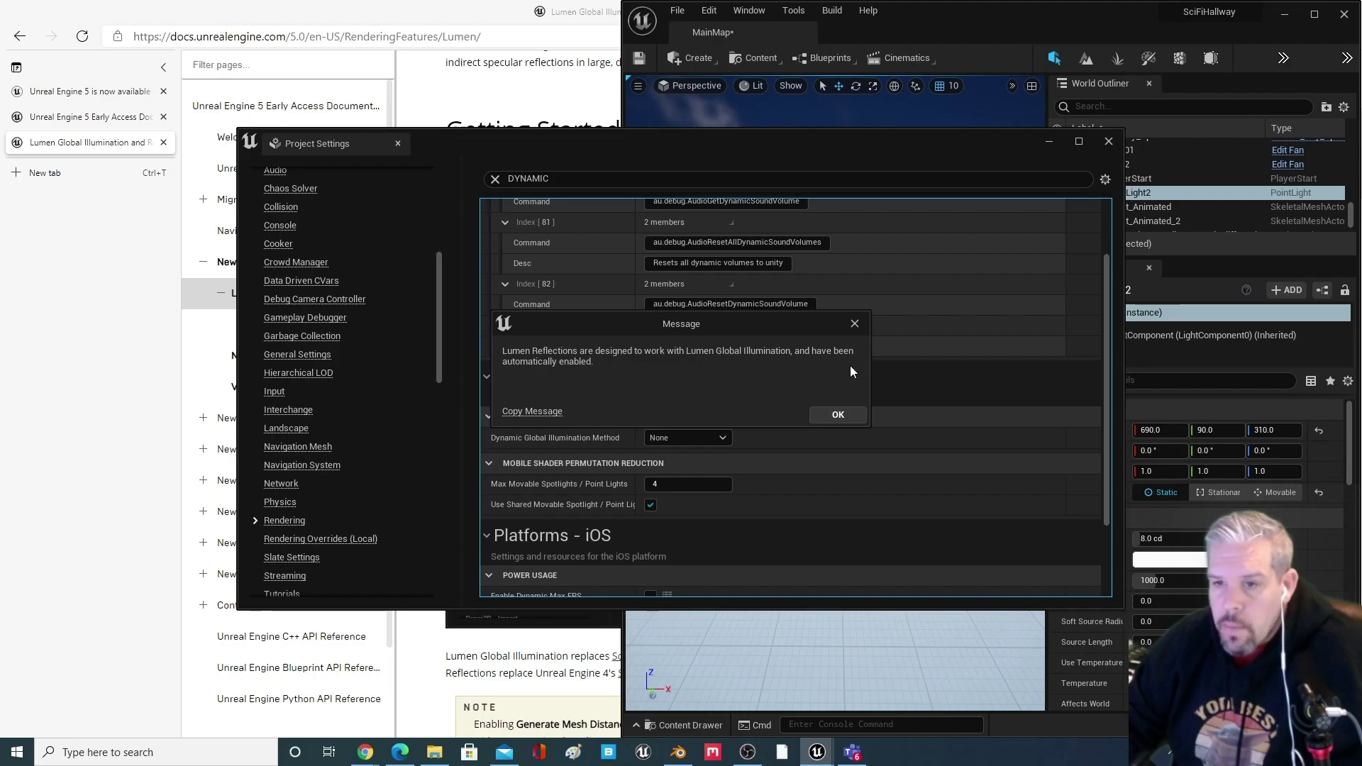
left_click(841, 415)
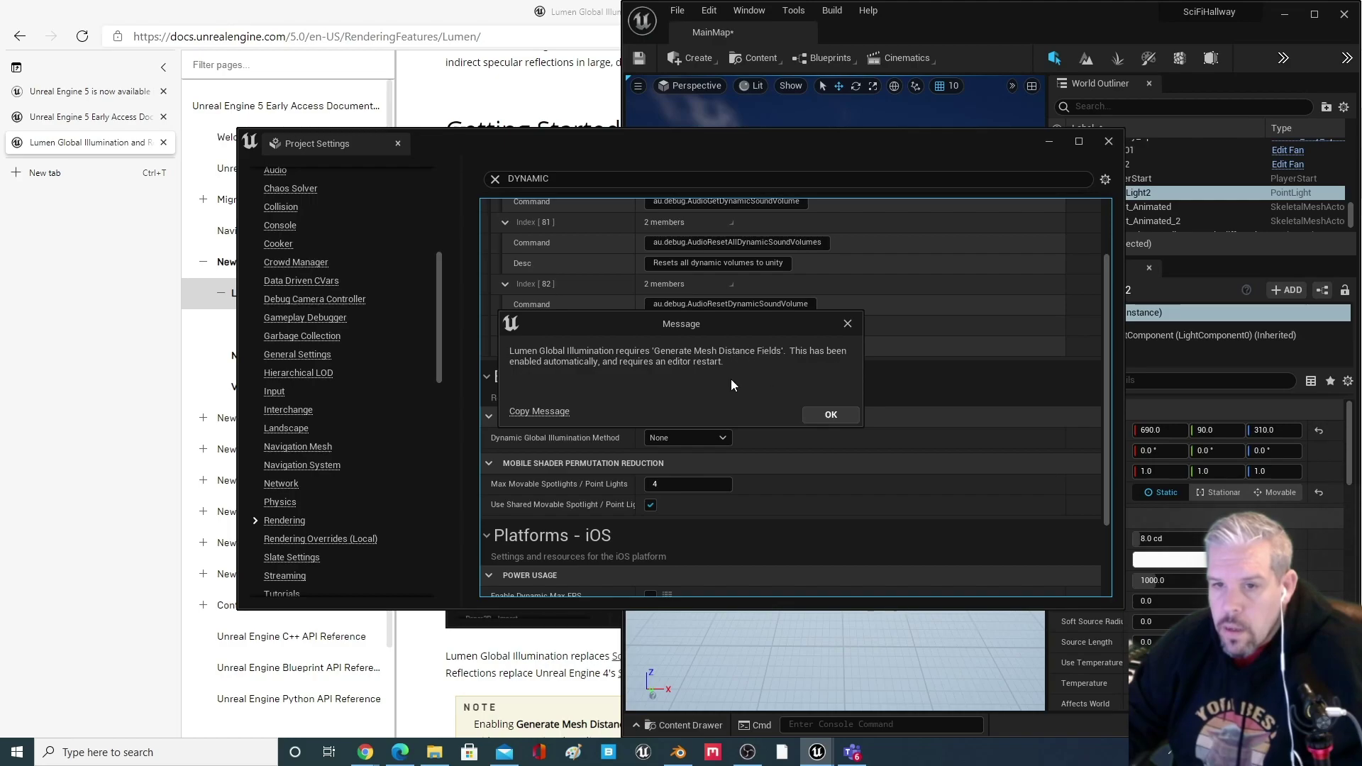
left_click(837, 416)
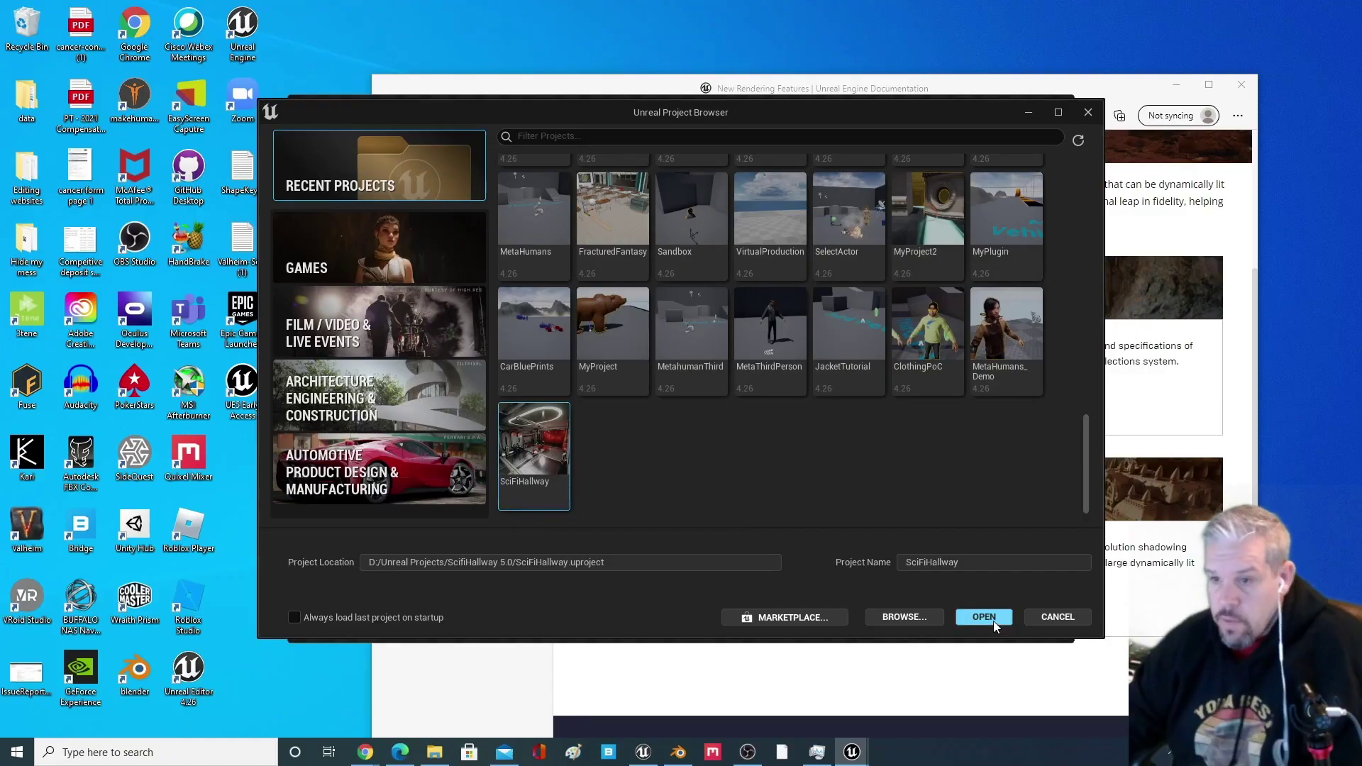
left_click(992, 620)
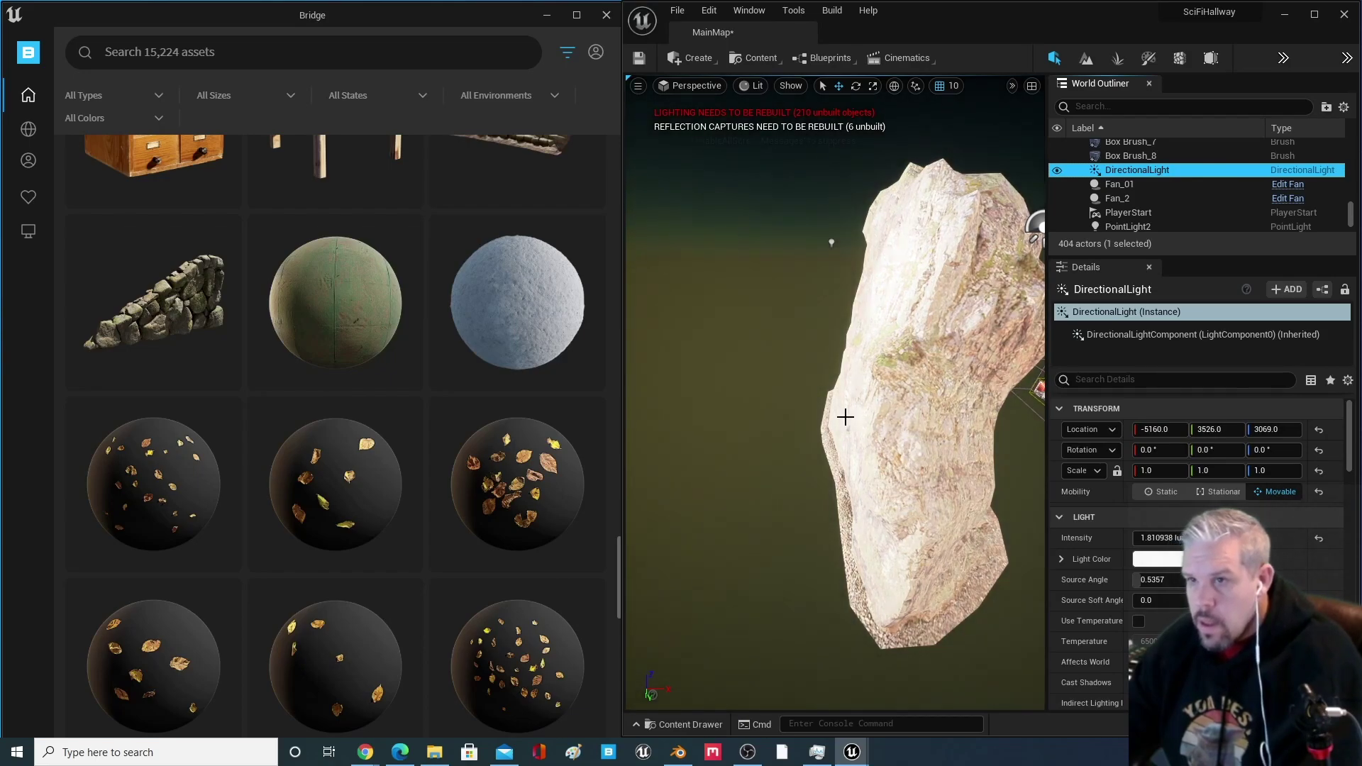
Delete the SkyLight from the level
left_click(844, 417)
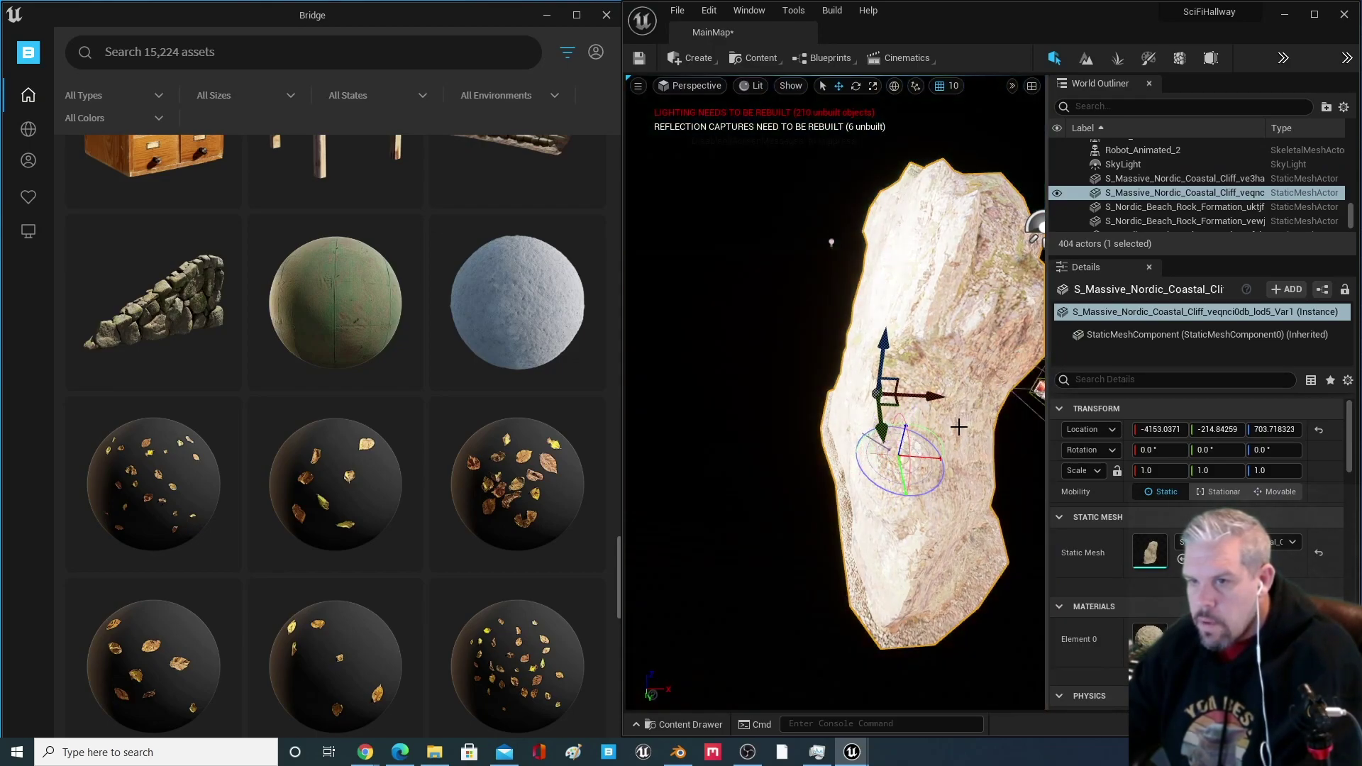
right_click_drag(981, 386, 1021, 386)
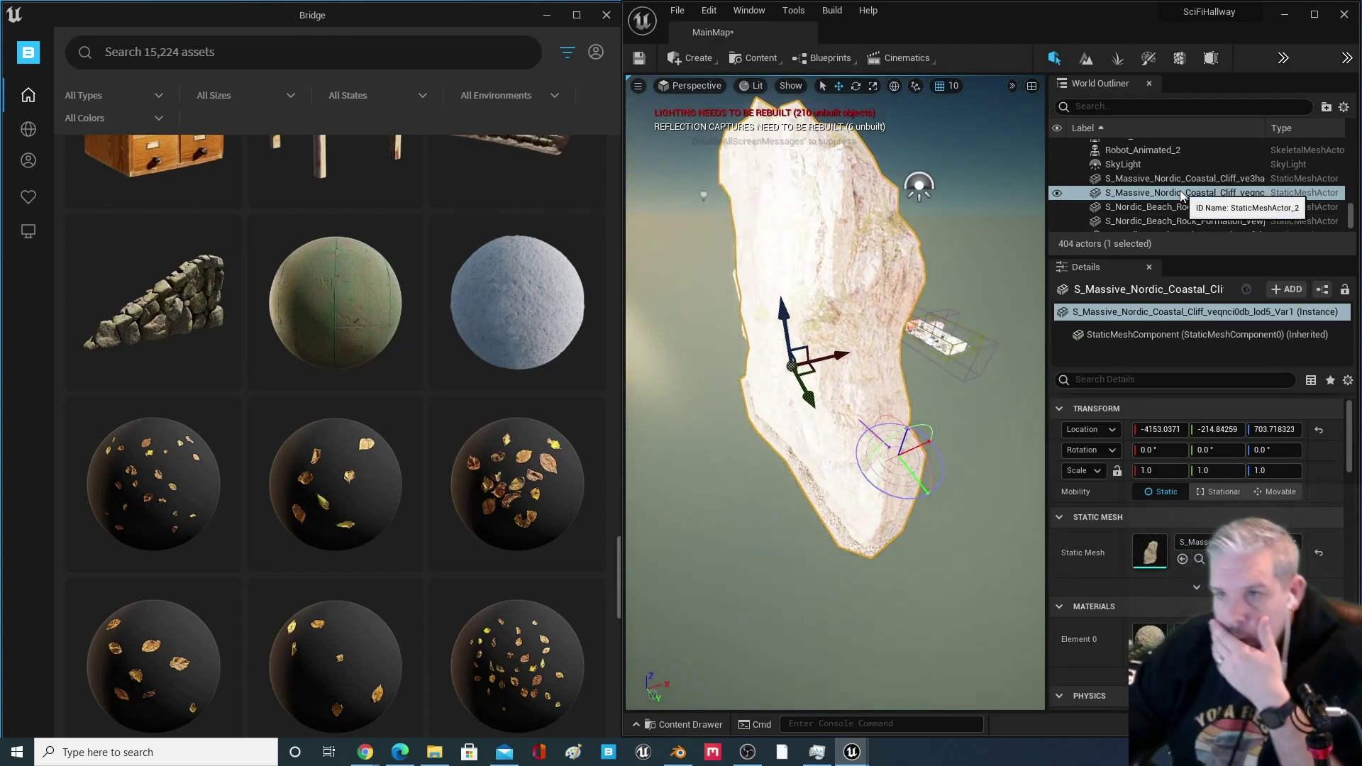
scroll(1177, 202, "up", 2)
left_click(1131, 209)
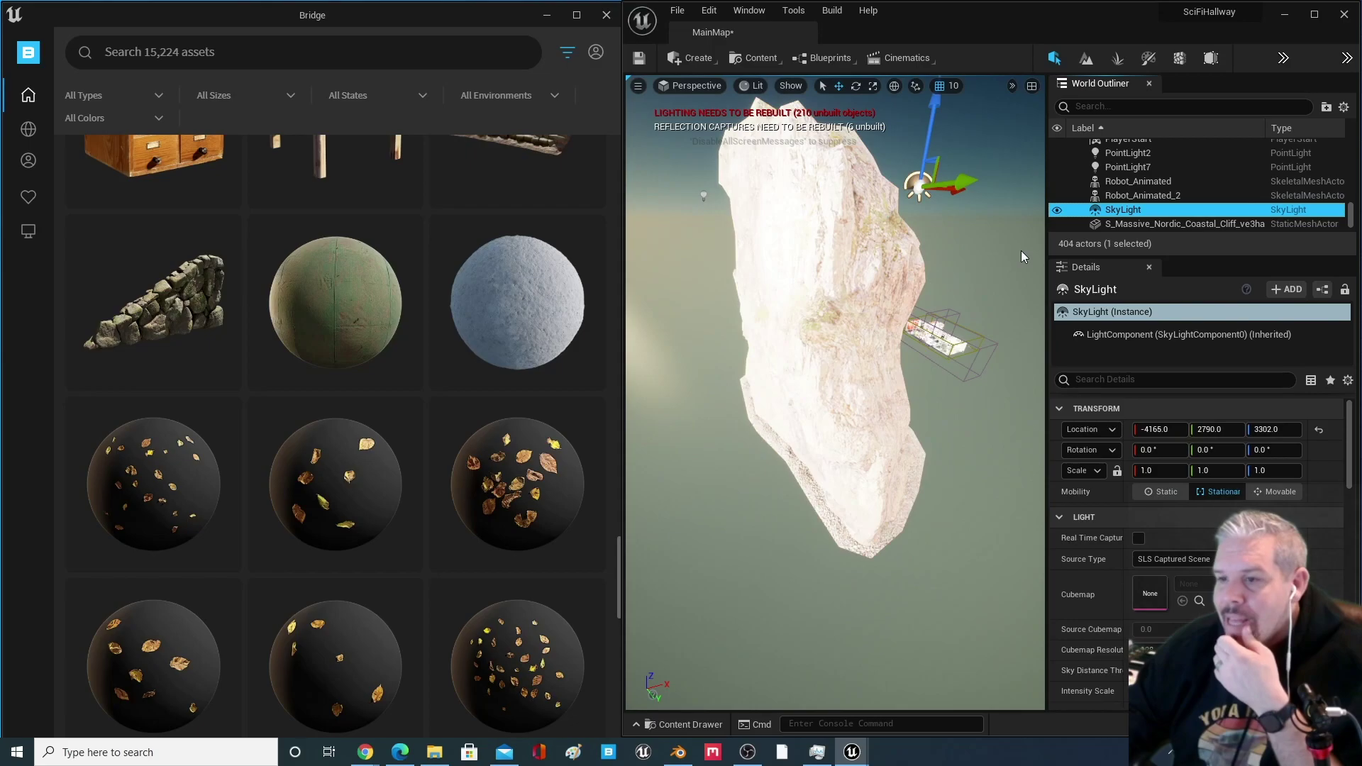
key("Delete")
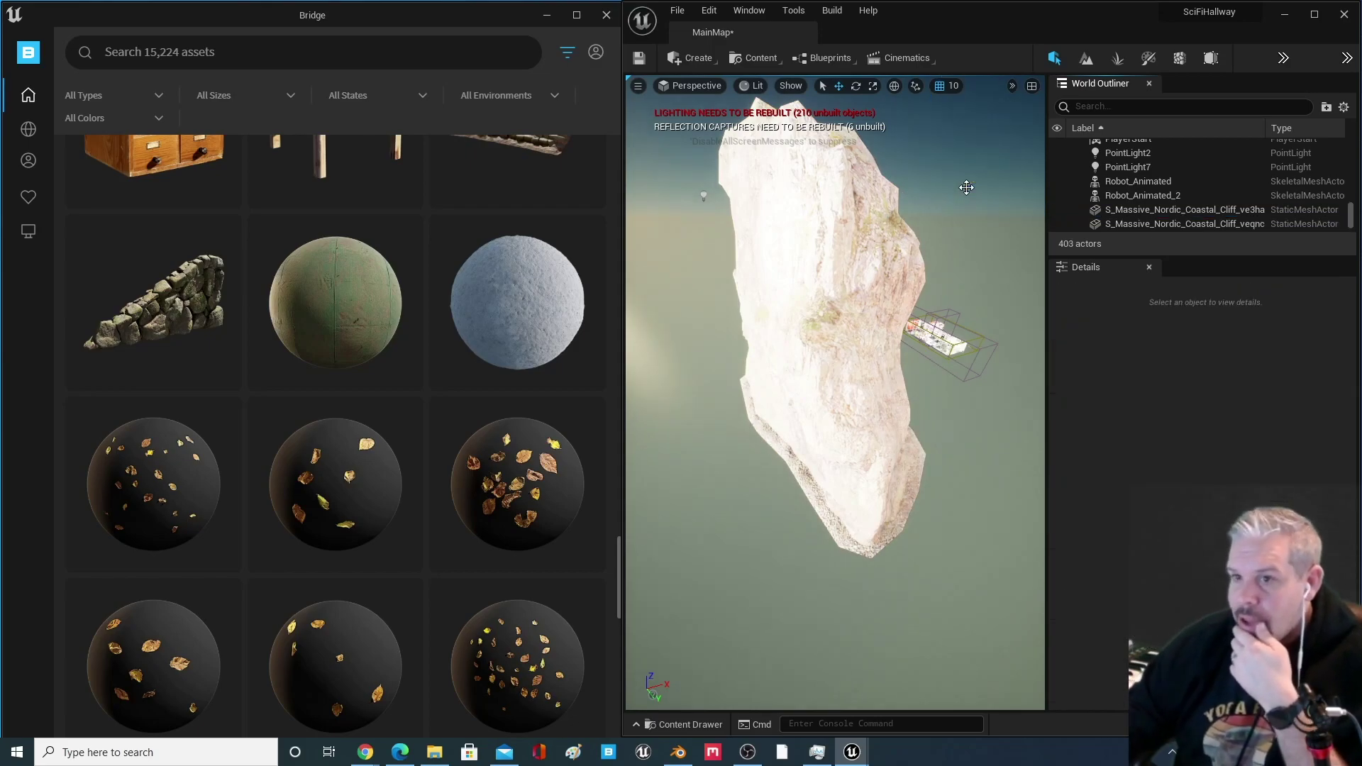
Examine the Lumen lighting on the large coastal cliff from different sides
scroll(1143, 194, "up", 1)
scroll(1162, 193, "down", 4)
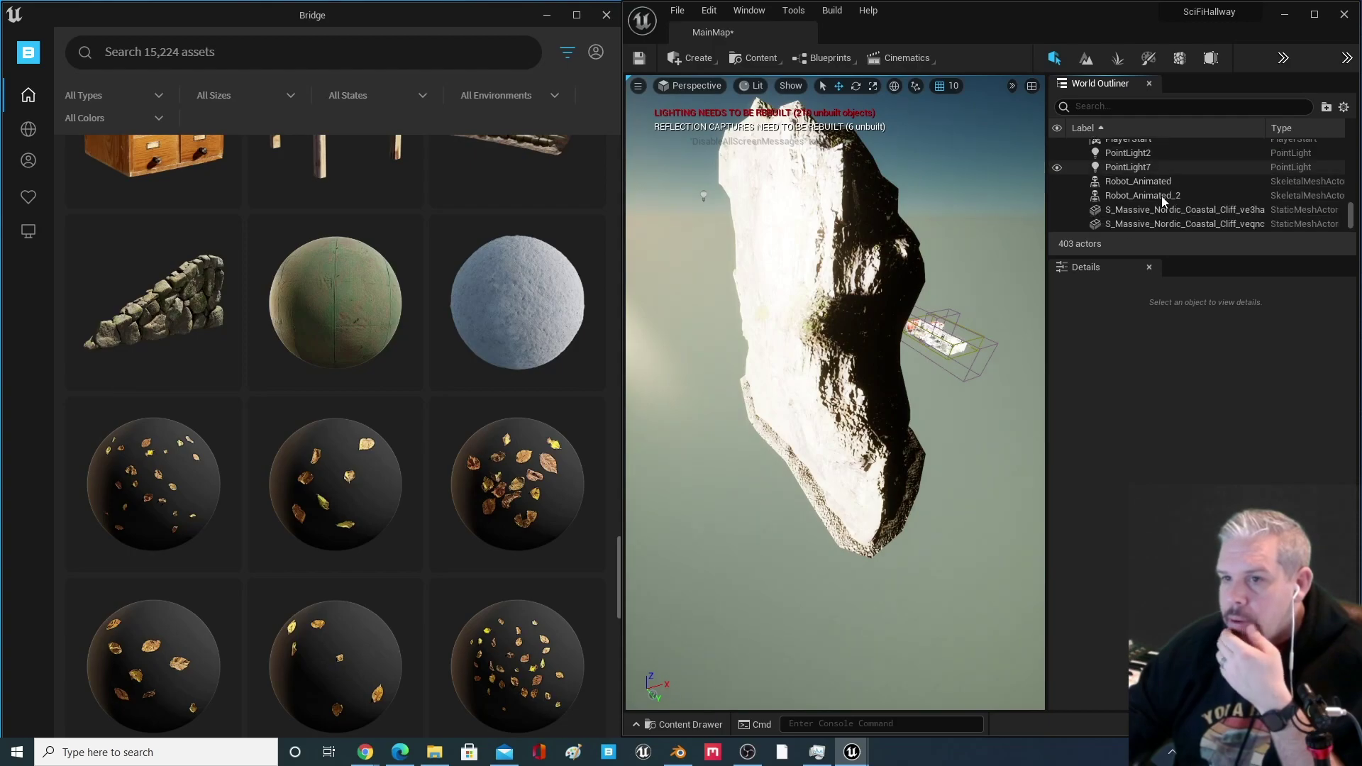
scroll(1158, 189, "up", 2)
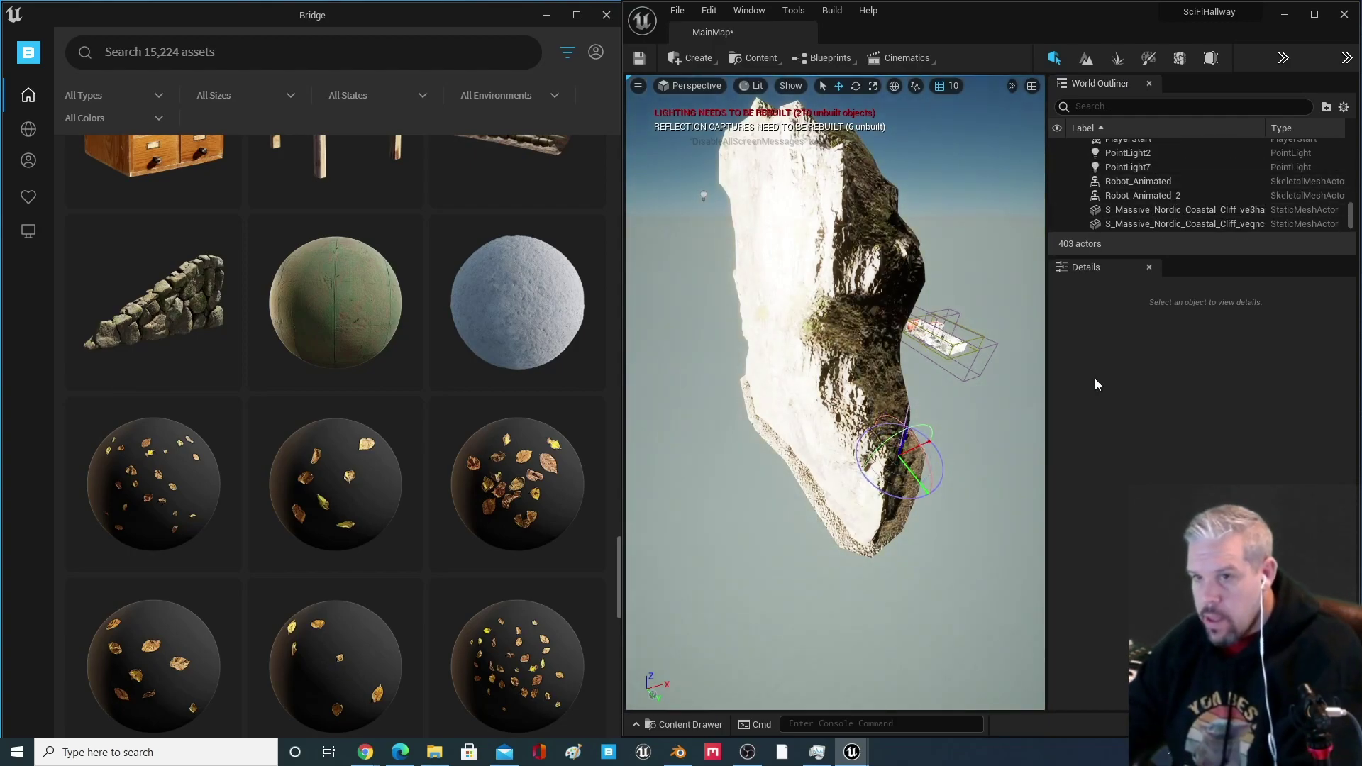
scroll(959, 392, "up", 2)
middle_click_drag(951, 368, 1011, 368)
scroll(977, 340, "up", 3)
right_click_drag(977, 340, 1054, 219)
Set the DirectionalLight's intensity to 0 lux
scroll(1255, 168, "up", 2)
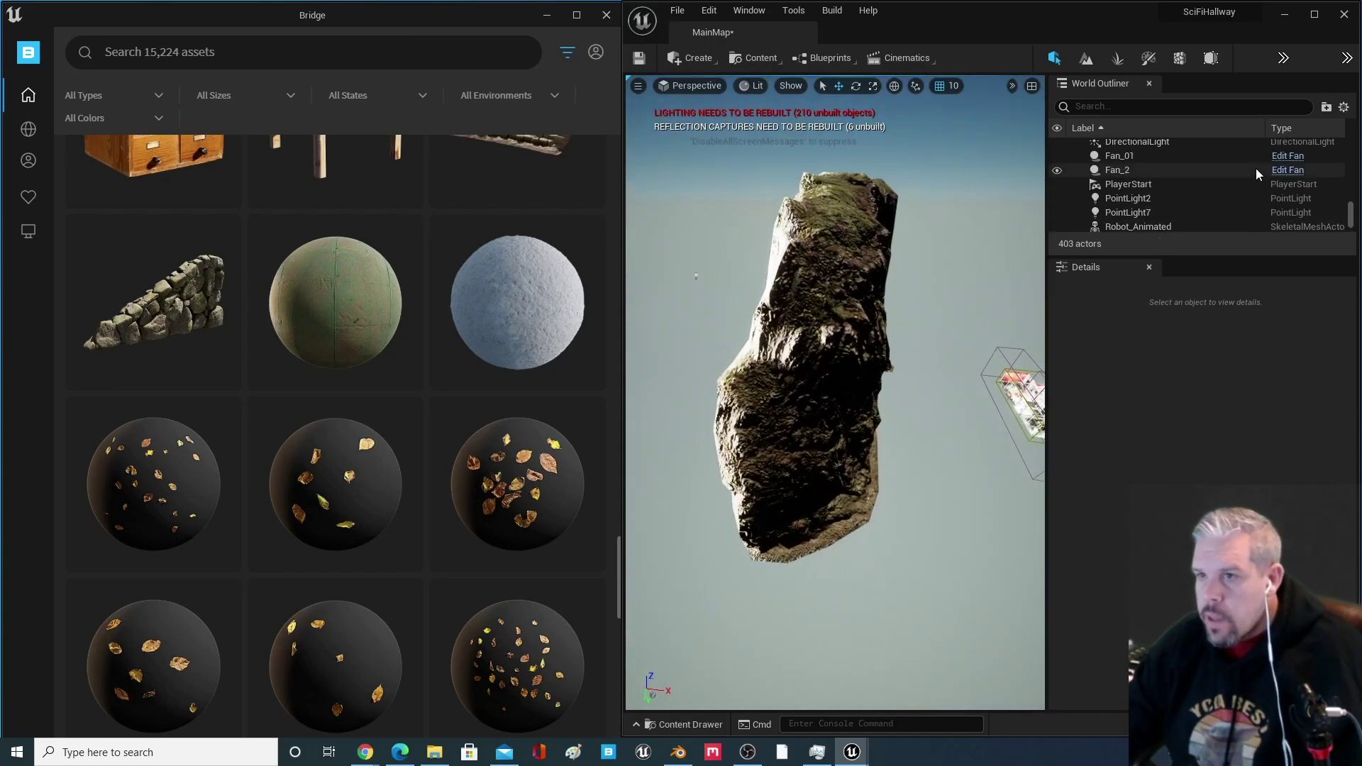
scroll(1210, 195, "up", 2)
left_click(1197, 188)
left_click(1163, 538)
type("0")
key("Return")
mouse_move(1156, 537)
left_mouse_down()
mouse_move(1203, 538)
mouse_move(1141, 537)
left_mouse_up()
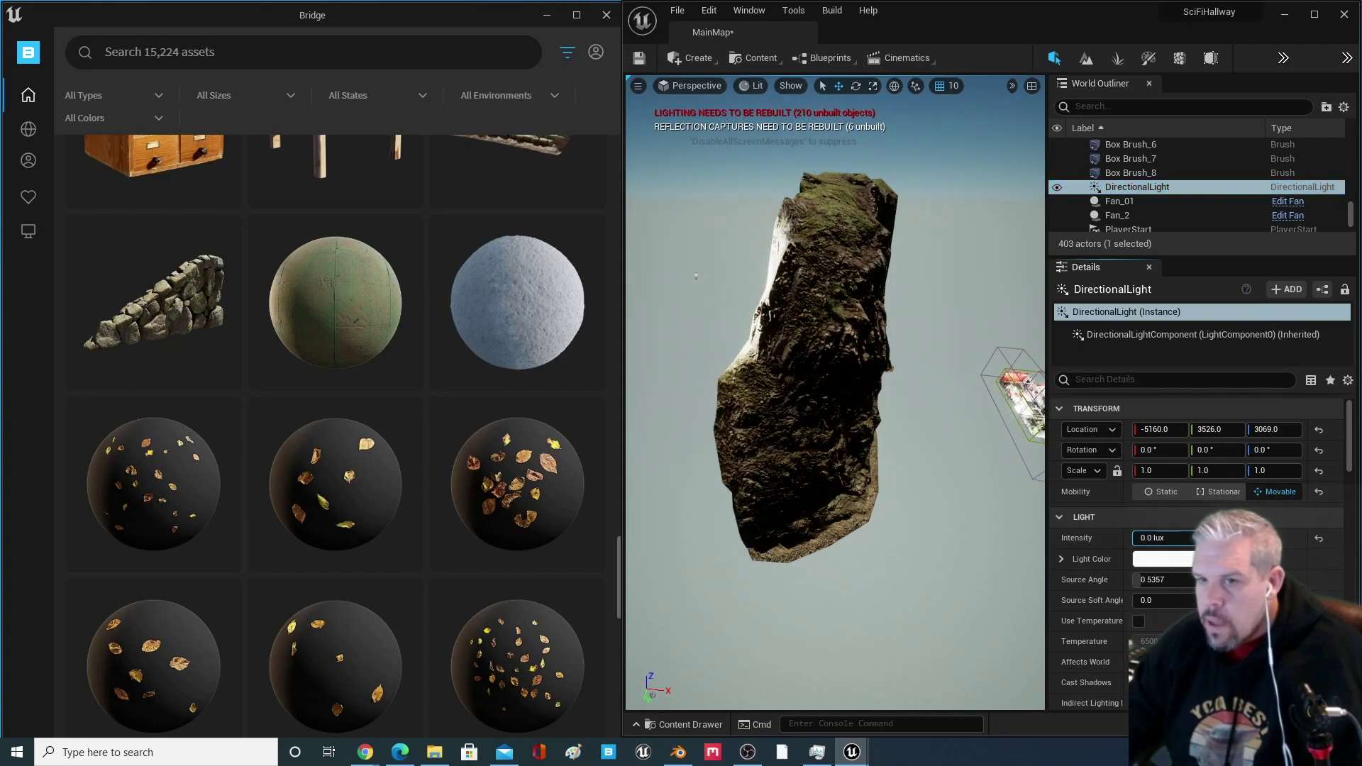
Rotate the sun direction interactively in the viewport to relight the cliffs and rocks from several angles
left_click(922, 465)
key("ctrl+l")
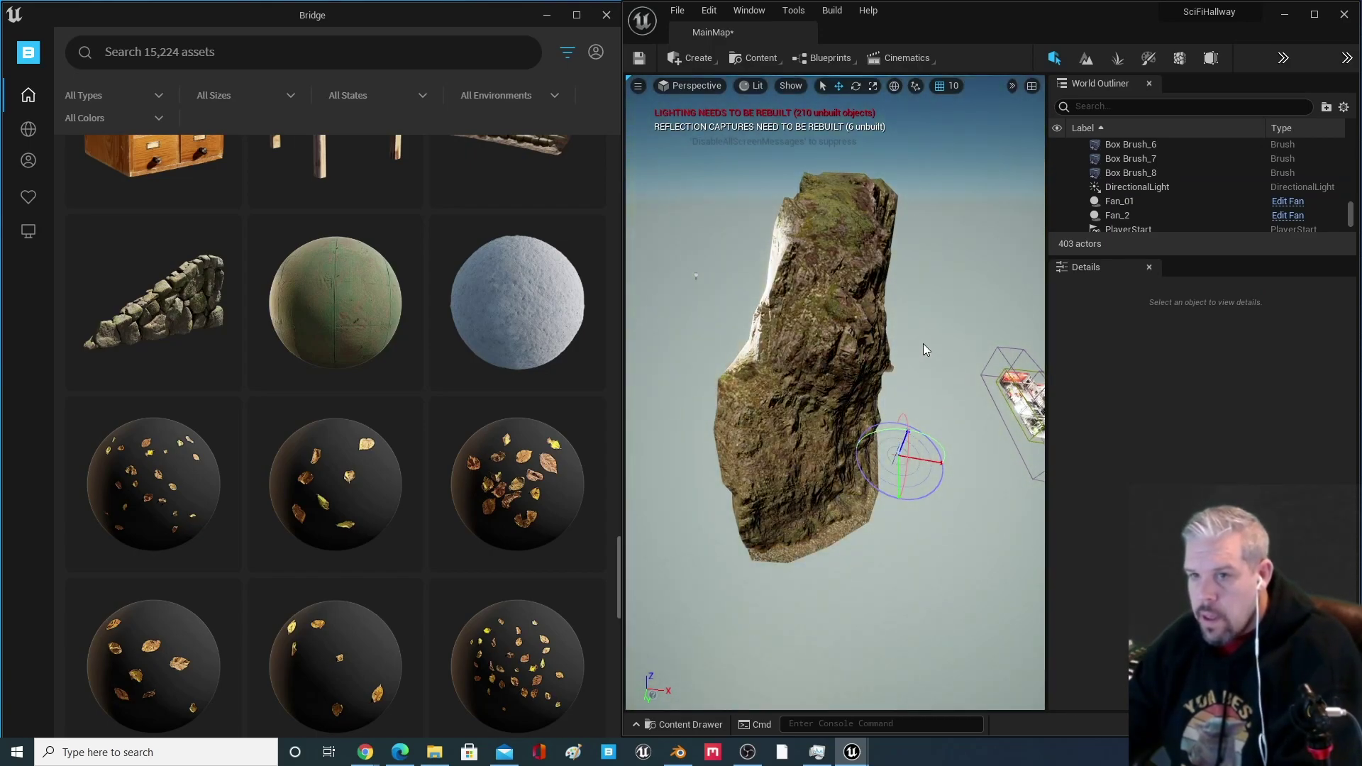
right_click_drag(892, 321, 752, 333)
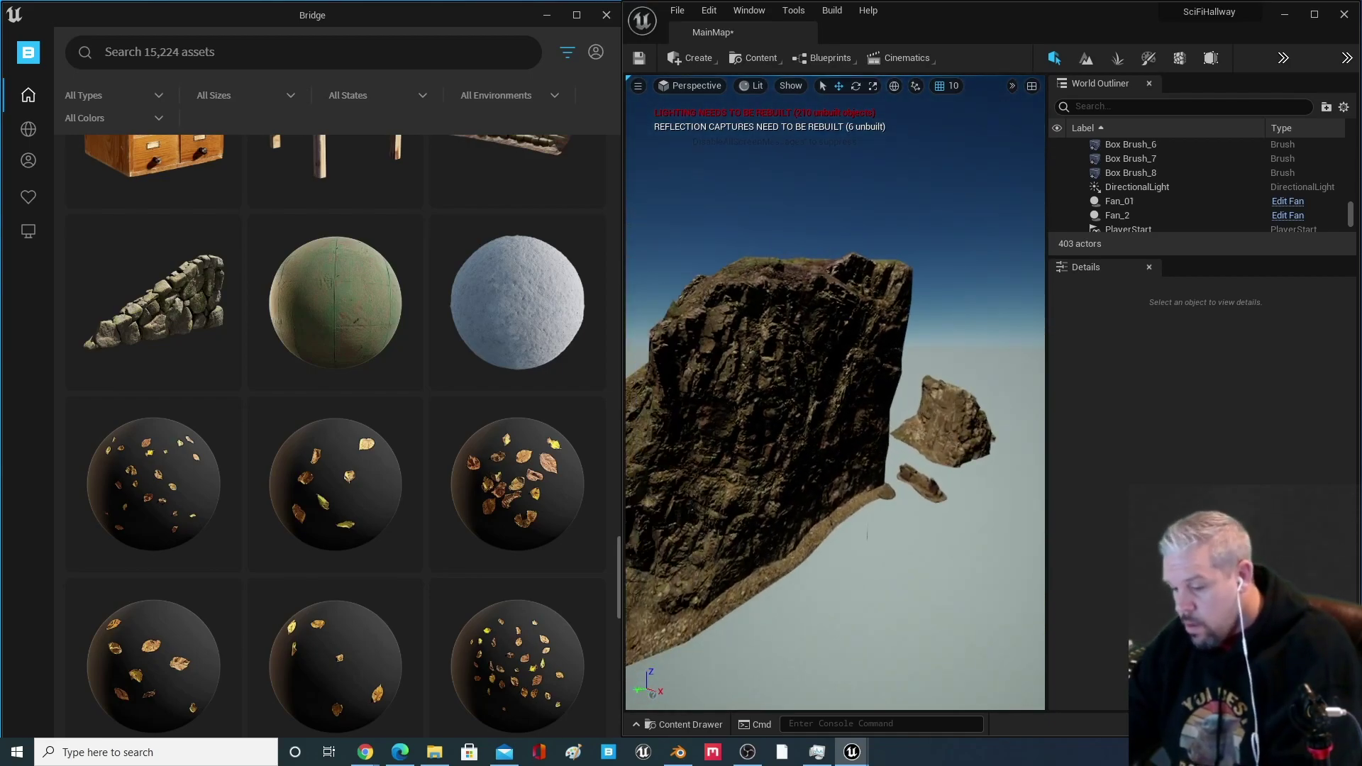
key("ctrl+l")
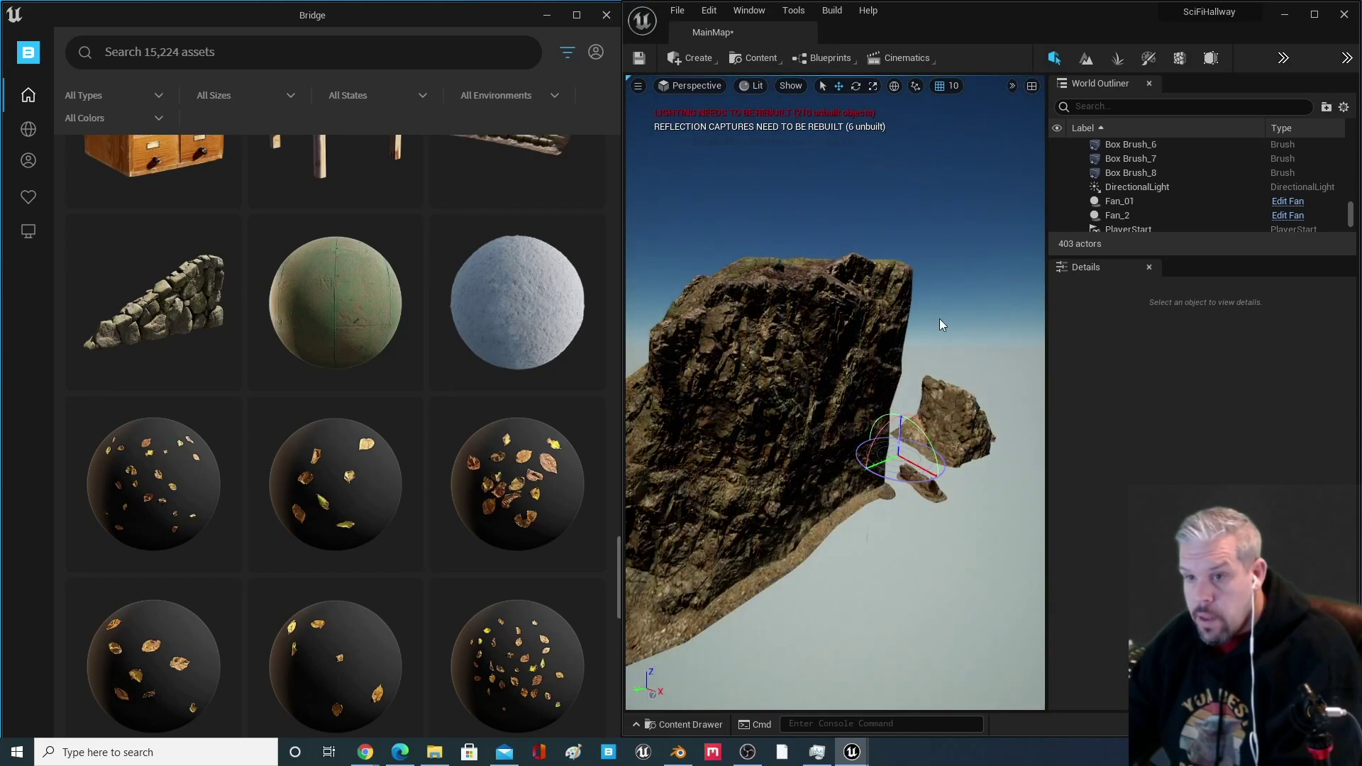
key("ctrl+l")
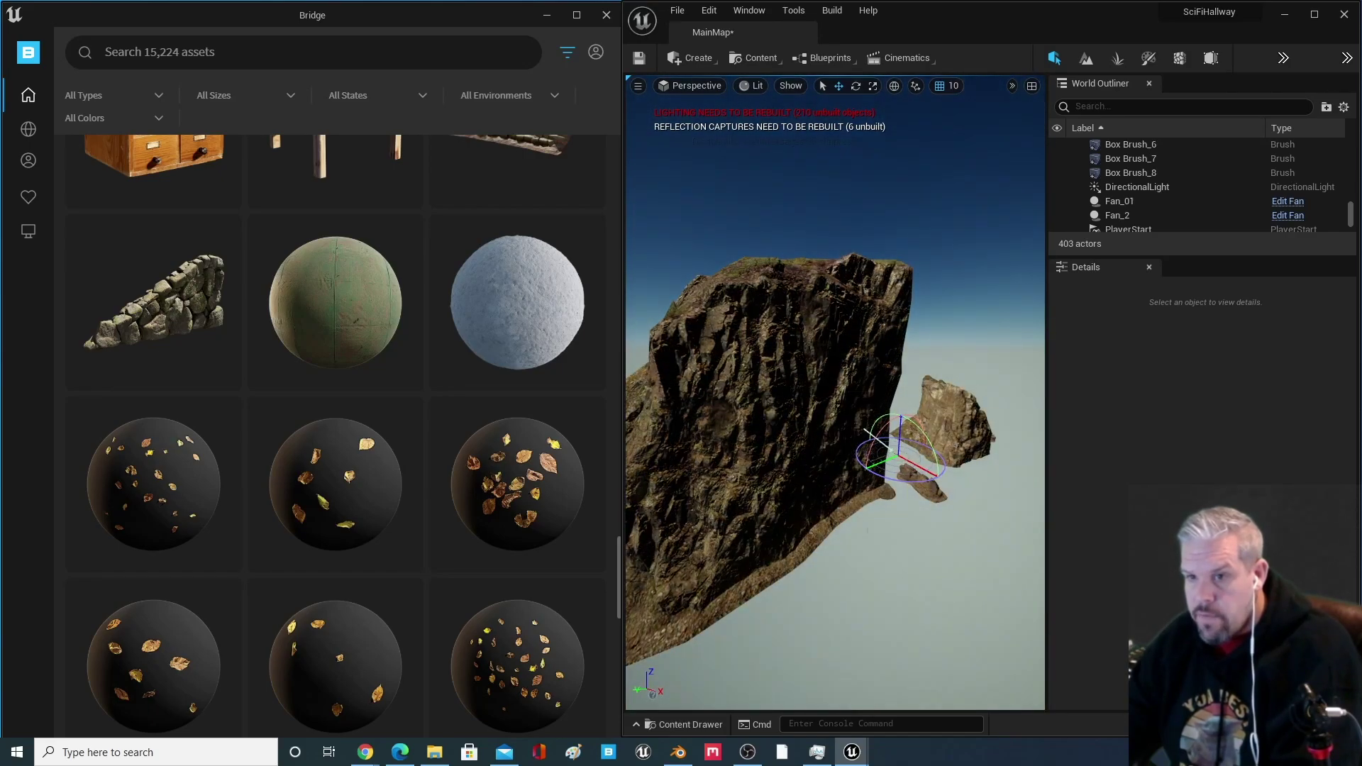
key("ctrl+l")
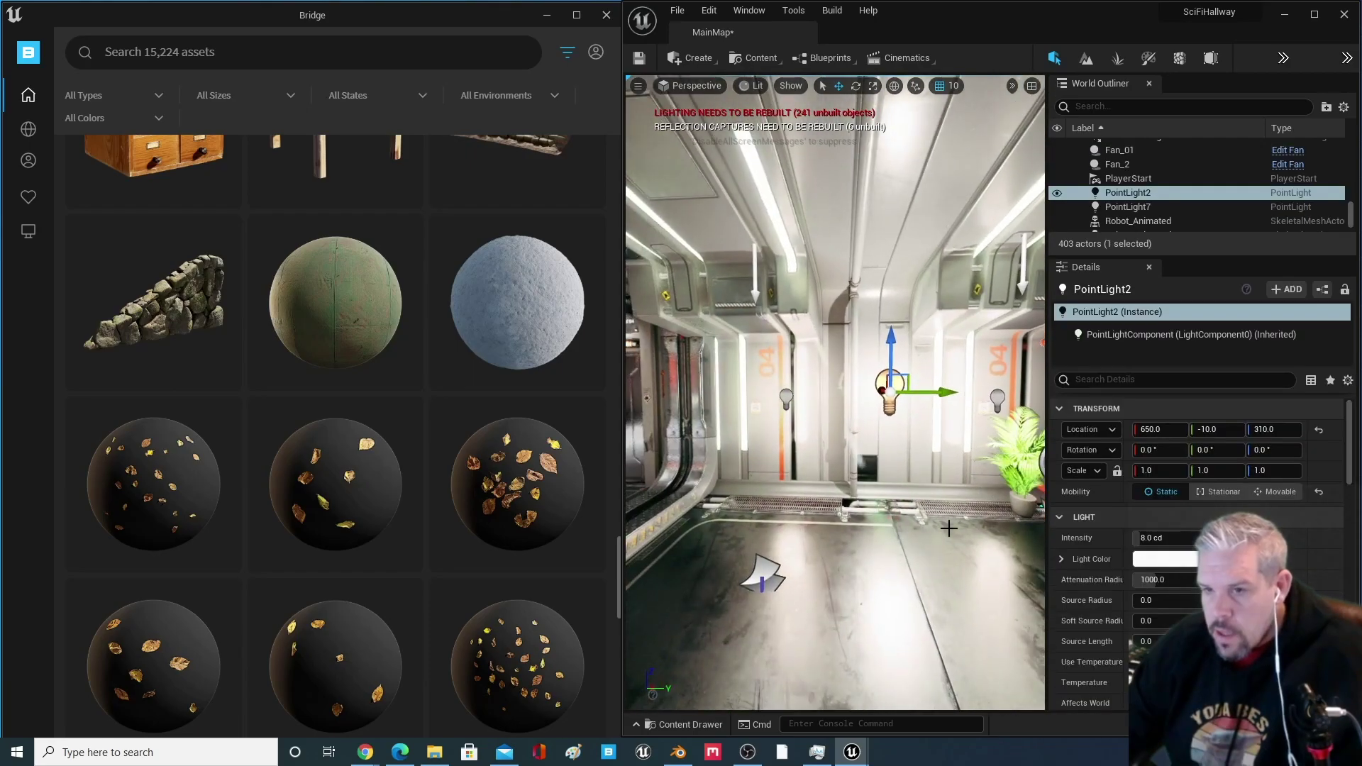
Move PointLight2 along the Y axis to 120 in the hallway
left_click_drag(930, 392, 1014, 455)
right_click_drag(1014, 455, 903, 608)
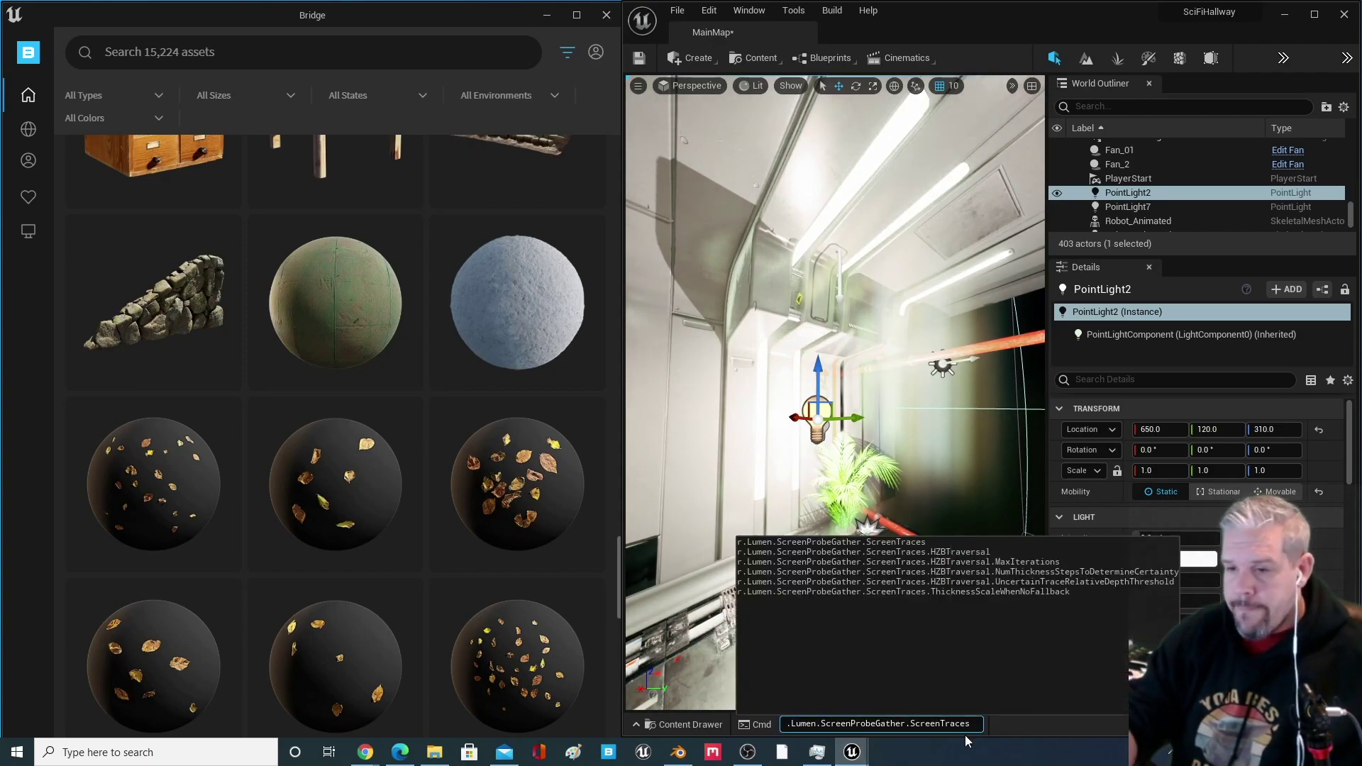
Run the console command r.Lumen.ScreenProbeGather.ScreenTraces with 0, 1 and again 0 to compare the hallway lighting
key("Return")
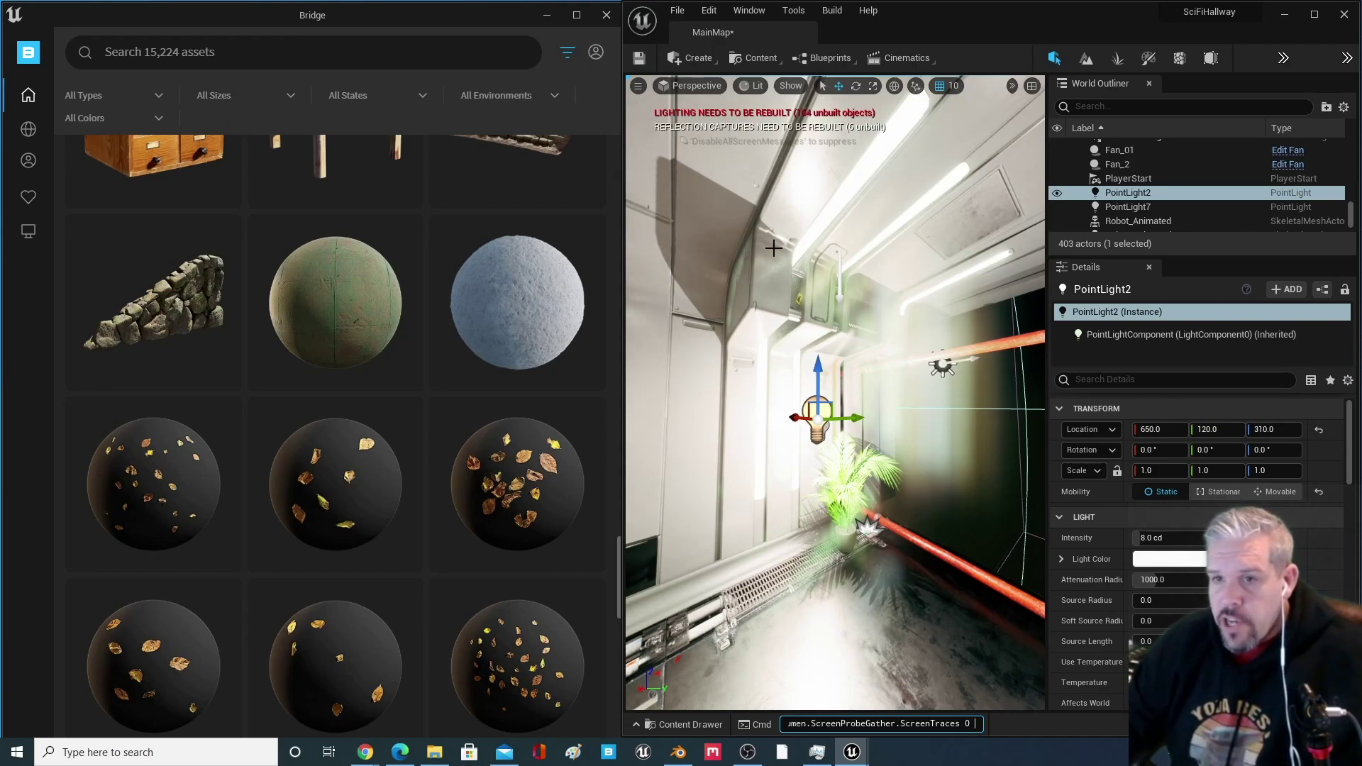
key("Return")
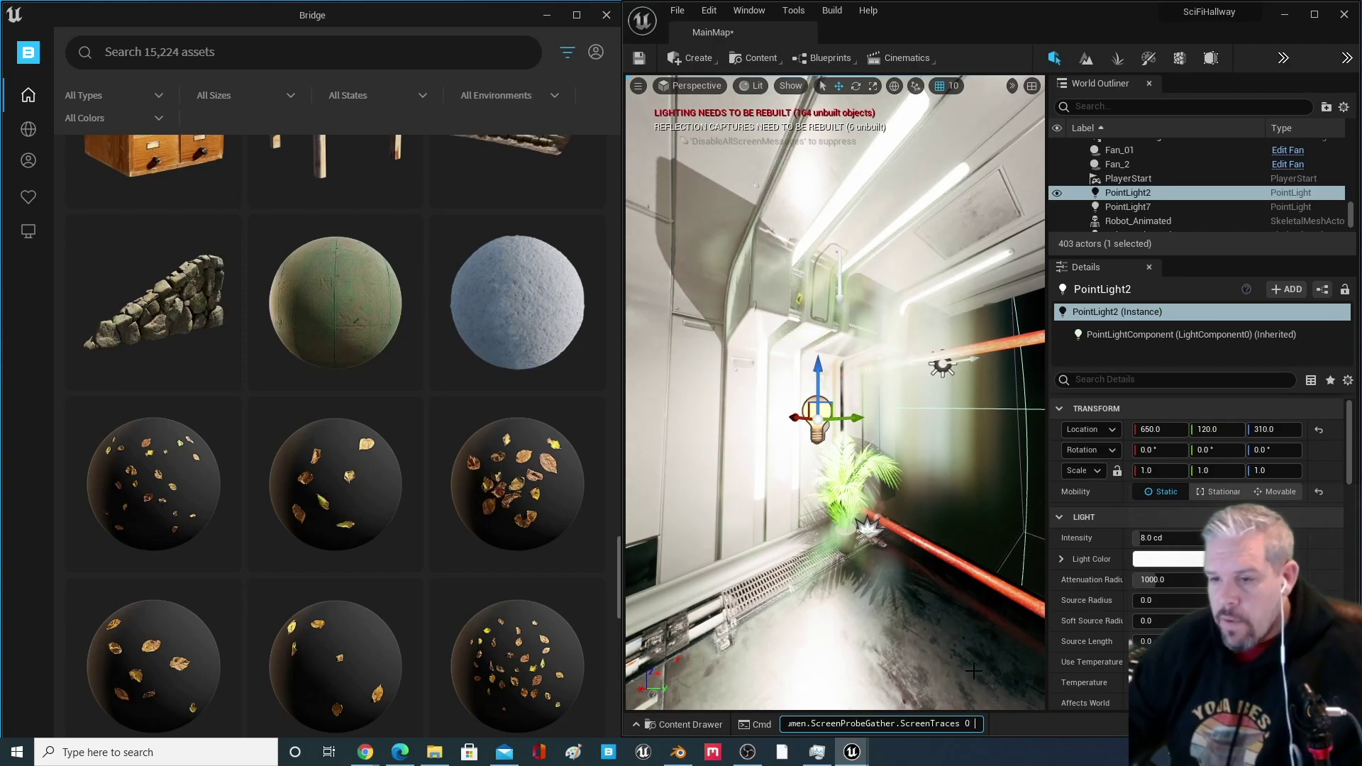
key("BackSpace")
type("1")
key("Return")
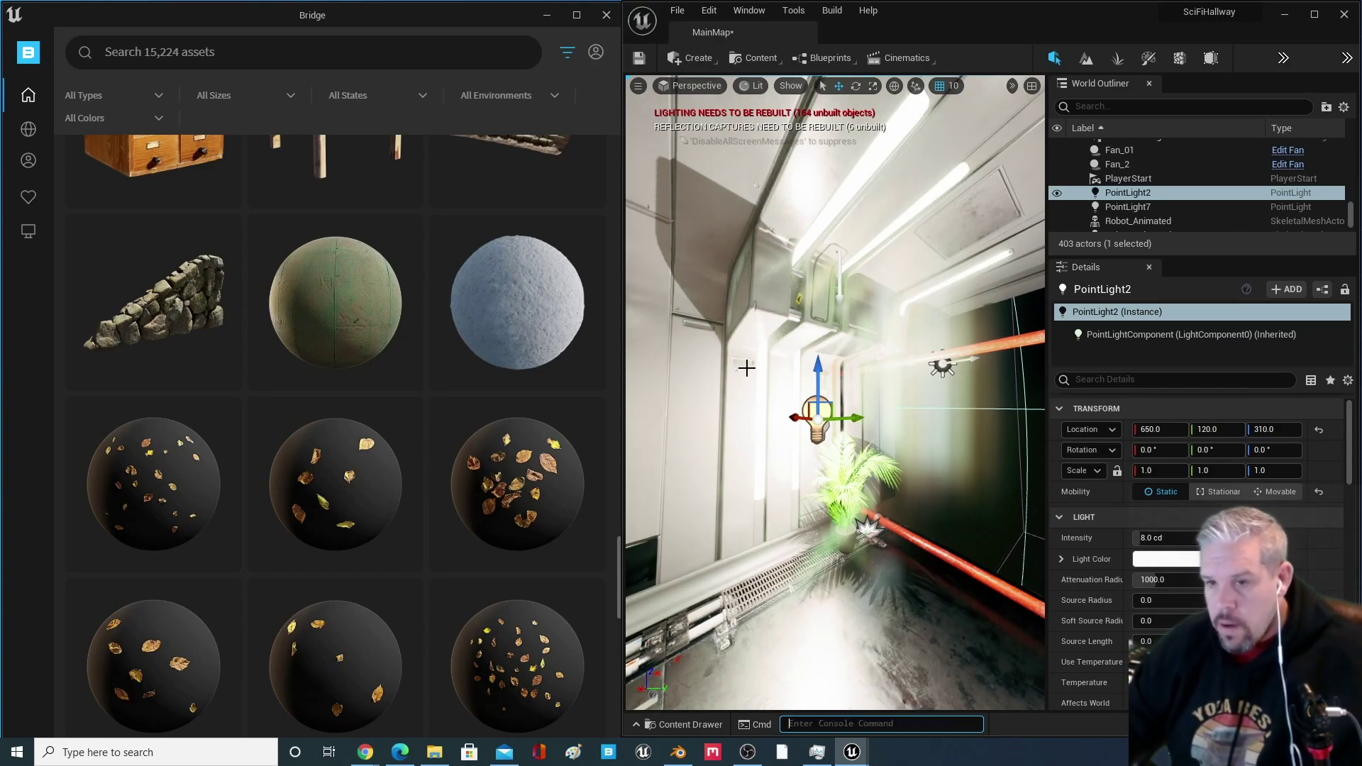
key("Return")
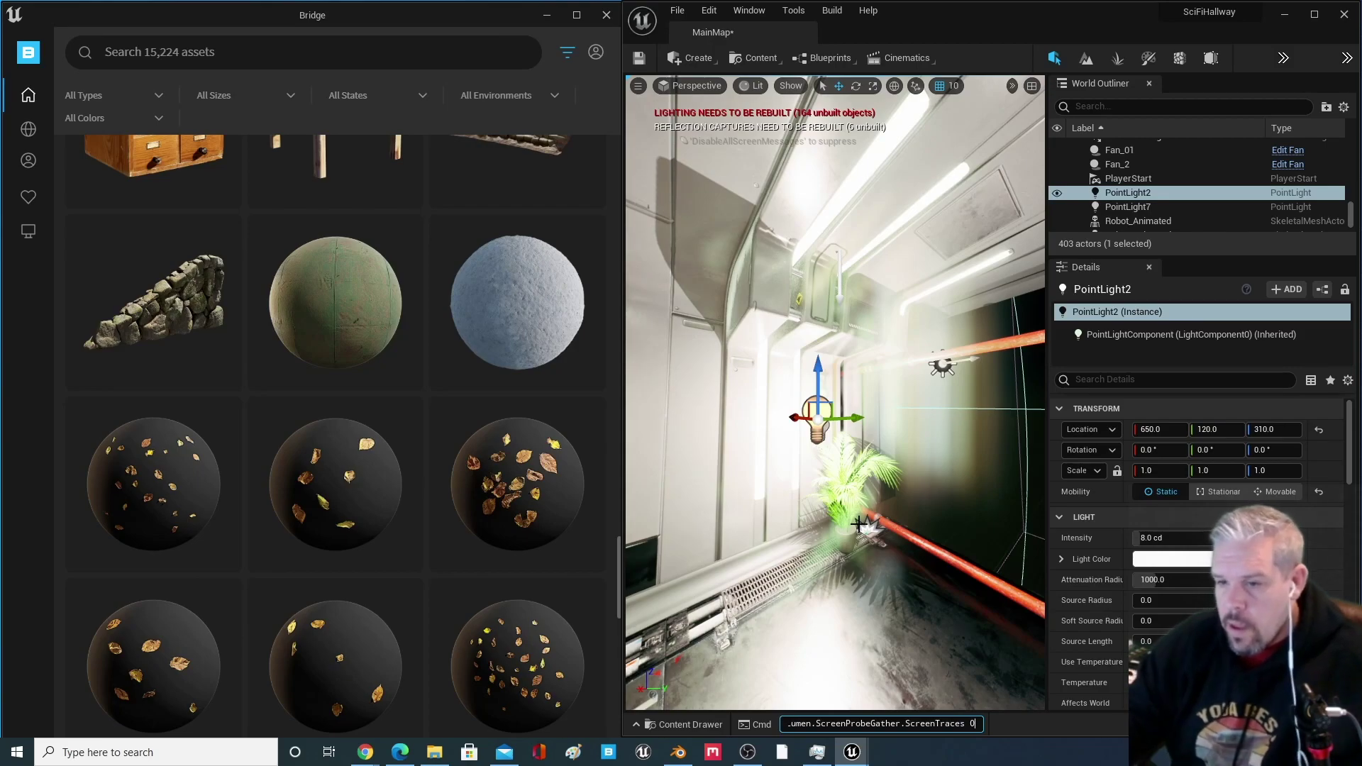
key("Return")
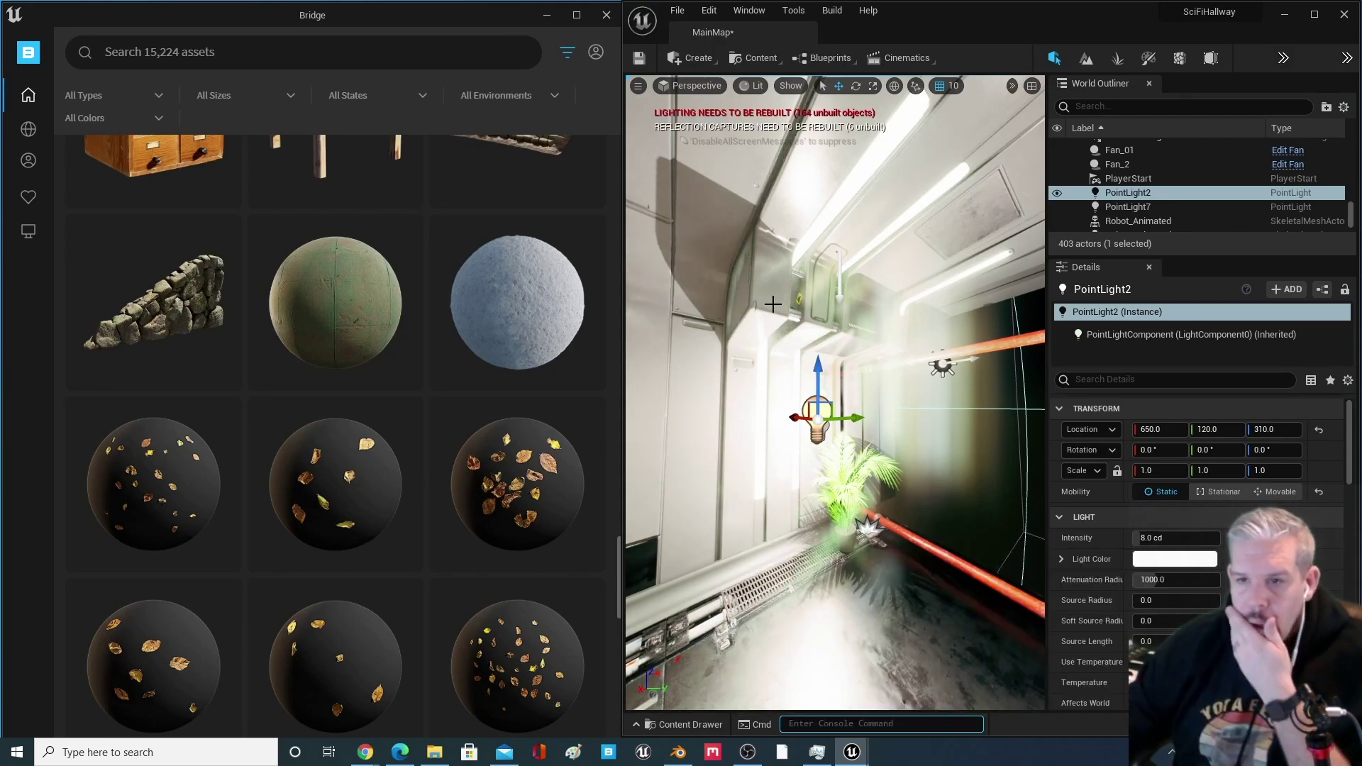
Move PointLight2 across the hallway to about X 690, Y -110 to relight the walls and floor
right_click_drag(781, 284, 915, 350)
left_click_drag(861, 323, 865, 344)
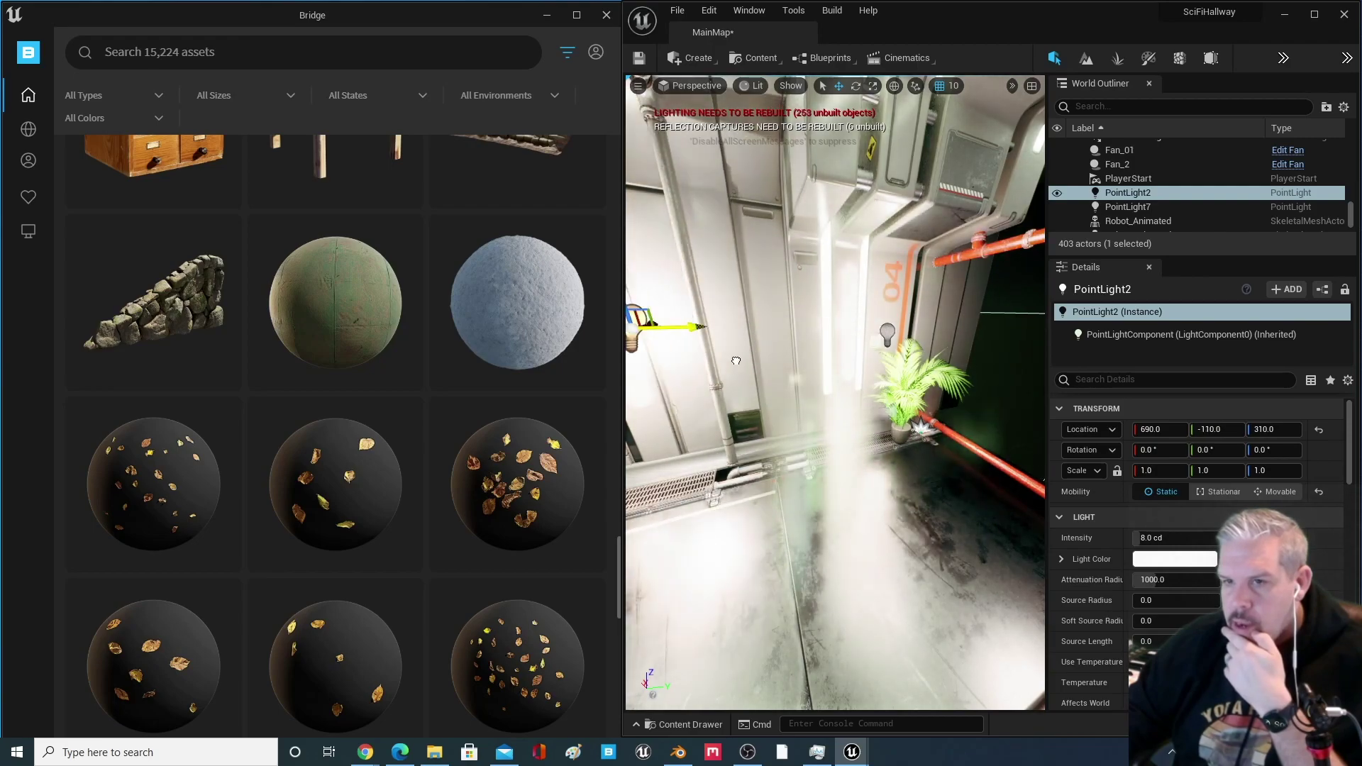
right_click_drag(865, 344, 624, 432)
key("s")
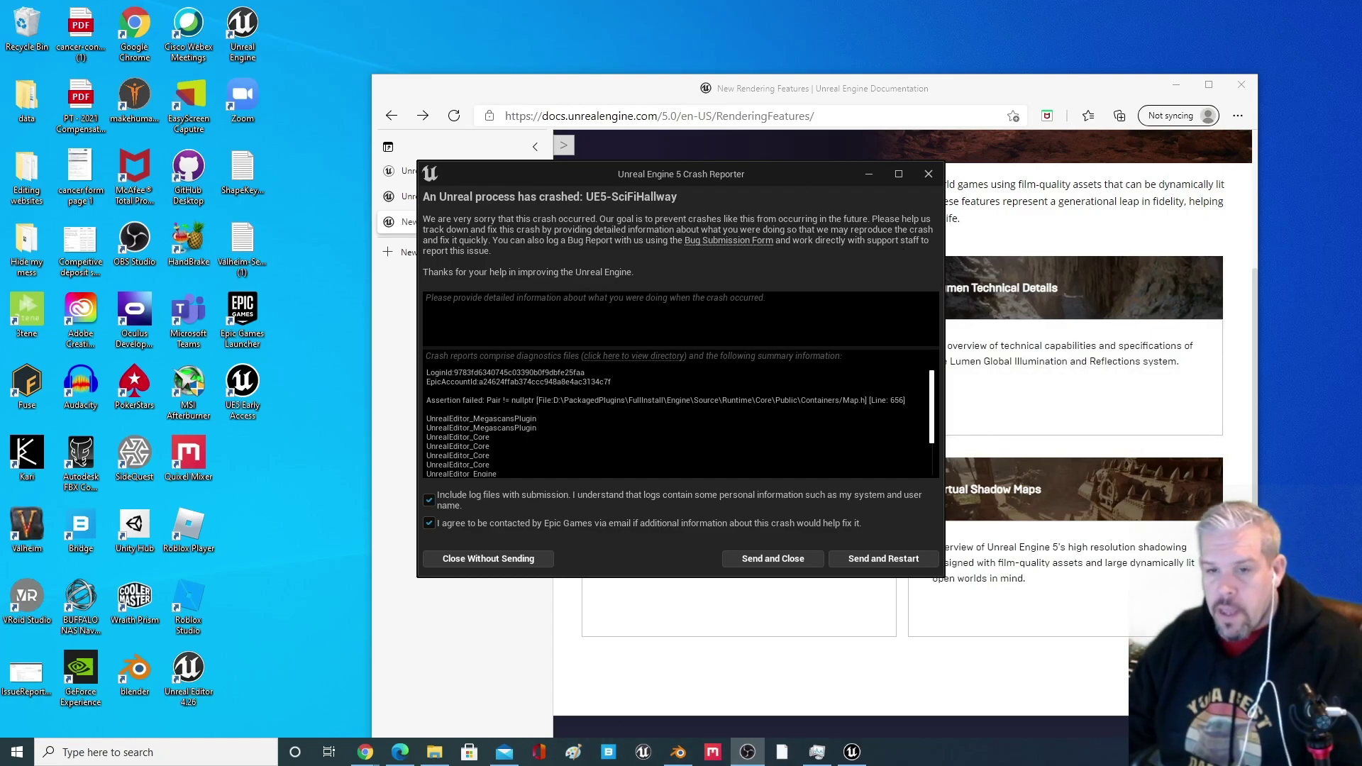
Look over the UE5-SciFiHallway crash report, send it and close the reporter
scroll(677, 422, "down", 5)
scroll(883, 468, "up", 5)
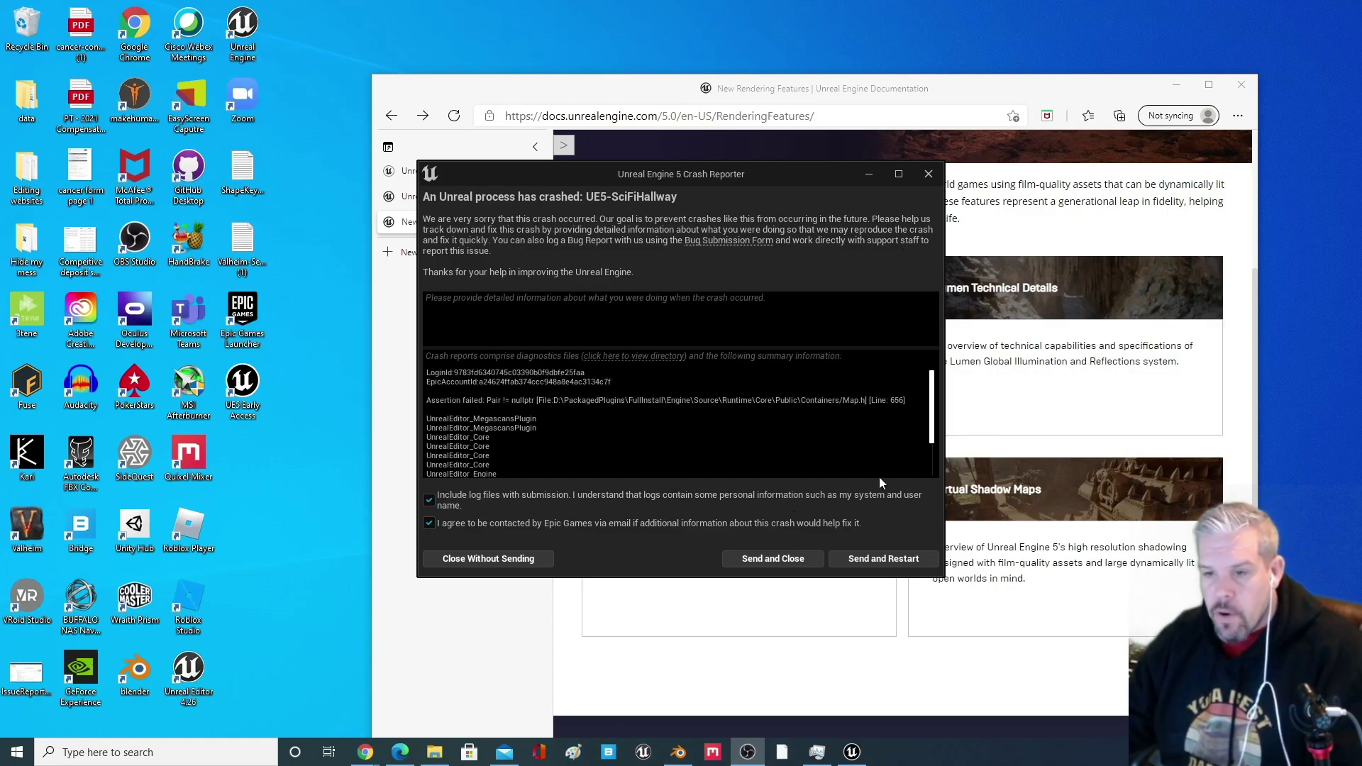
left_click(775, 559)
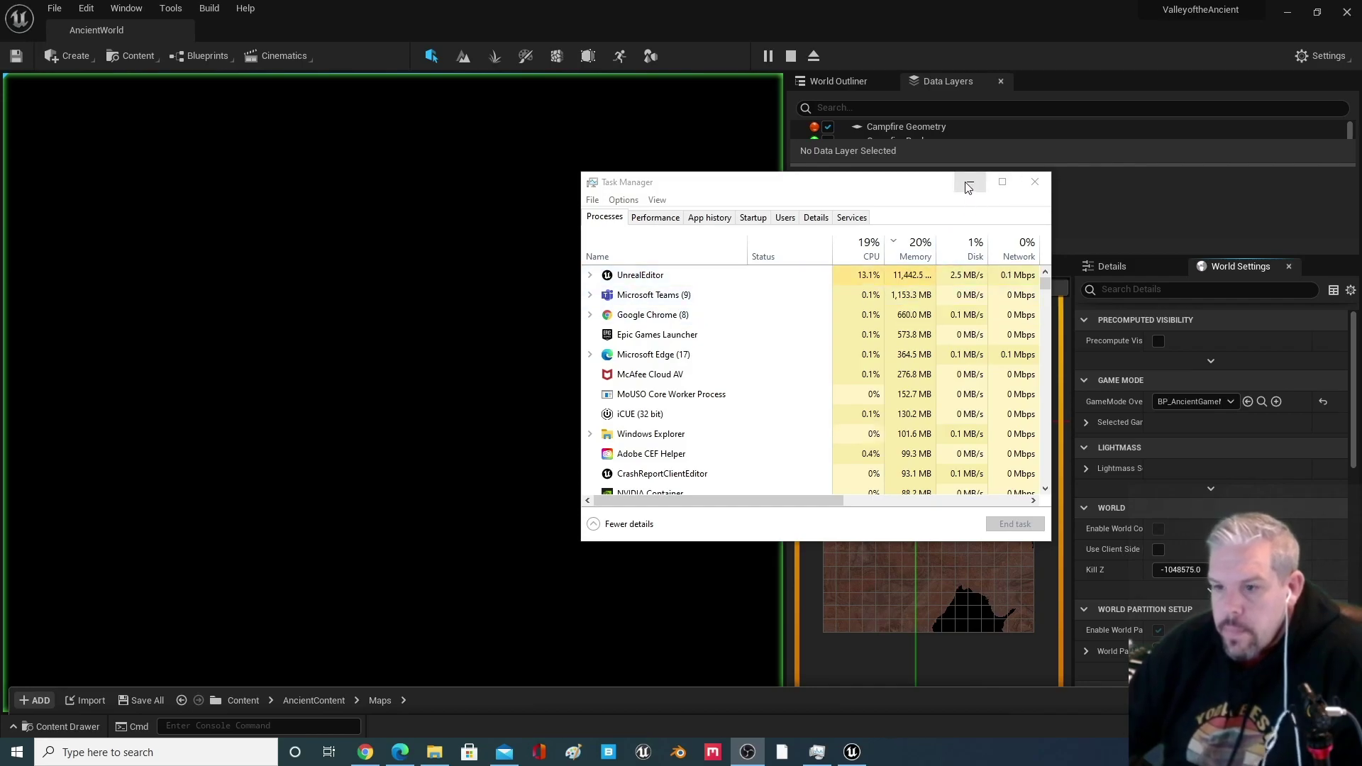
Minimize Task Manager, fly over the AncientWorld desert at turbo speed, and restart the play session
left_click(968, 184)
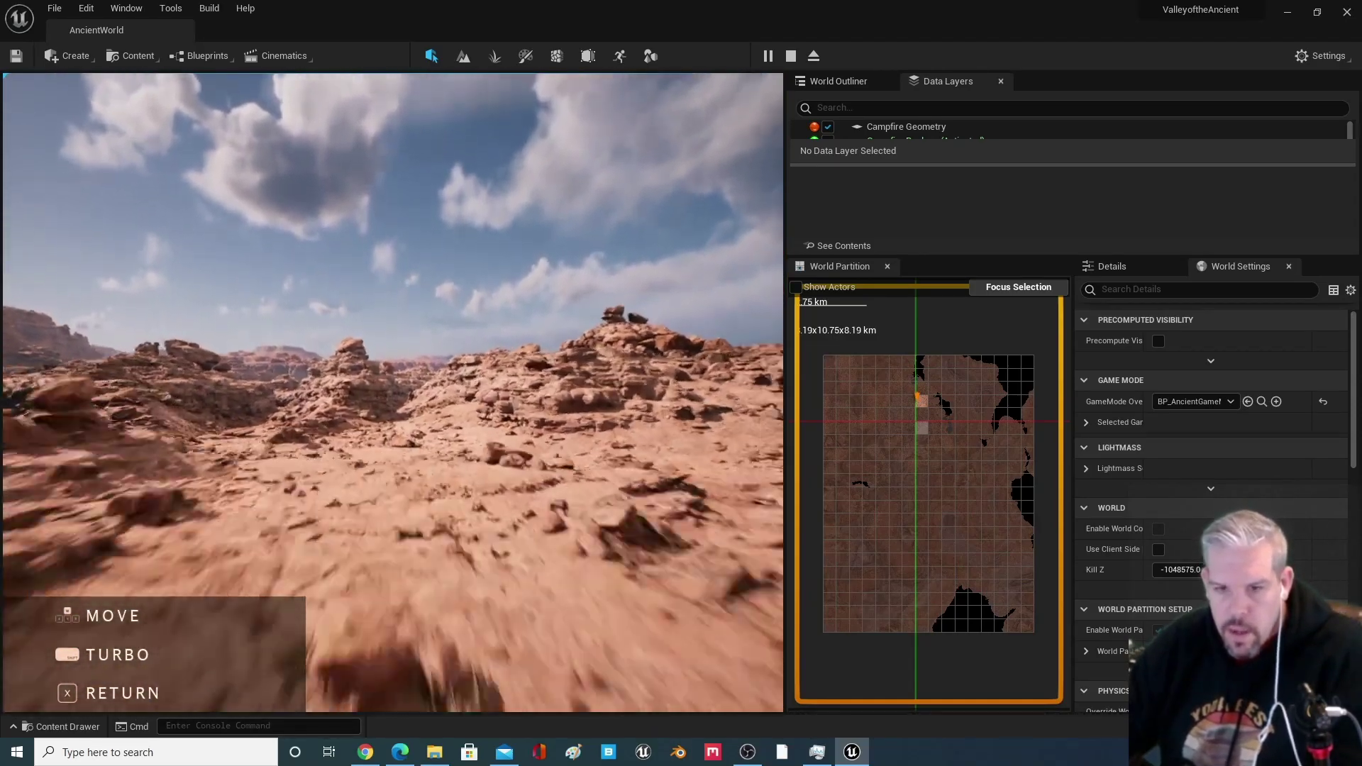
key("shift+w")
key("shift+w")
key("shift+w")
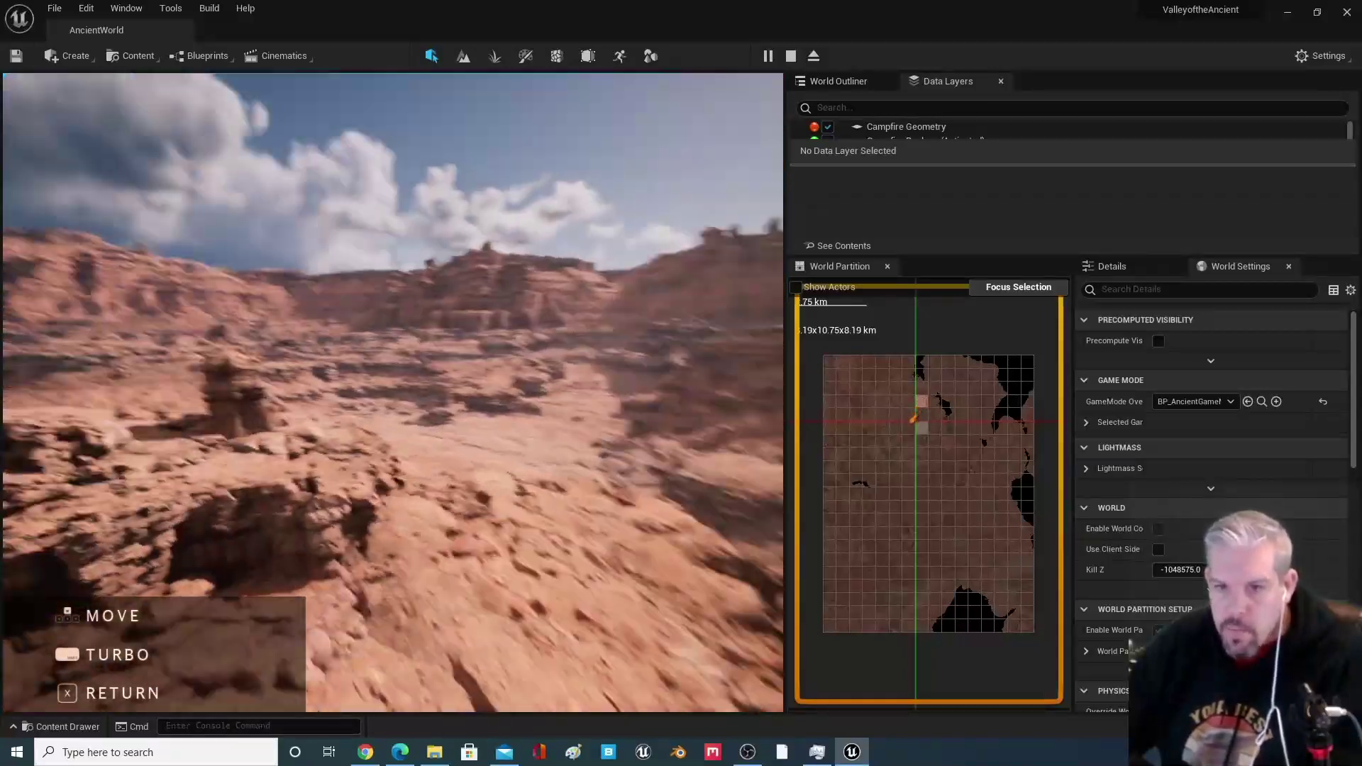
key("Escape")
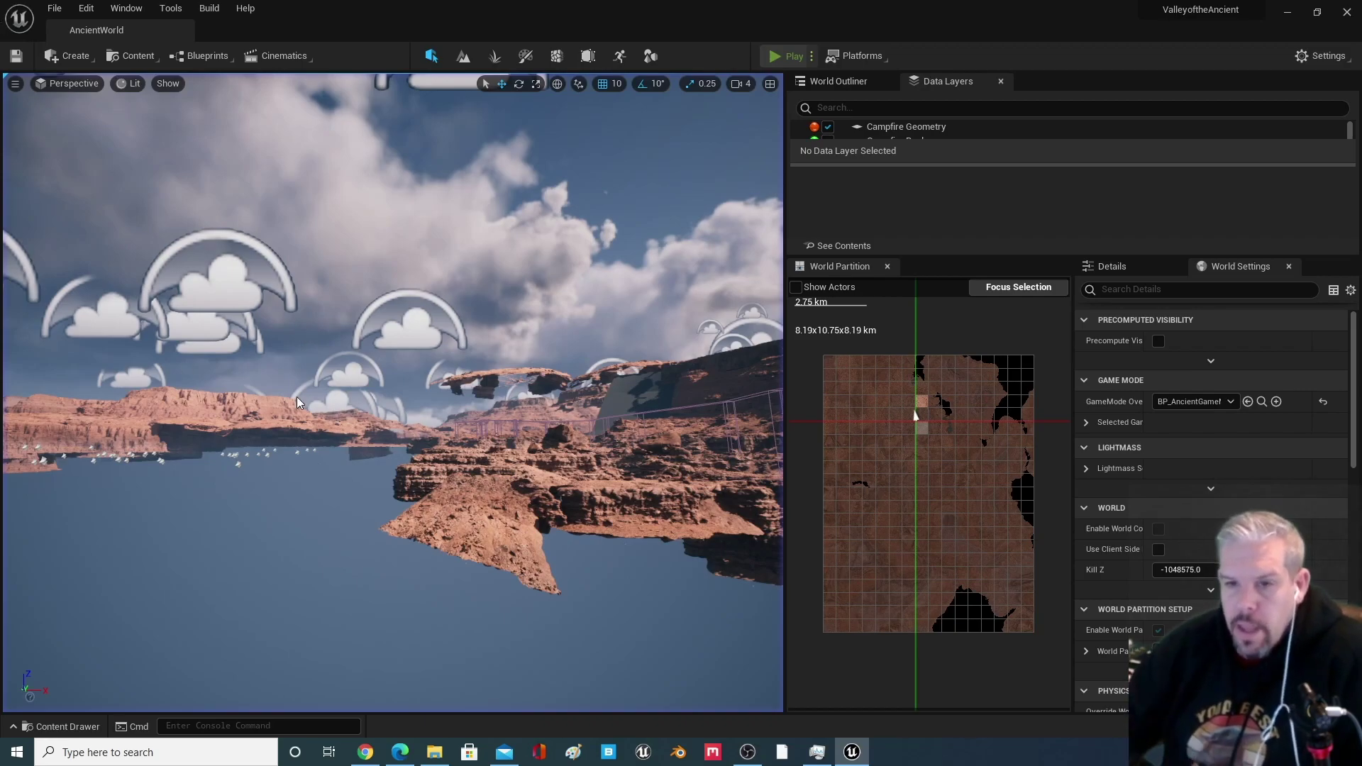
key("alt+p")
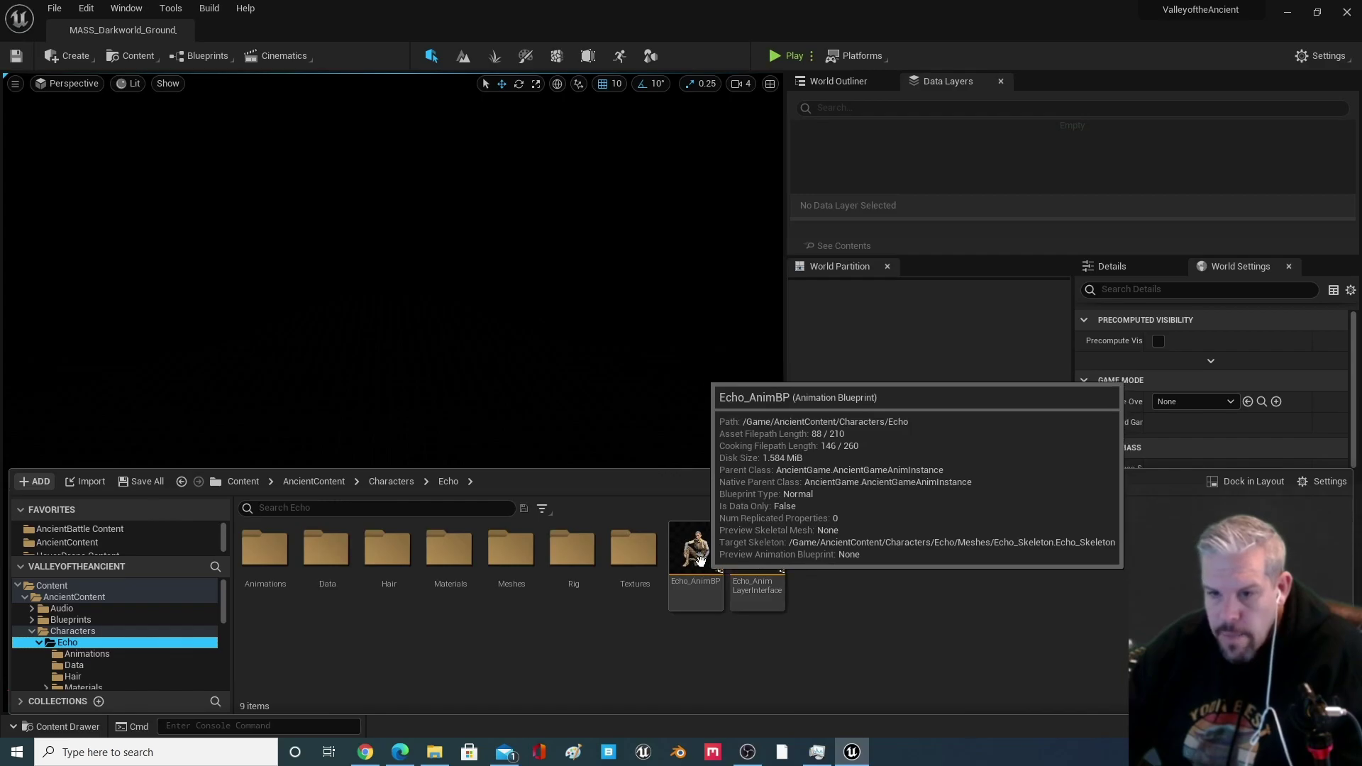
Open the Echo_AnimBP animation blueprint, view its Update Character Rotation graph, and switch to the Echo skeleton
double_click(700, 561)
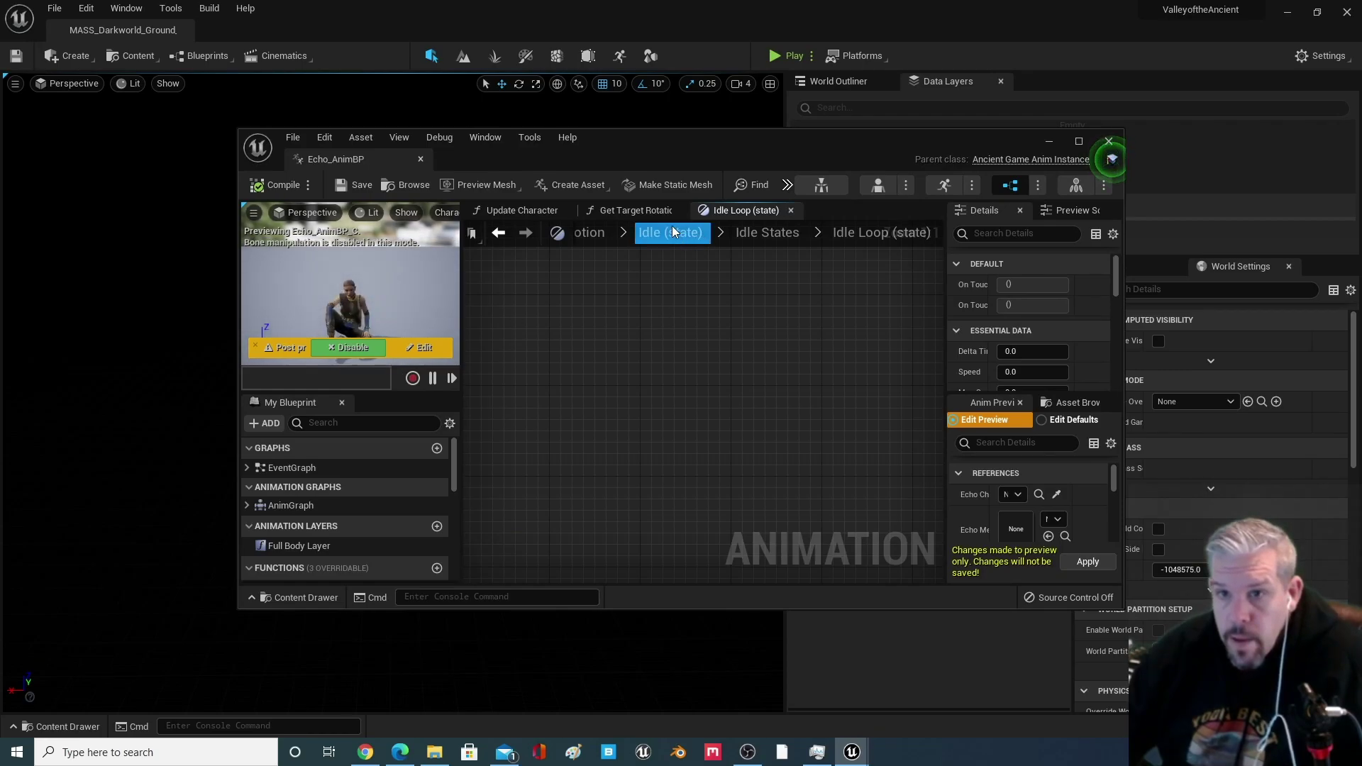
scroll(596, 388, "down", 7)
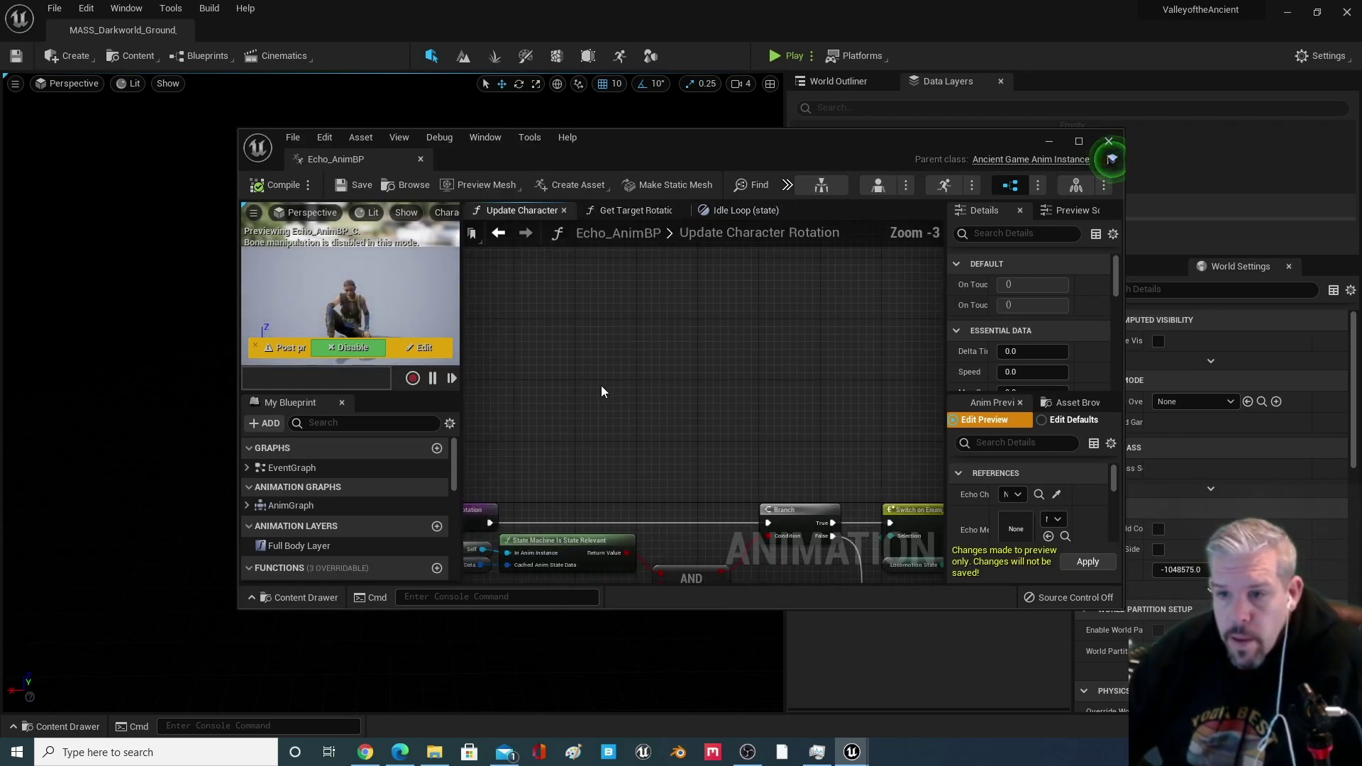
left_click(352, 306)
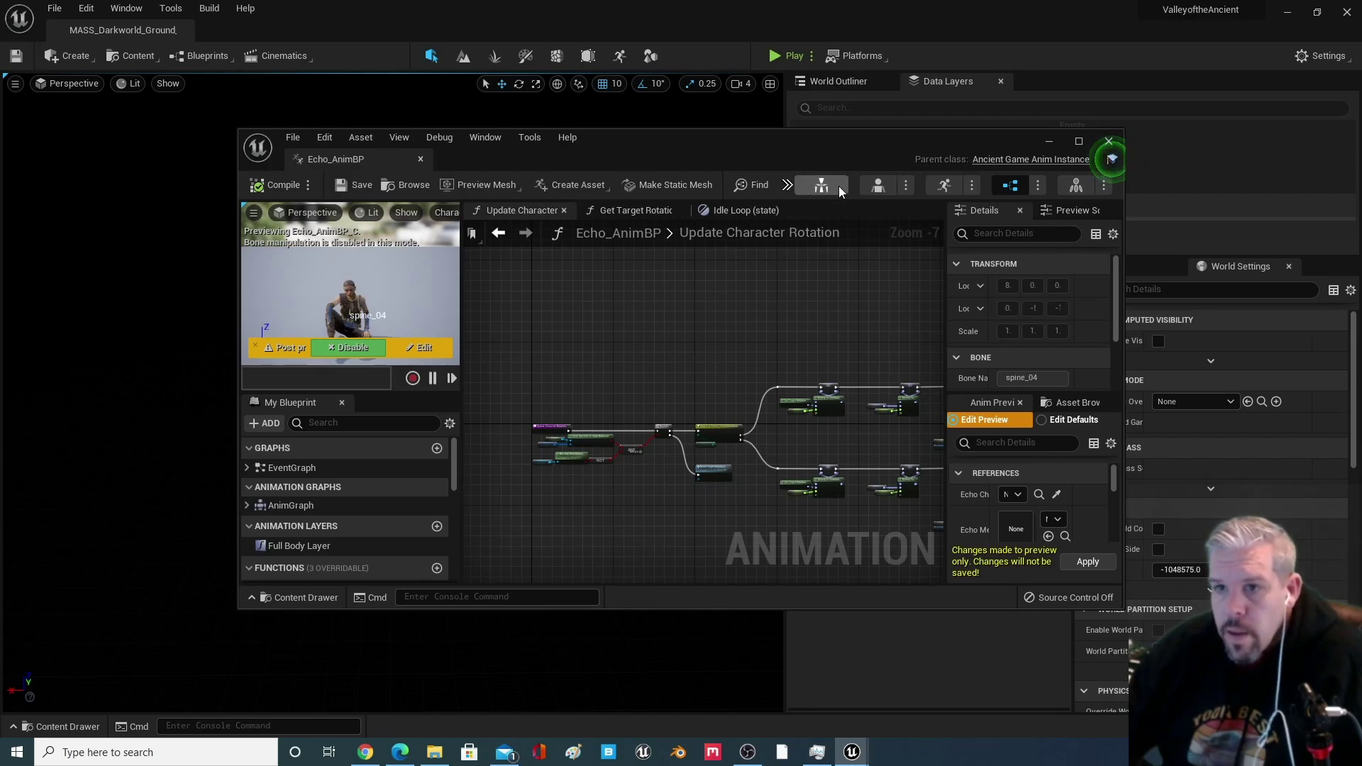
left_click(878, 186)
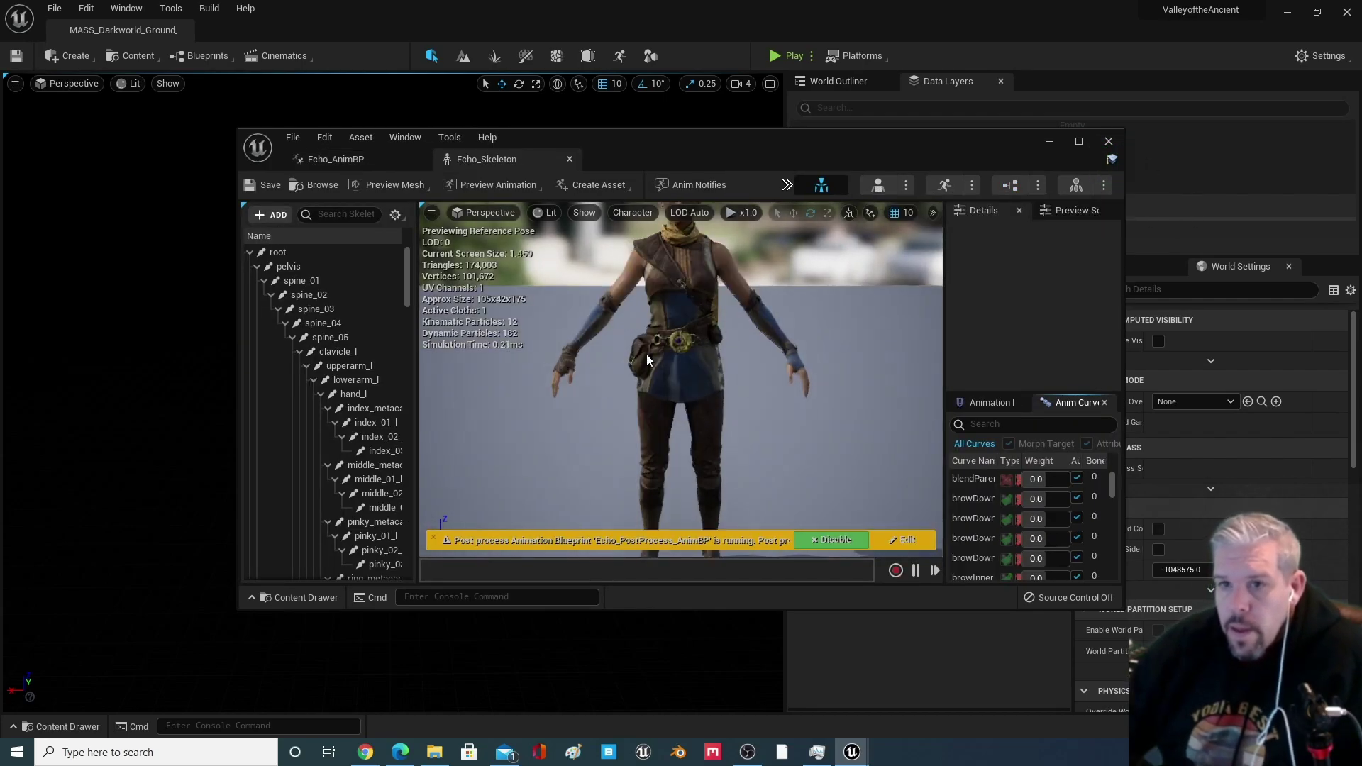
Select the spine_02 bone, display the full bone hierarchy on the Echo character, and inspect the skeleton
left_click(704, 344)
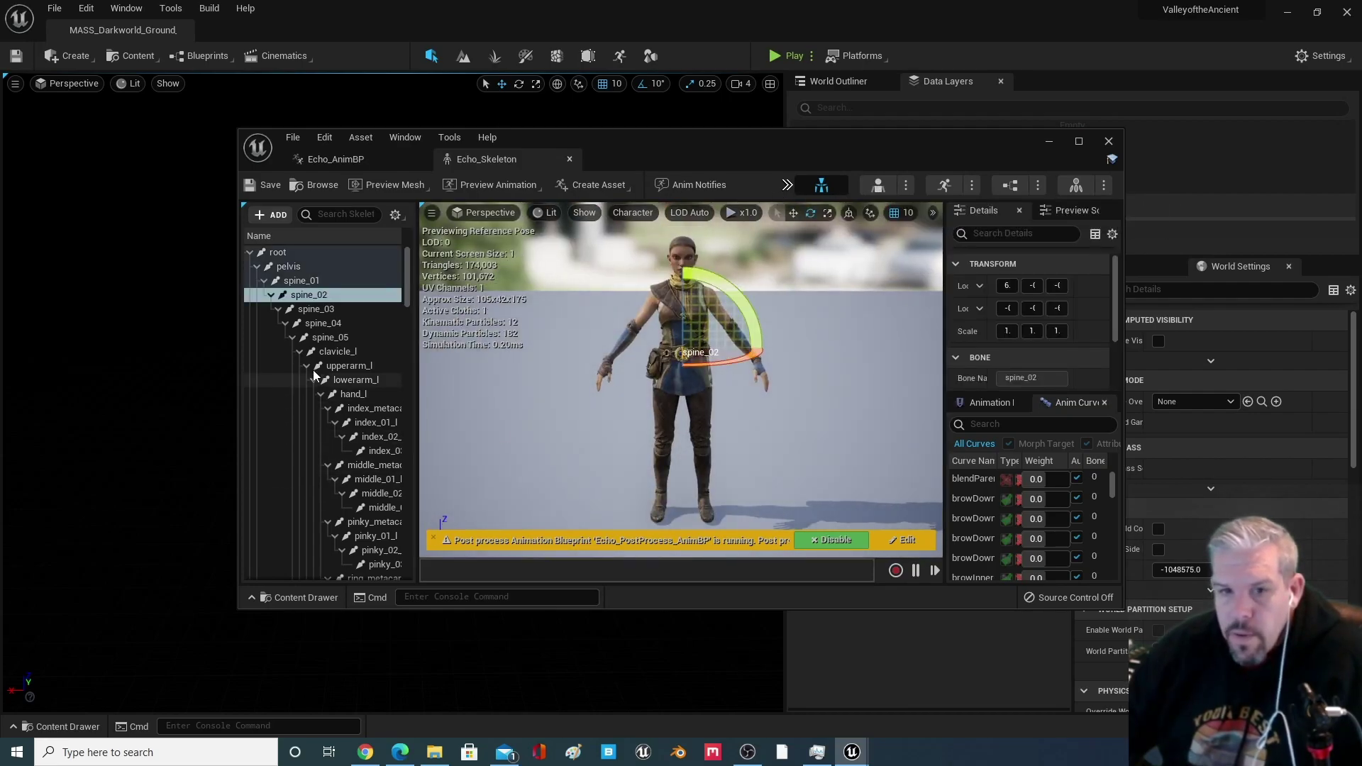
left_click(633, 214)
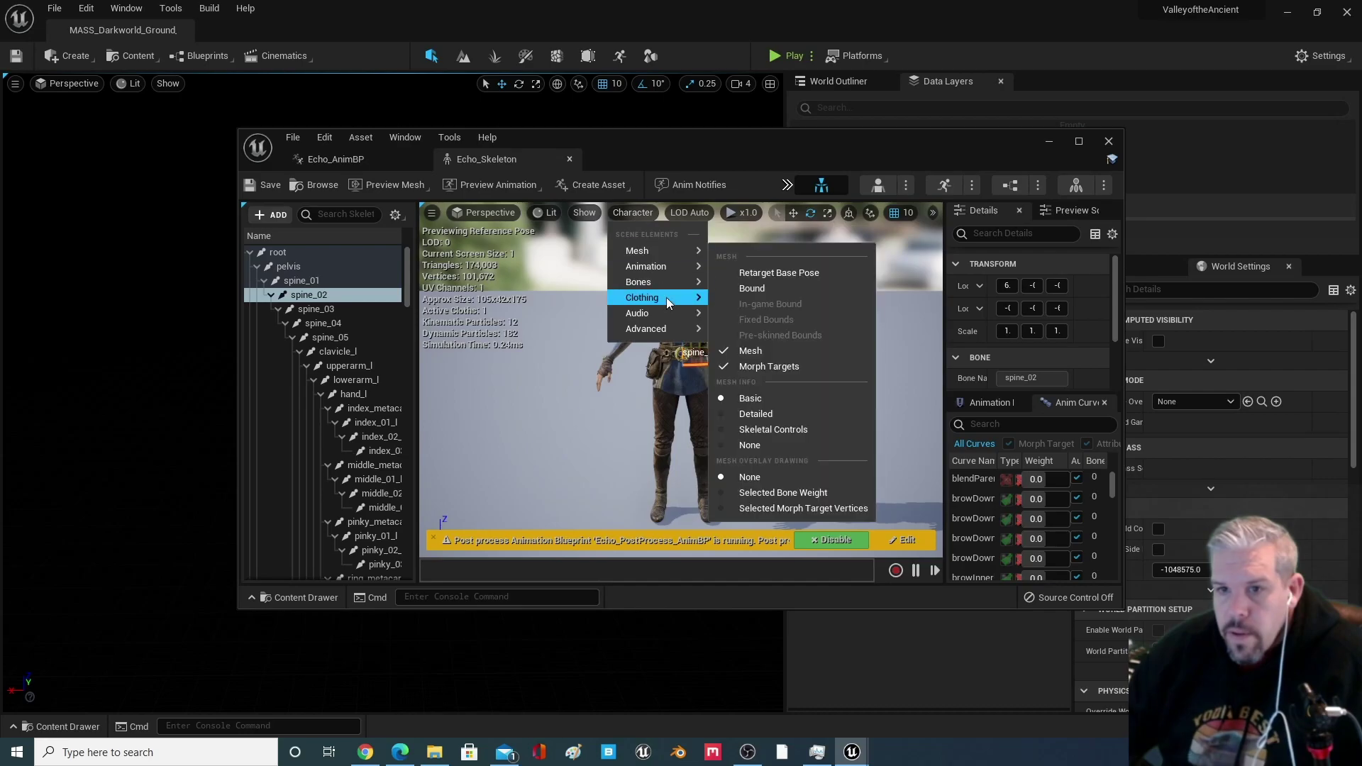
mouse_move(667, 282)
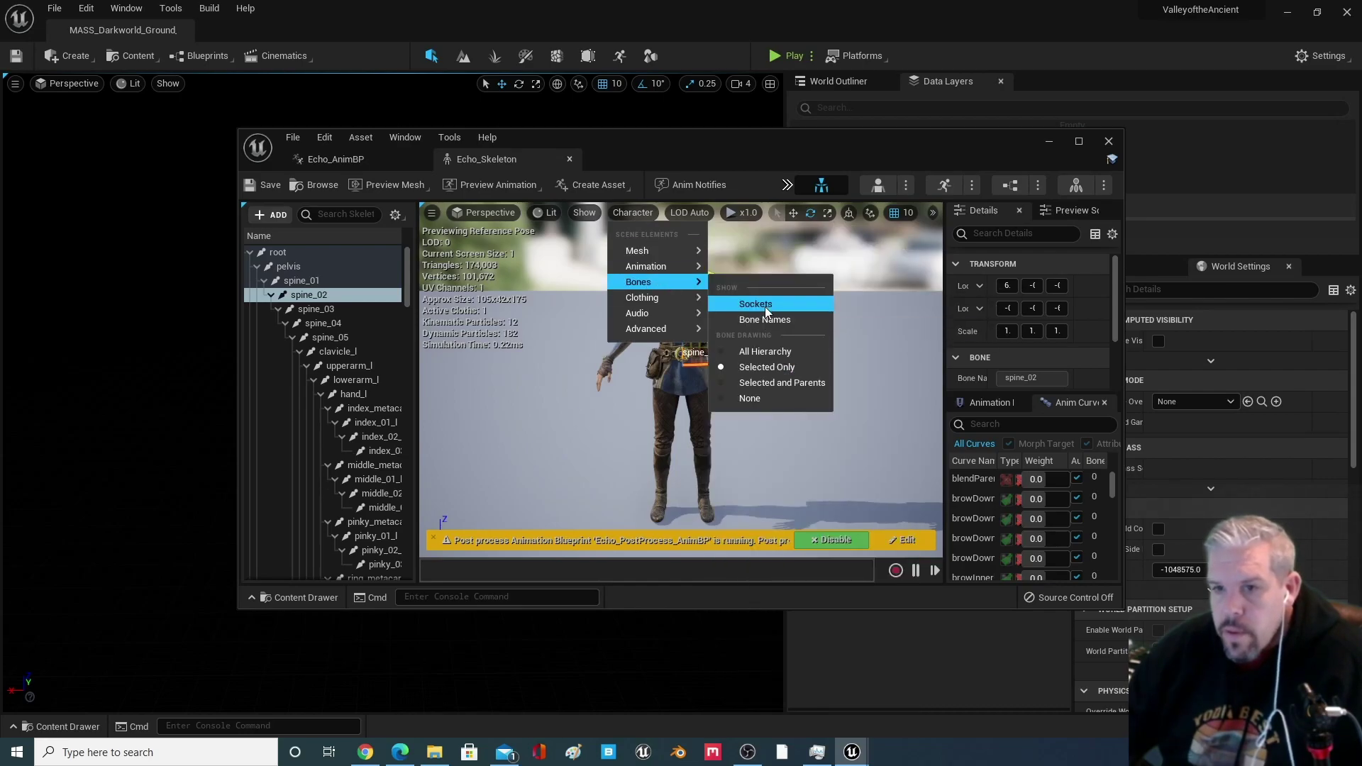
left_click(769, 351)
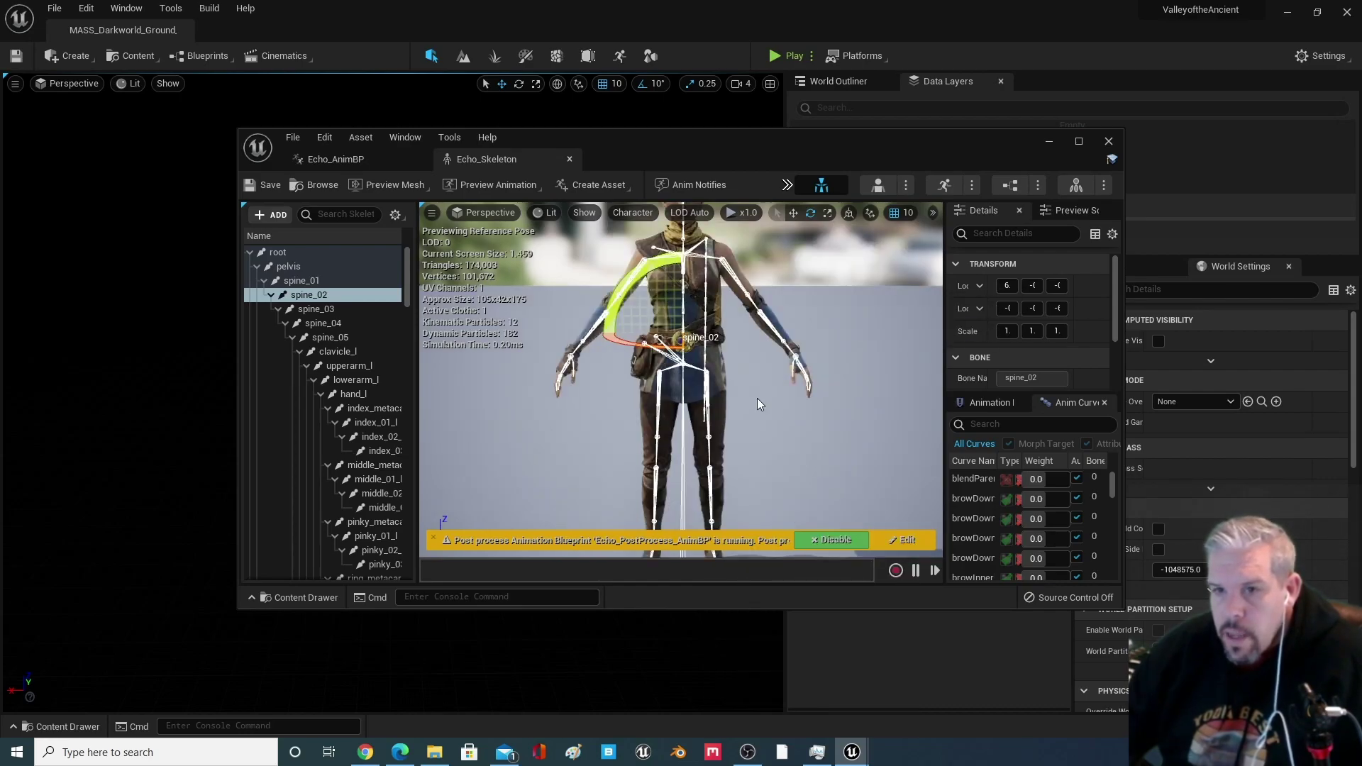
scroll(687, 373, "up", 5)
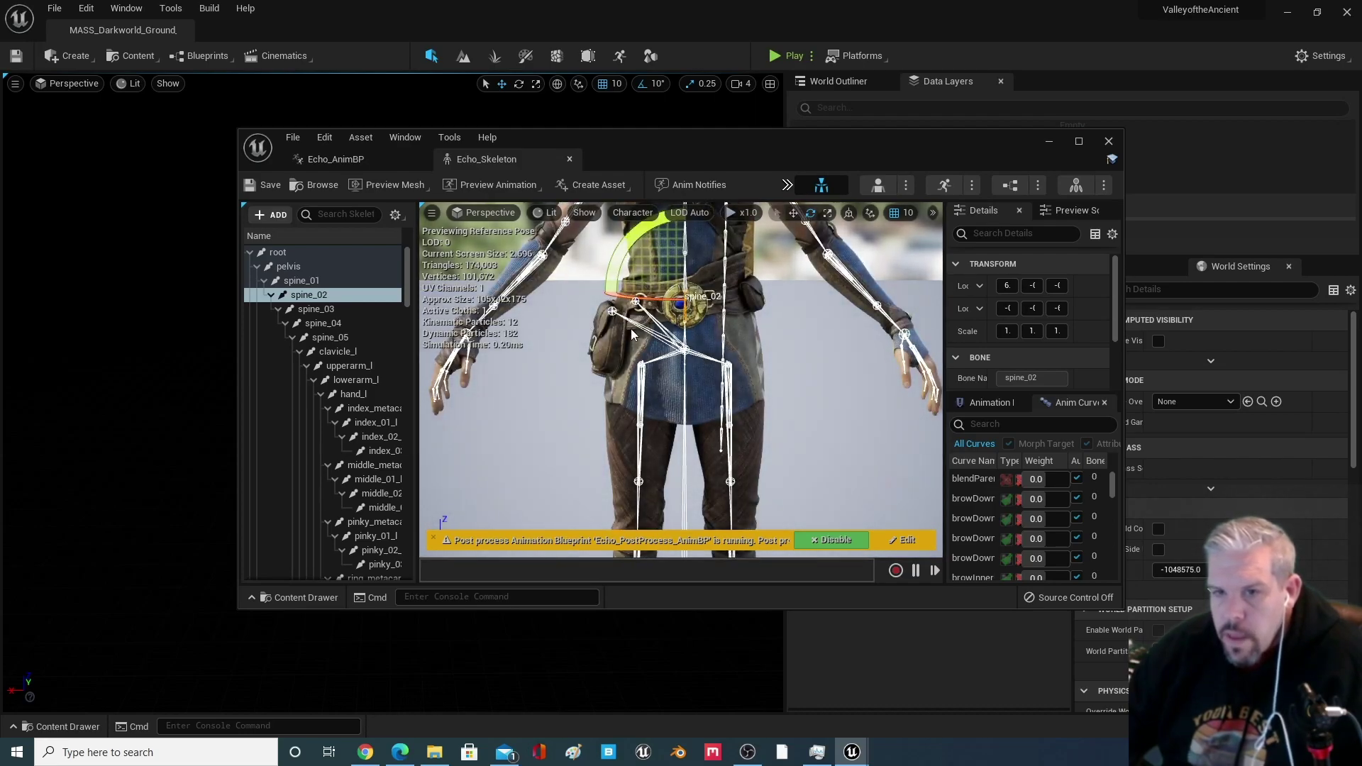
scroll(603, 341, "down", 4)
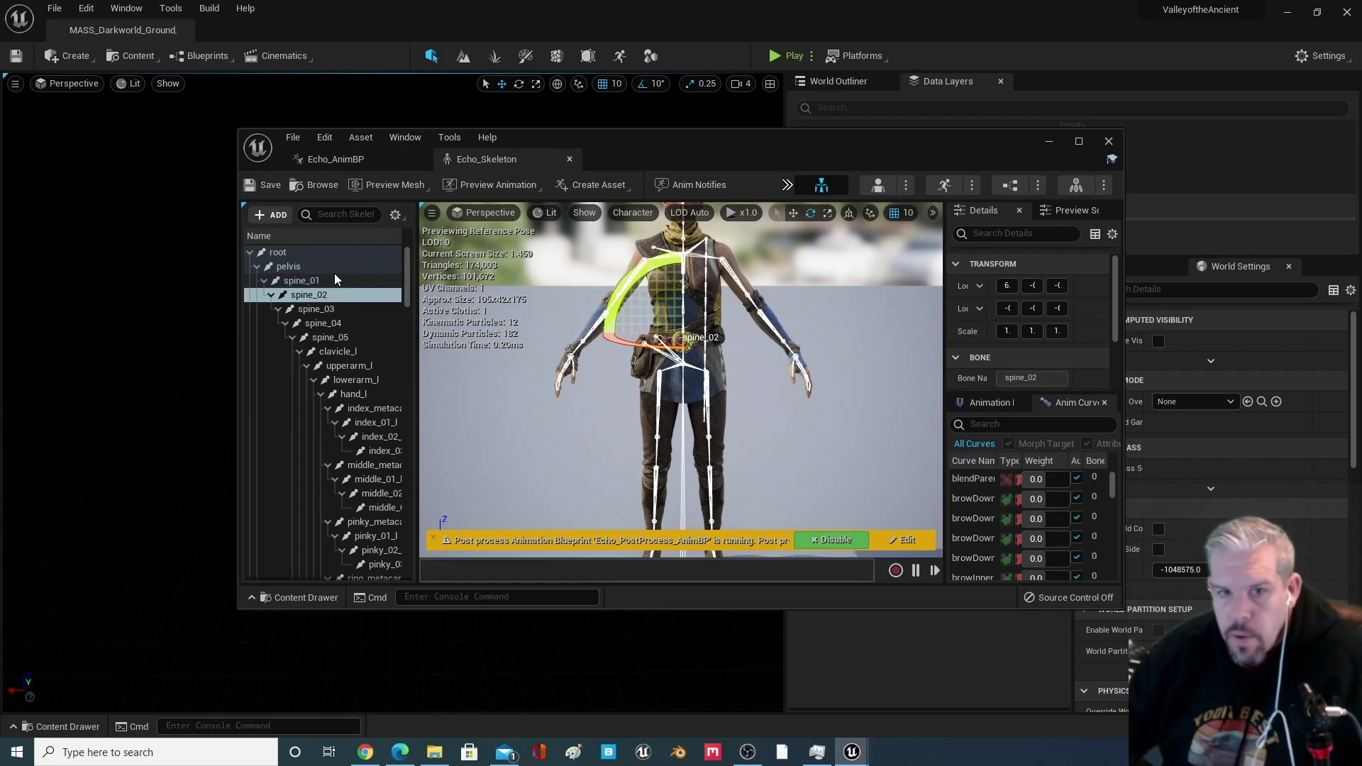
scroll(326, 340, "down", 4)
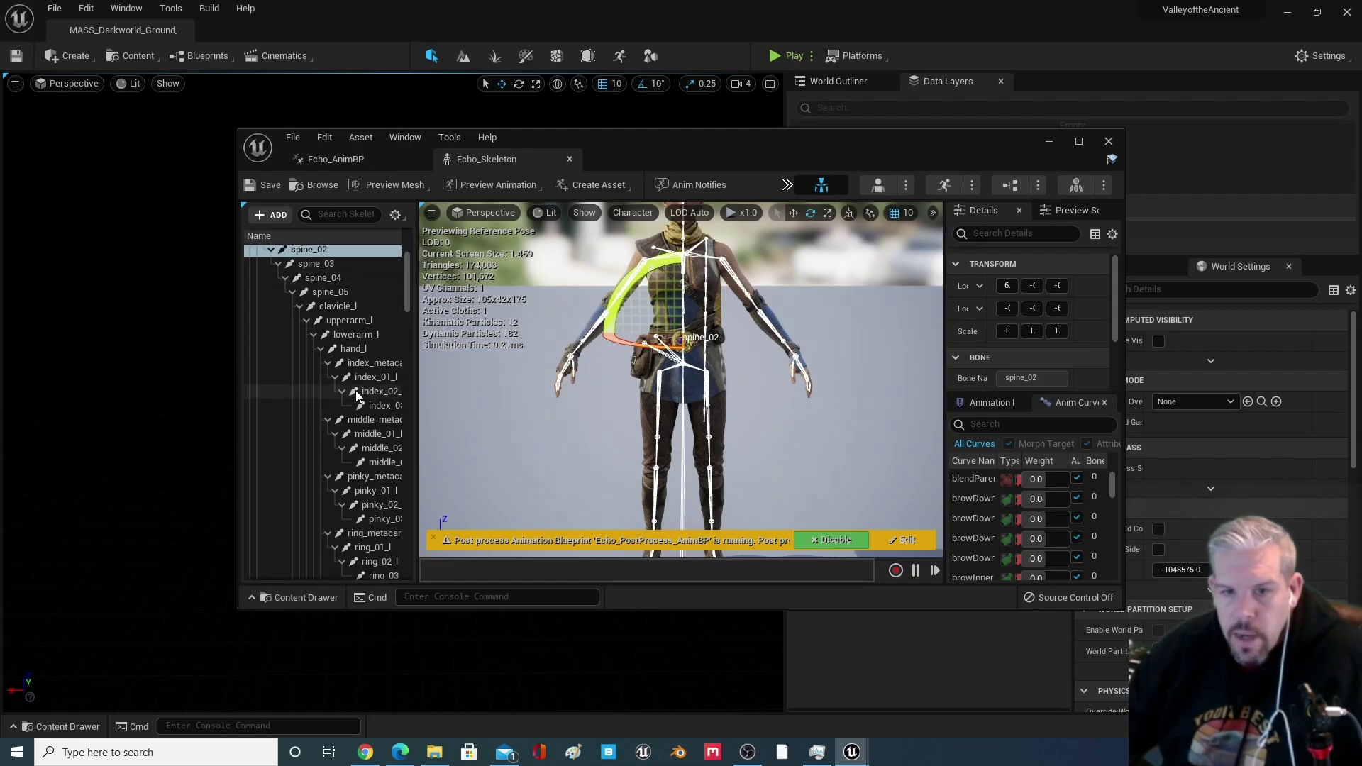
Open the sfx_amb_crows_caw_nl_meta asset from the AncientContent/Audio/MetaSounds folder
left_click(60, 726)
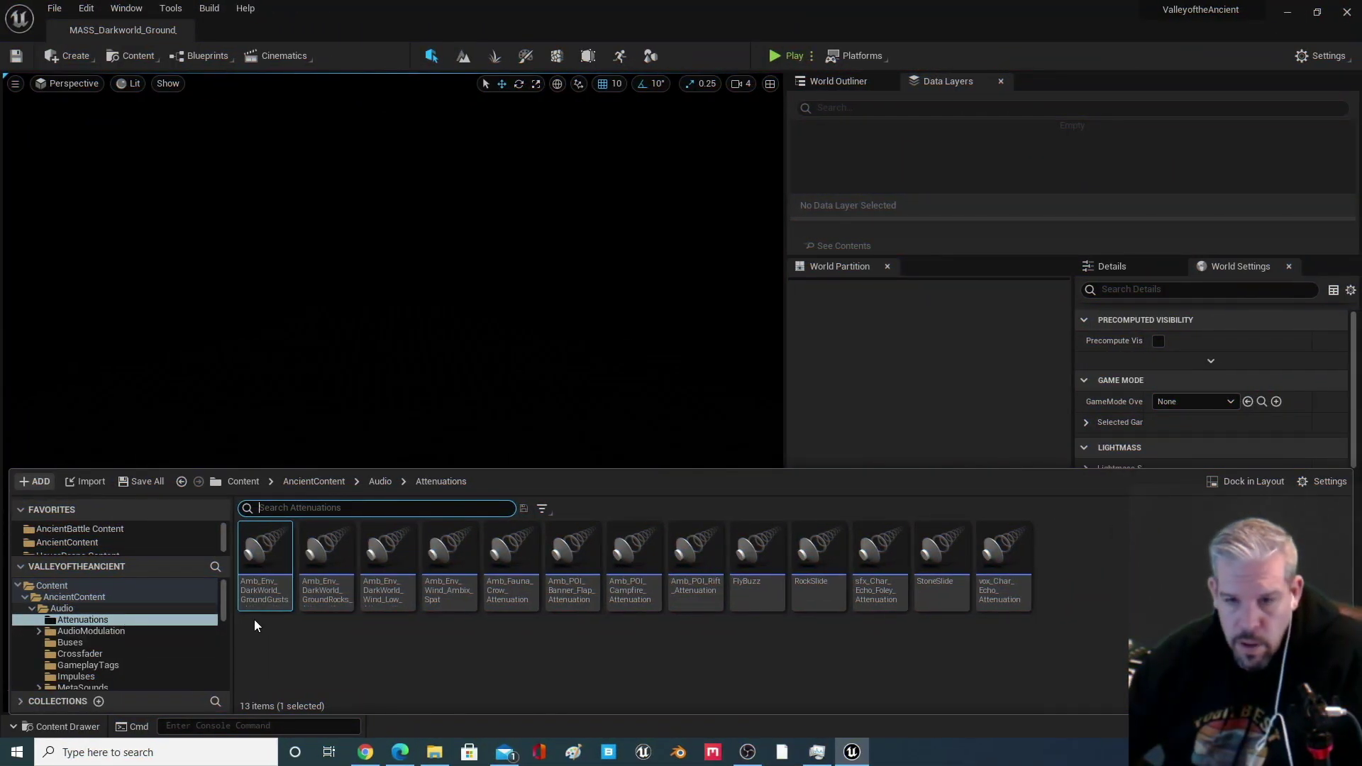
left_click(142, 609)
scroll(137, 613, "down", 1)
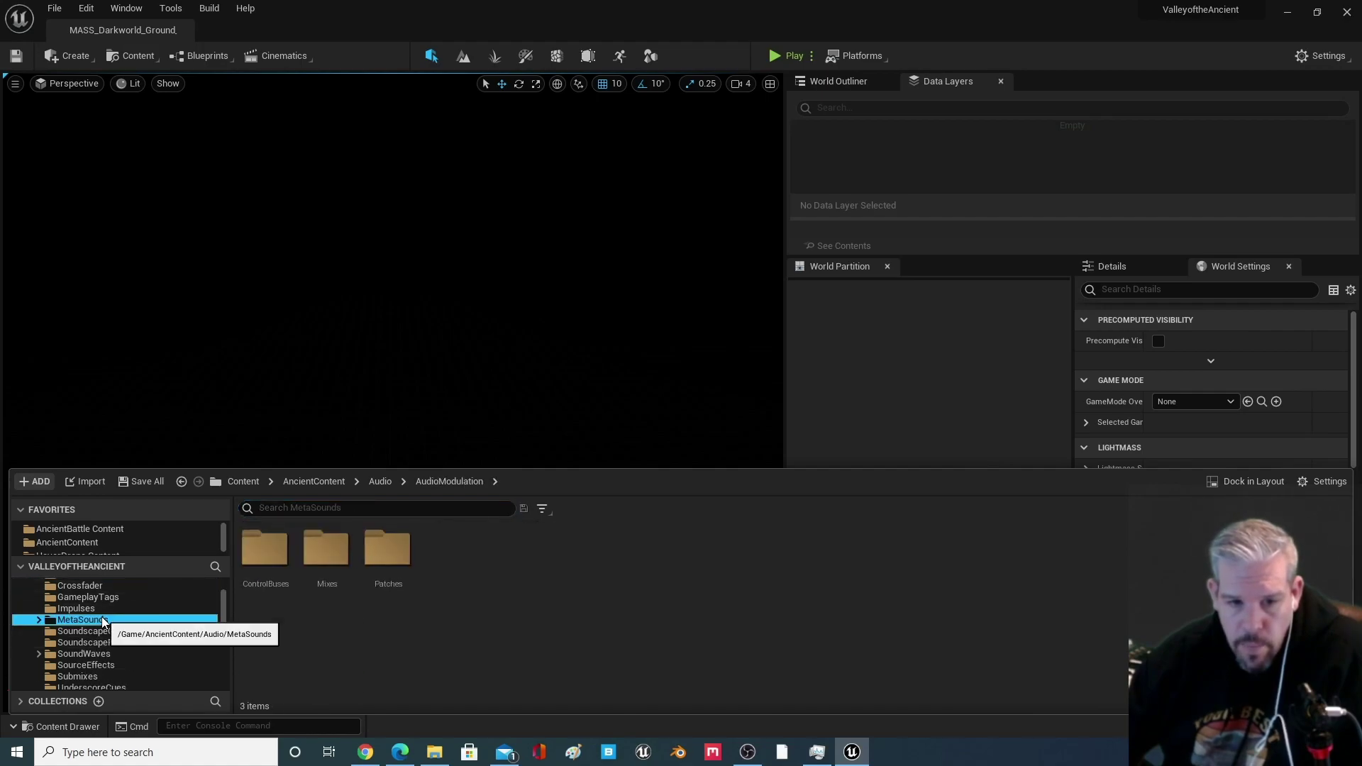
double_click(128, 642)
scroll(128, 642, "down", 1)
double_click(470, 561)
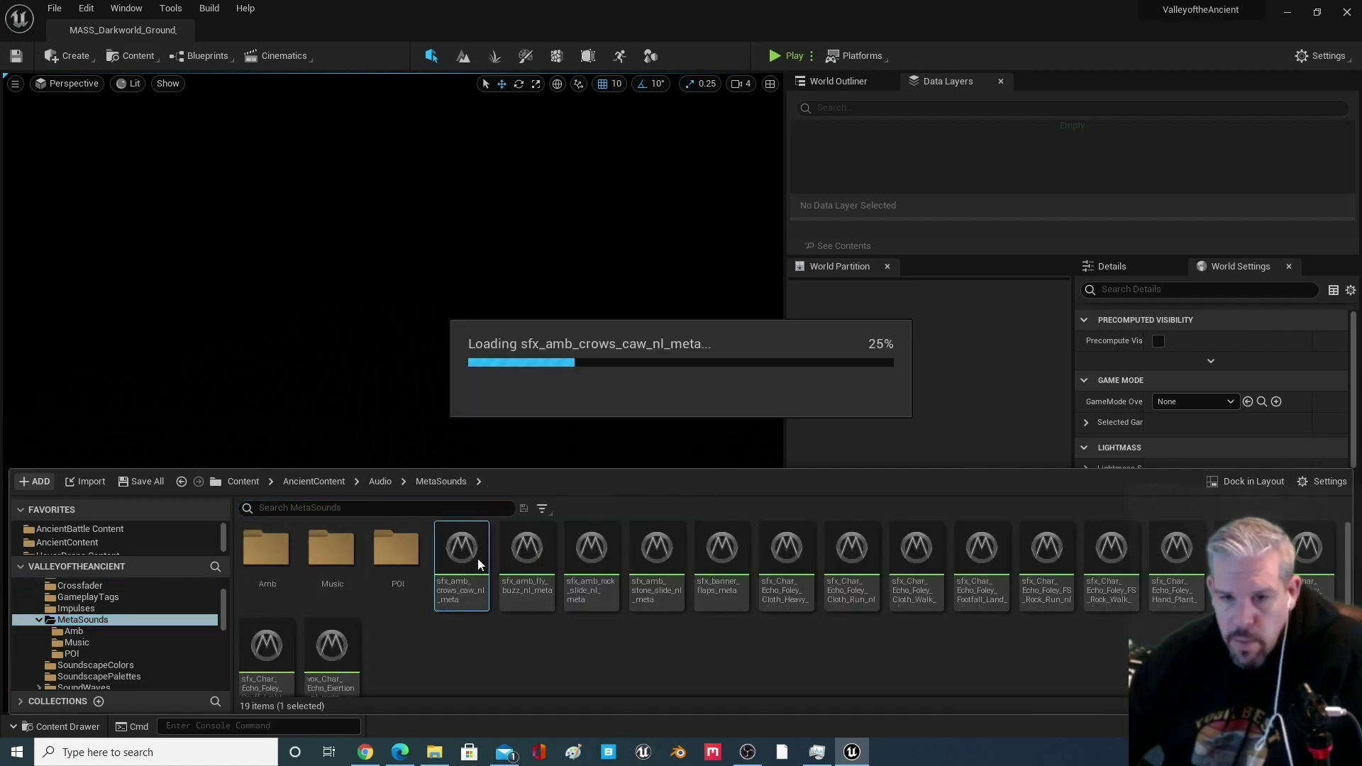
Examine the crow caw MetaSound's node graph in a maximized editor window, and close the editor
scroll(583, 454, "up", 3)
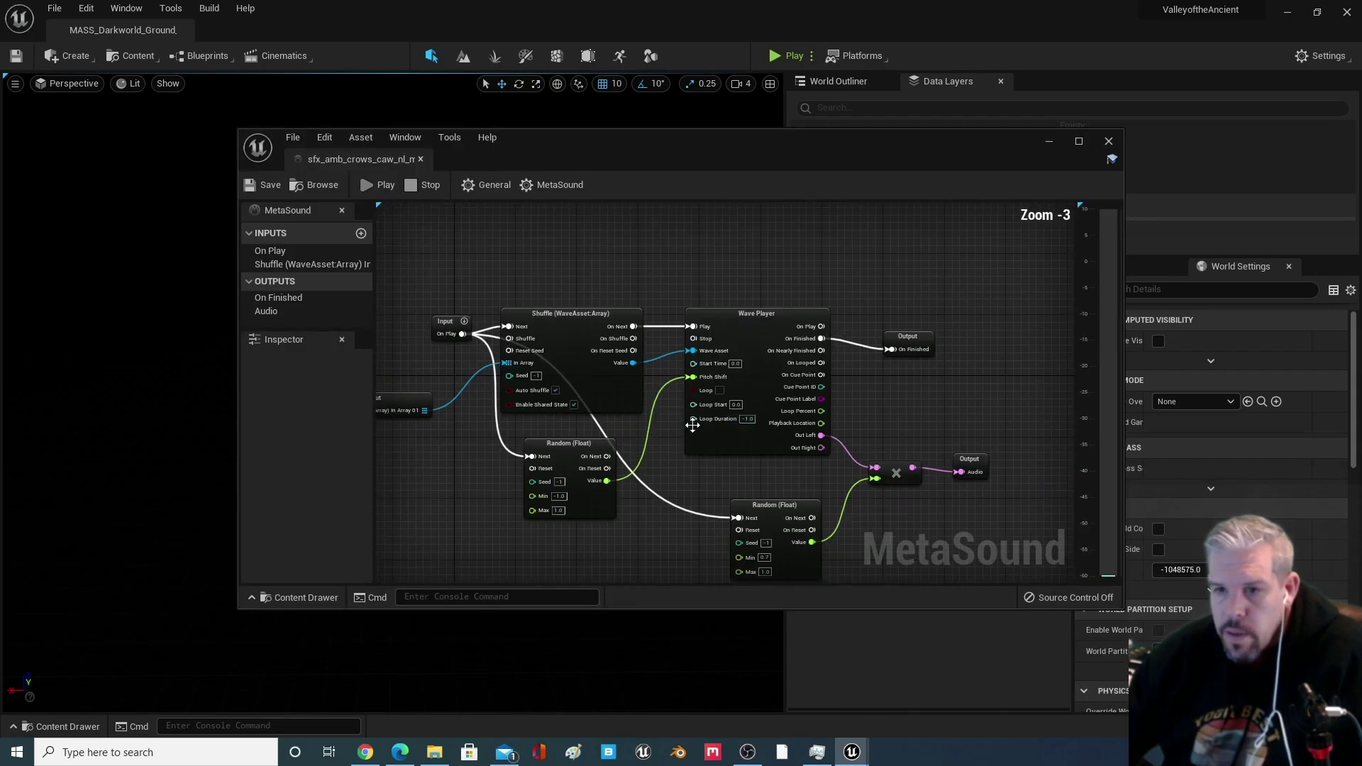
right_click_drag(772, 411, 809, 358)
double_click(721, 159)
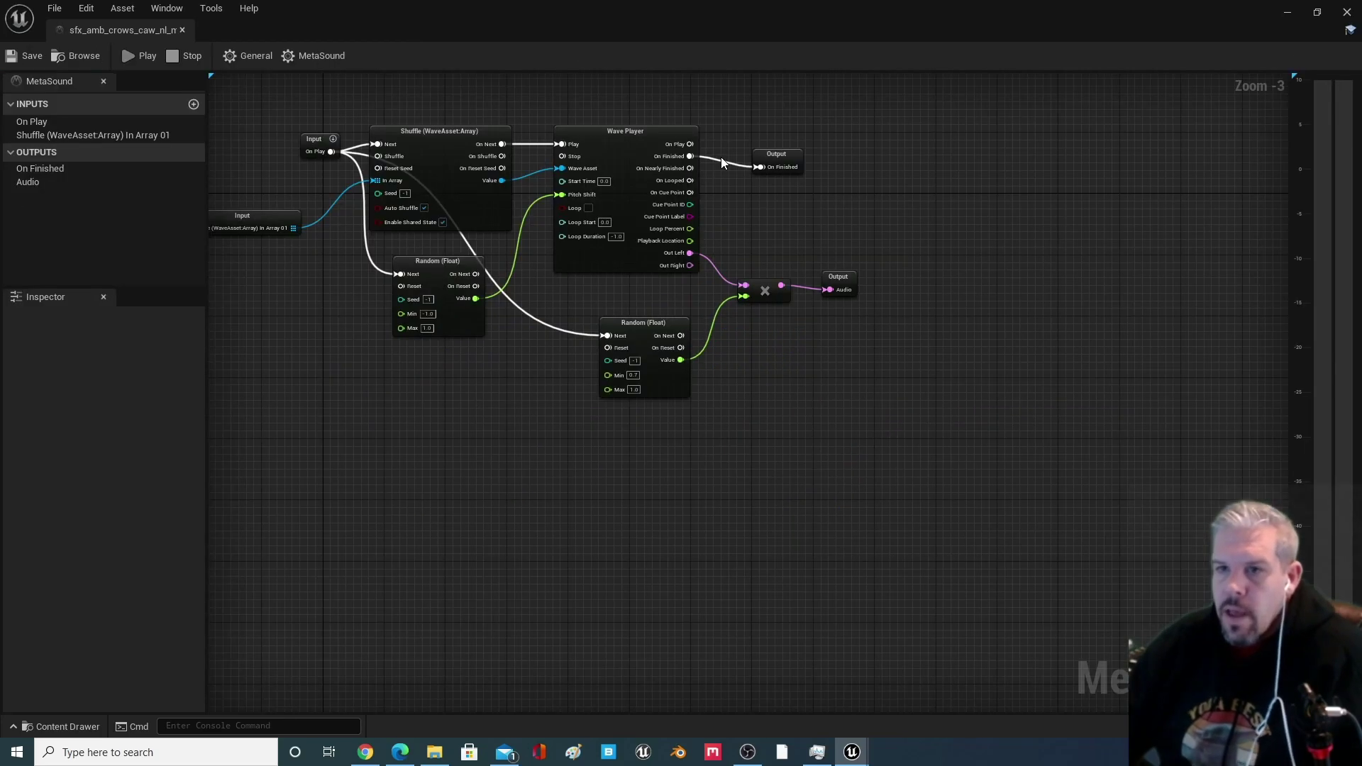
scroll(535, 361, "up", 3)
scroll(535, 362, "down", 3)
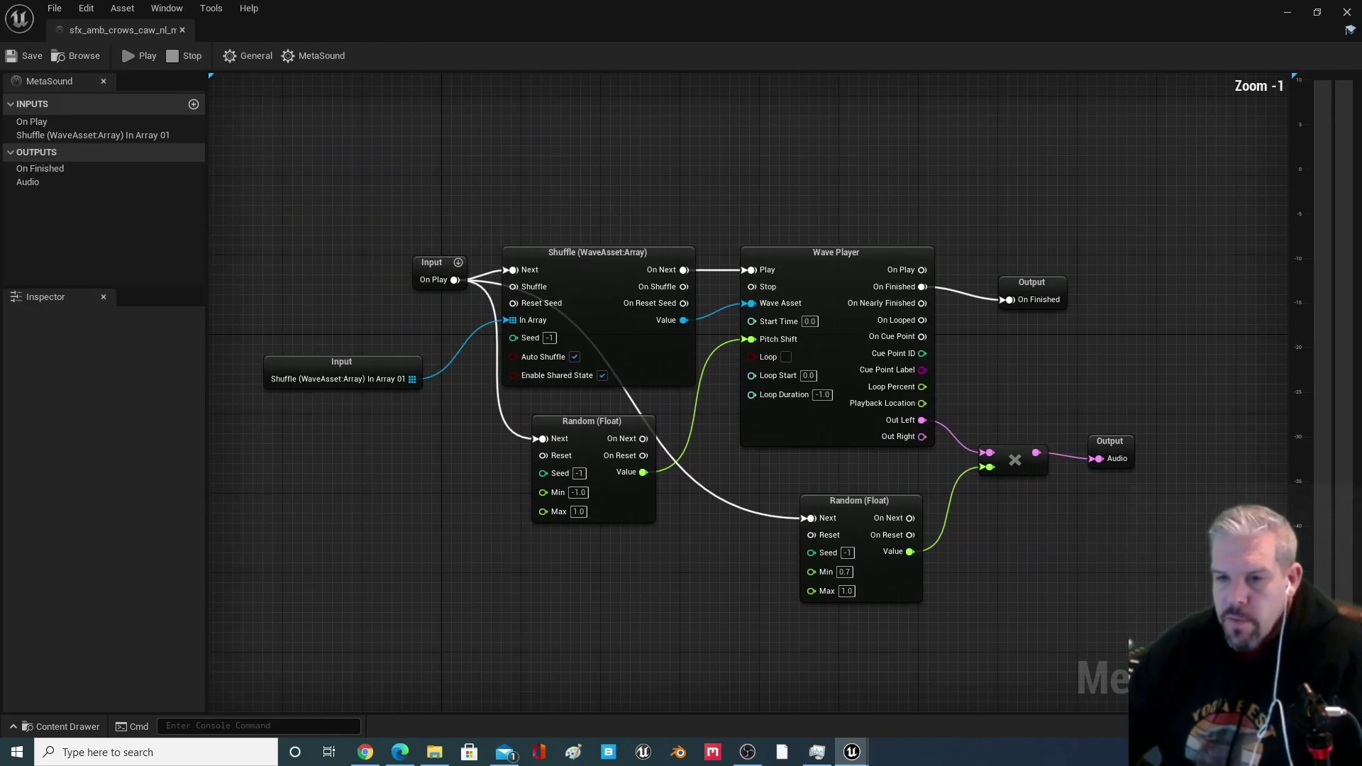
right_click_drag(743, 479, 695, 503)
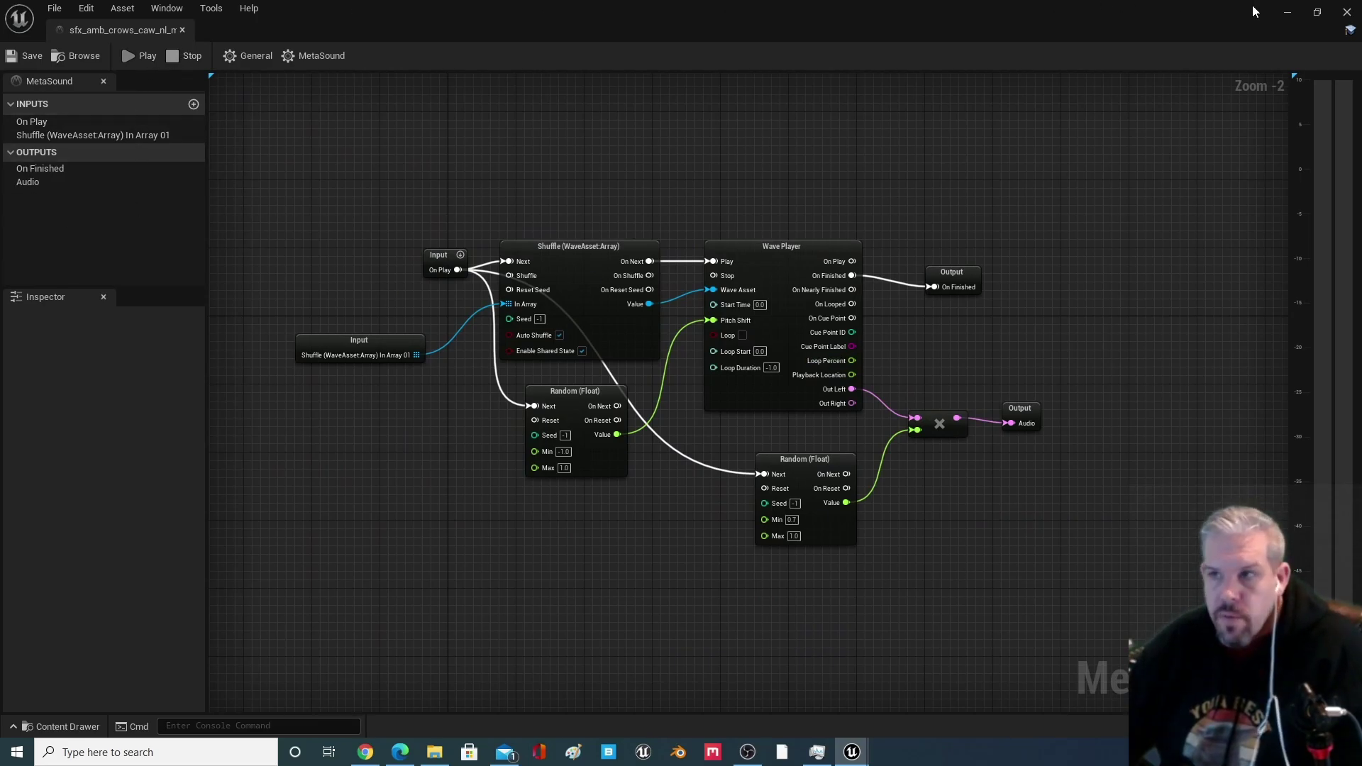
left_click(1347, 12)
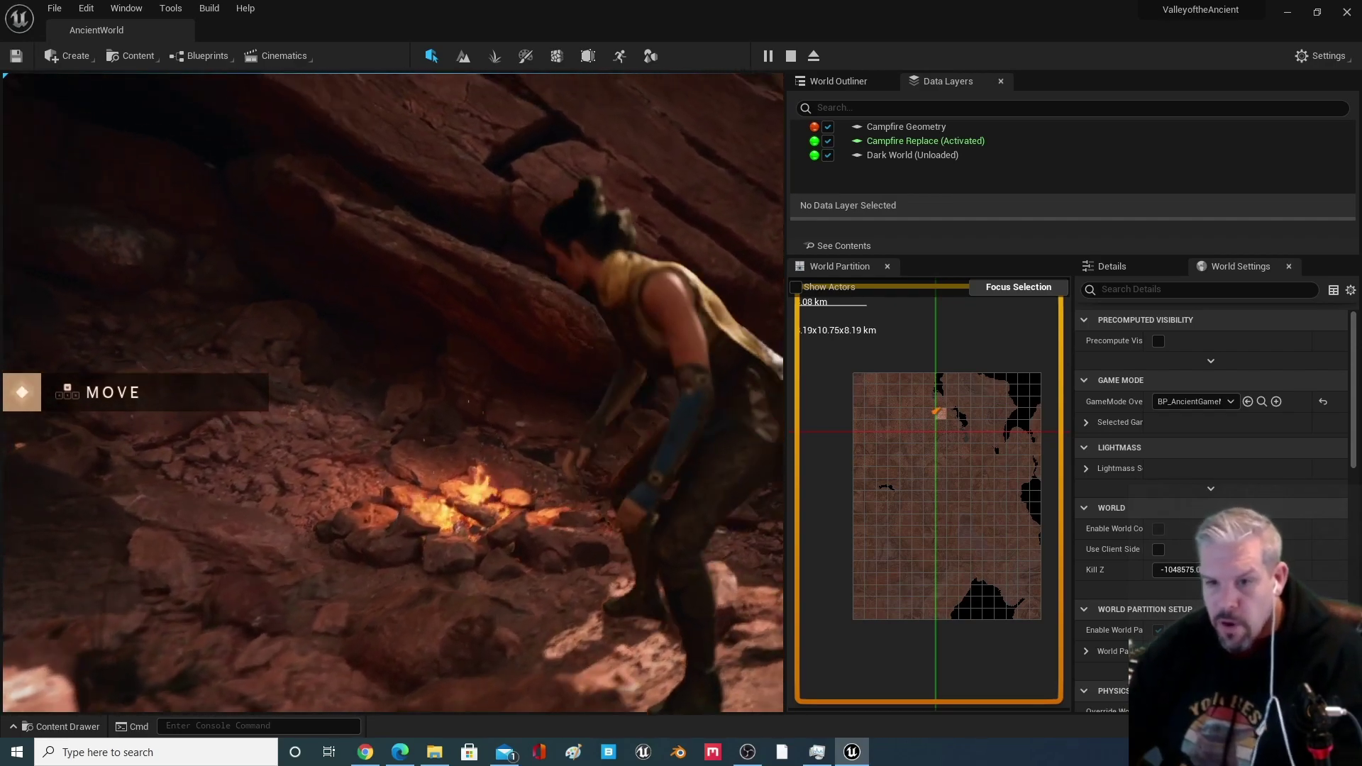
Walk Echo away from the campfire and across the desert valley toward the glowing purple orb
key("s")
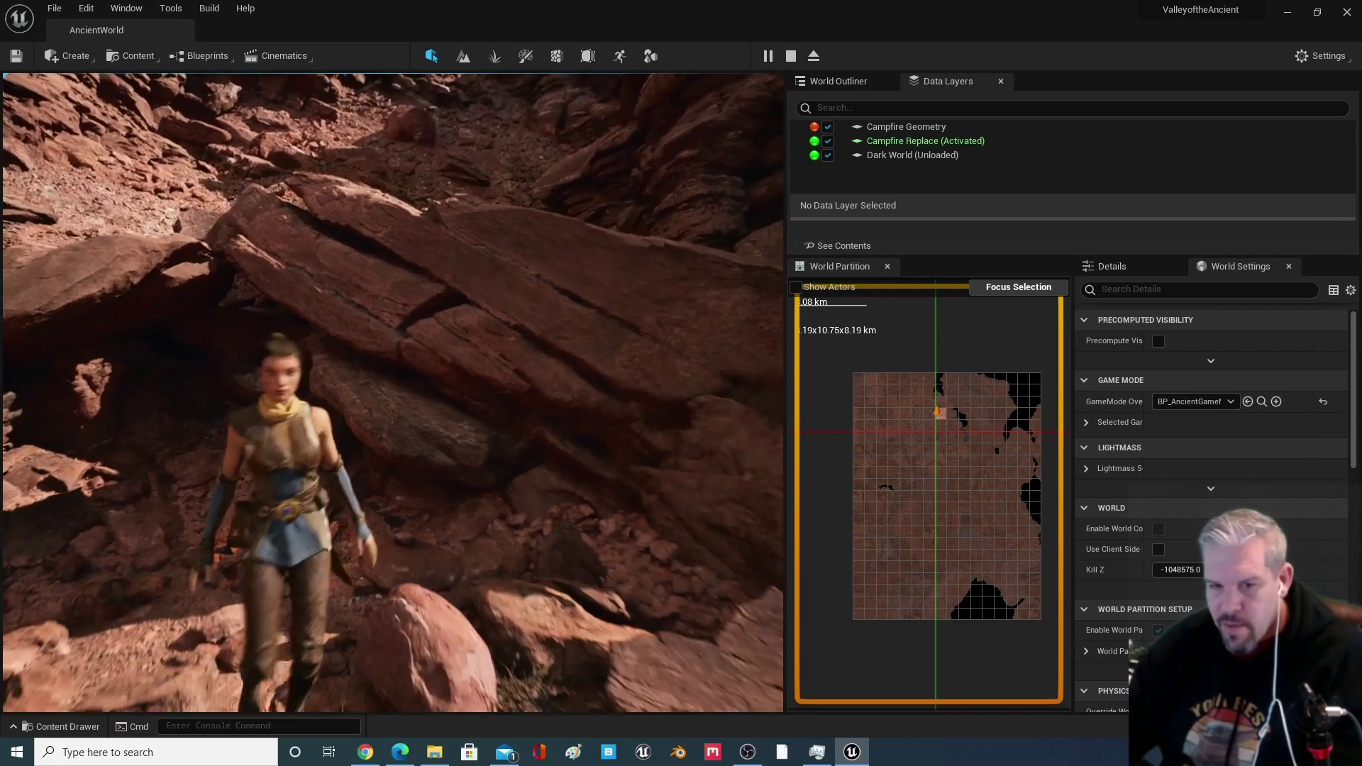
key("d")
key("s")
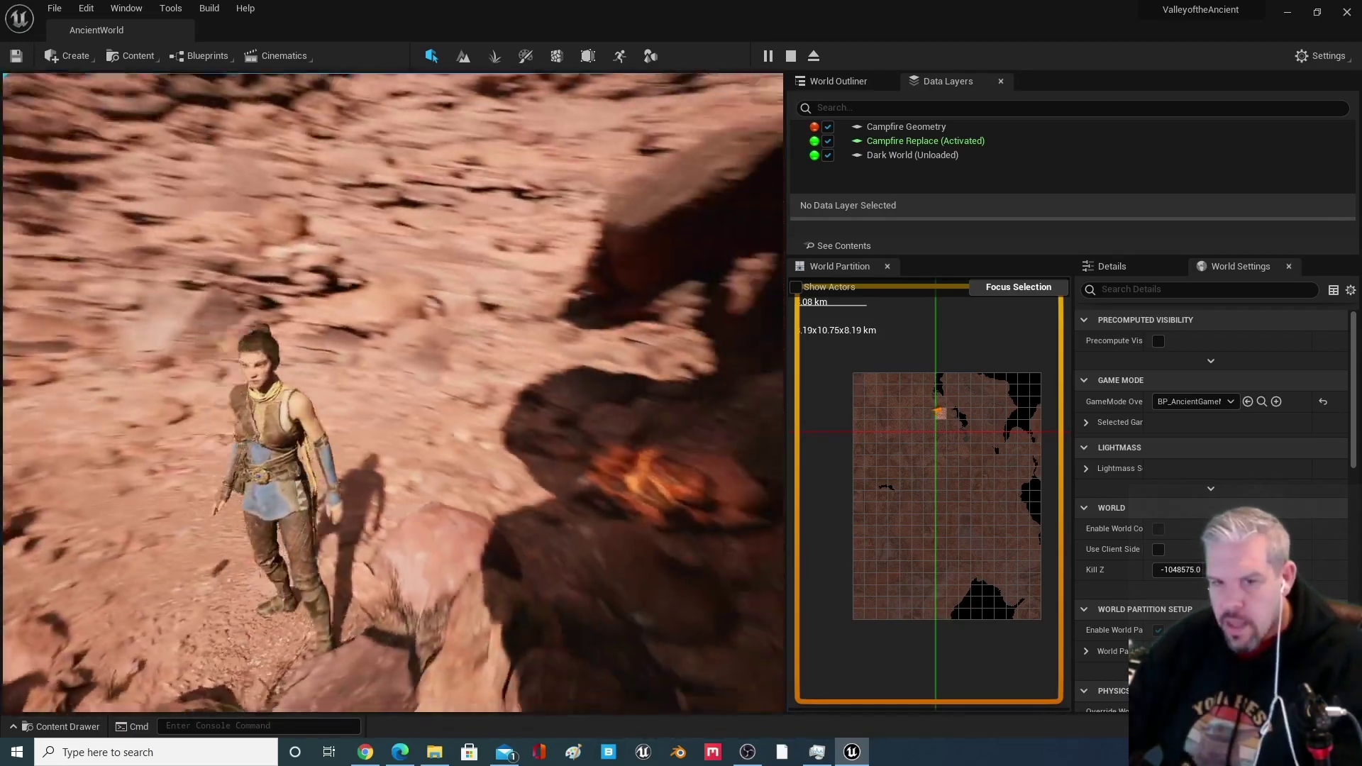
key("w")
key("w")
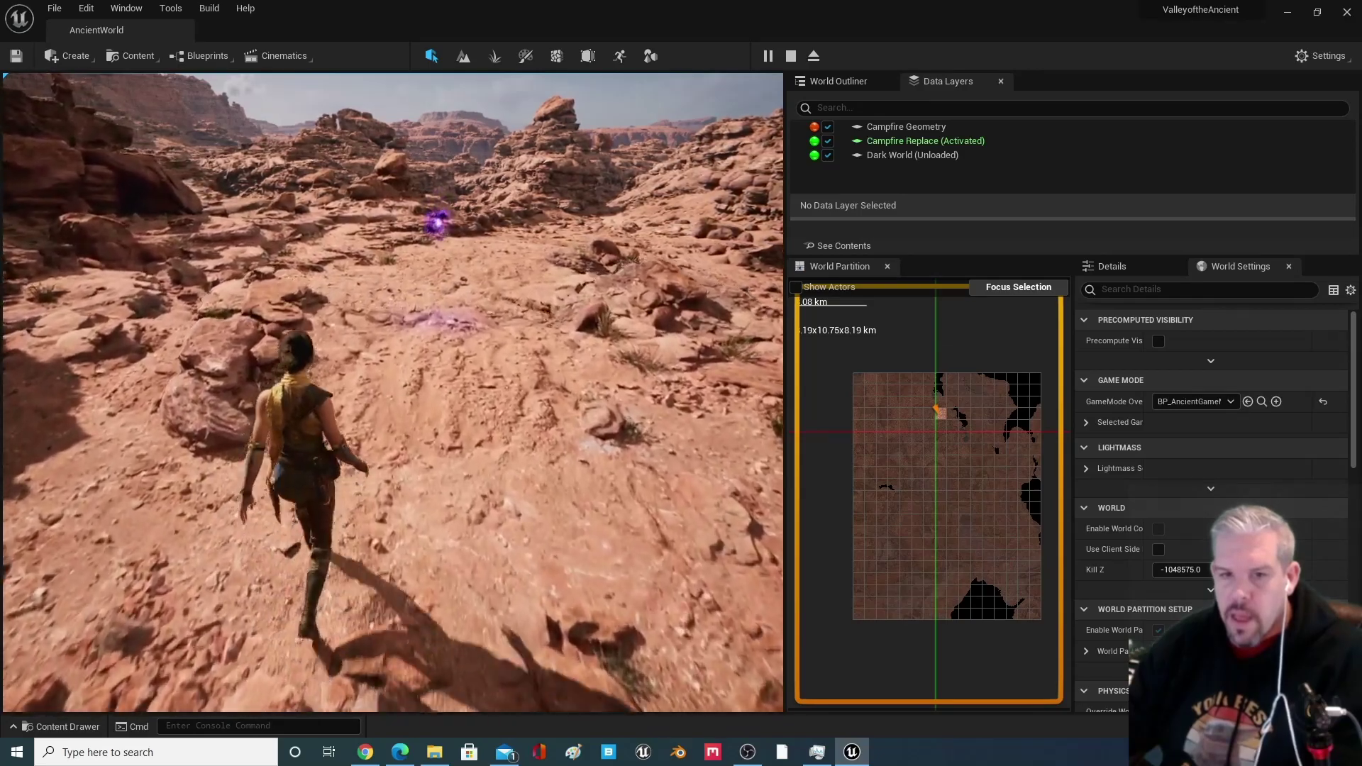
key("w")
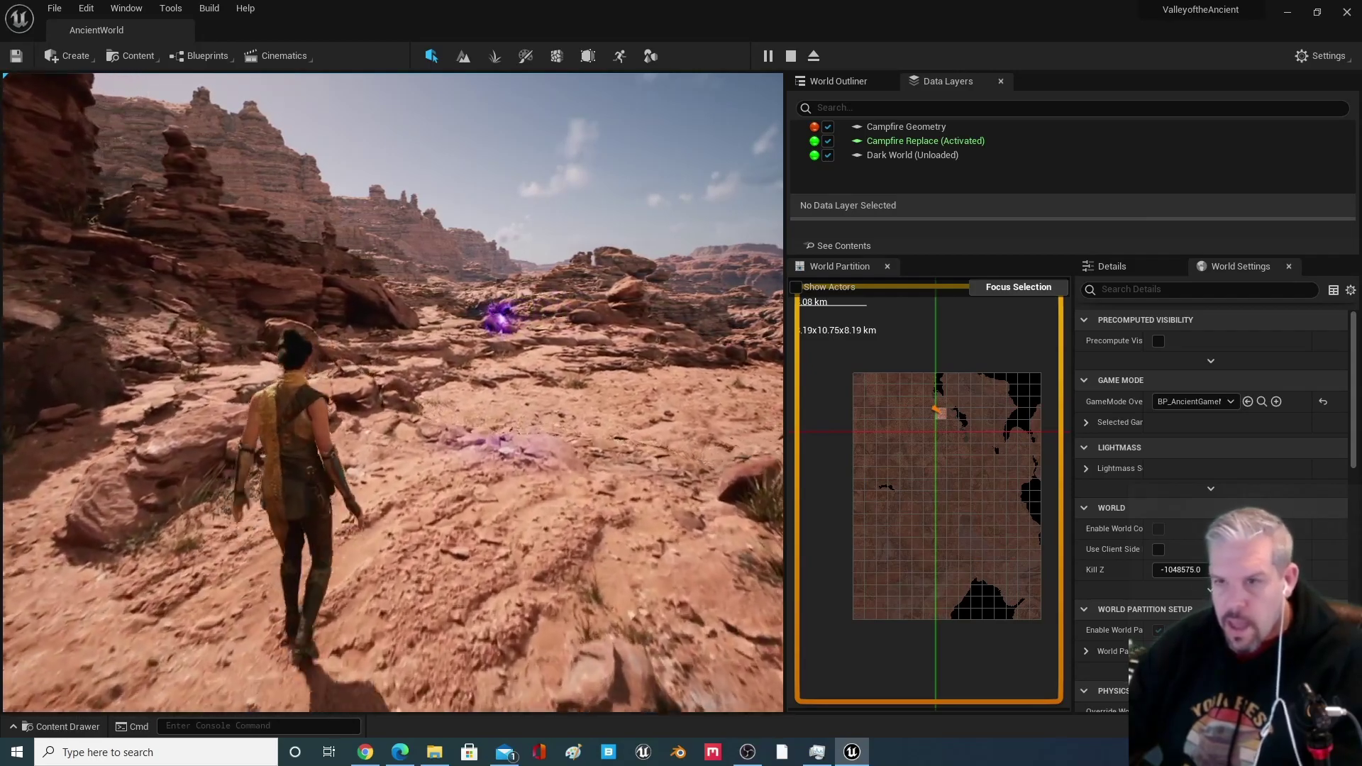
key("w")
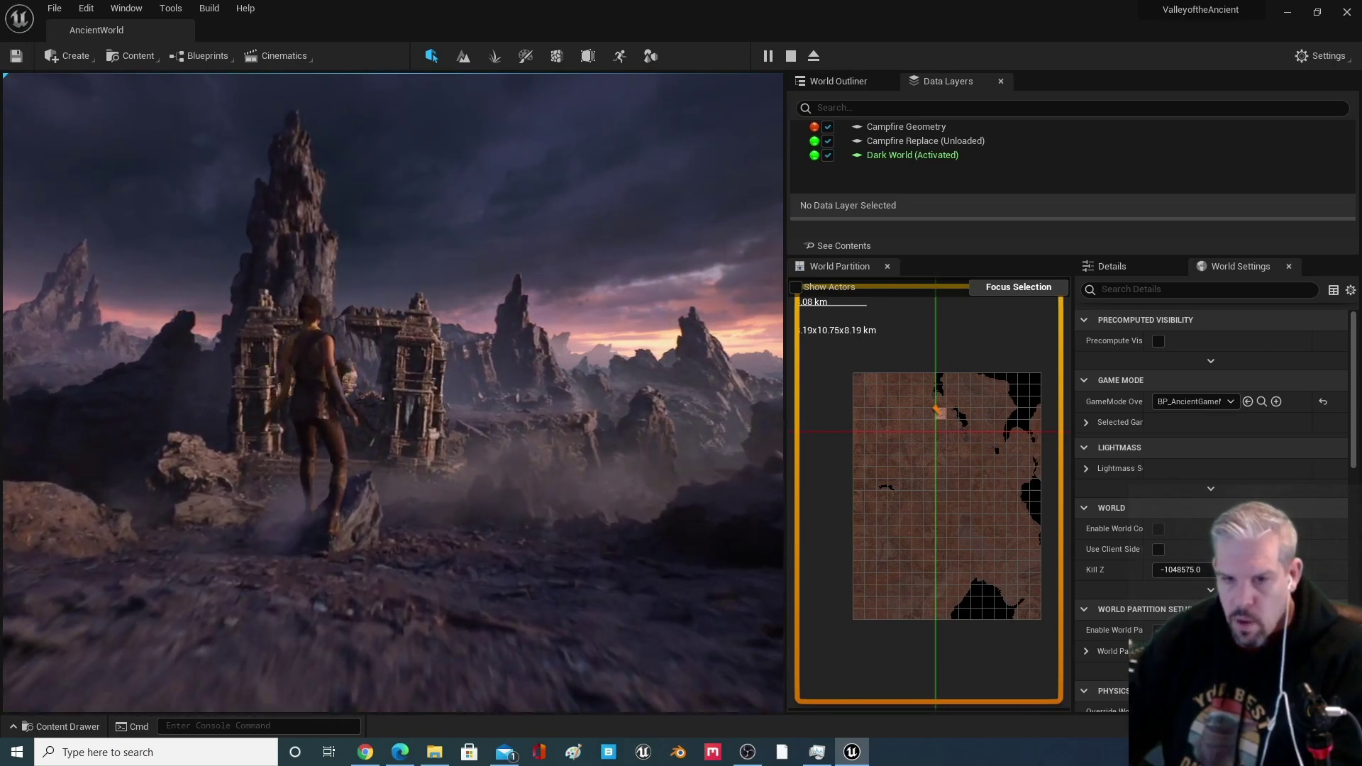
Move Echo through the Dark World toward the ruined gate and fire energy shots at it
key("w")
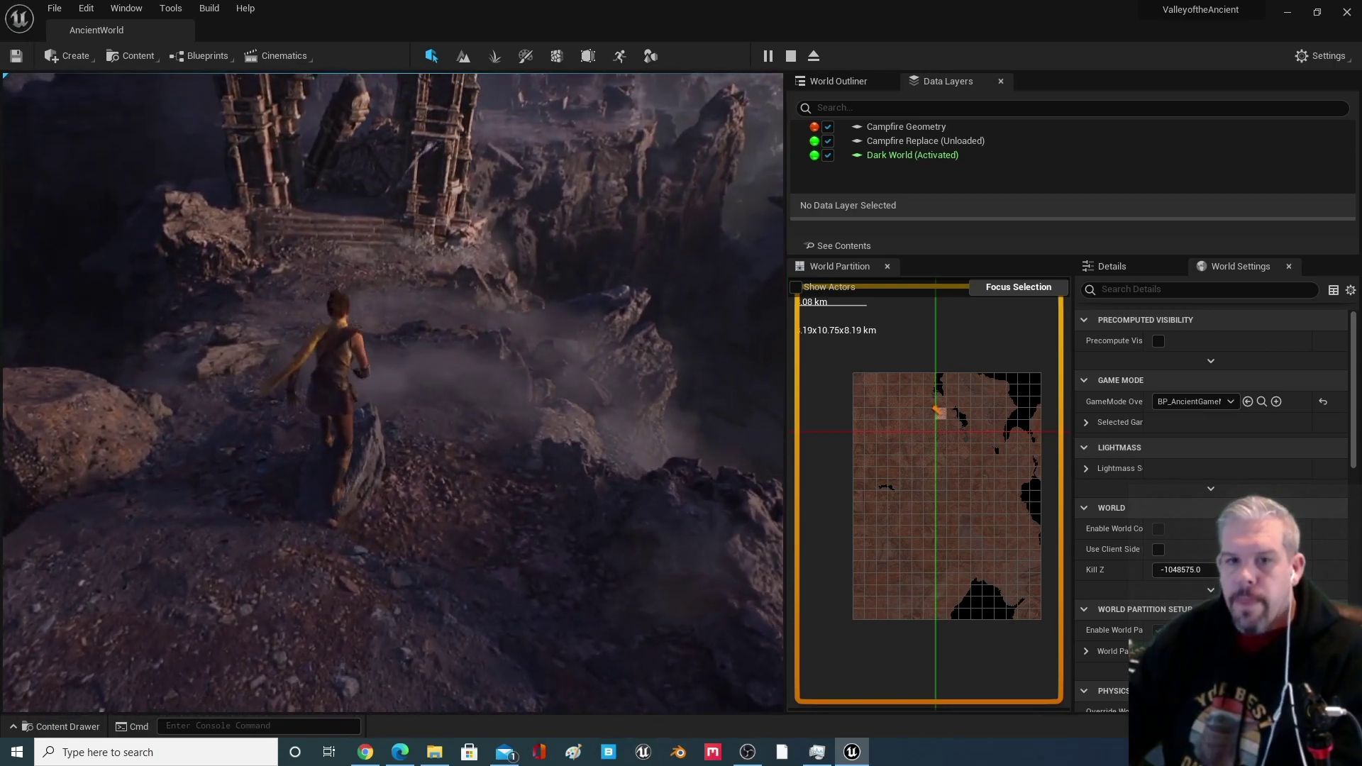
key("w")
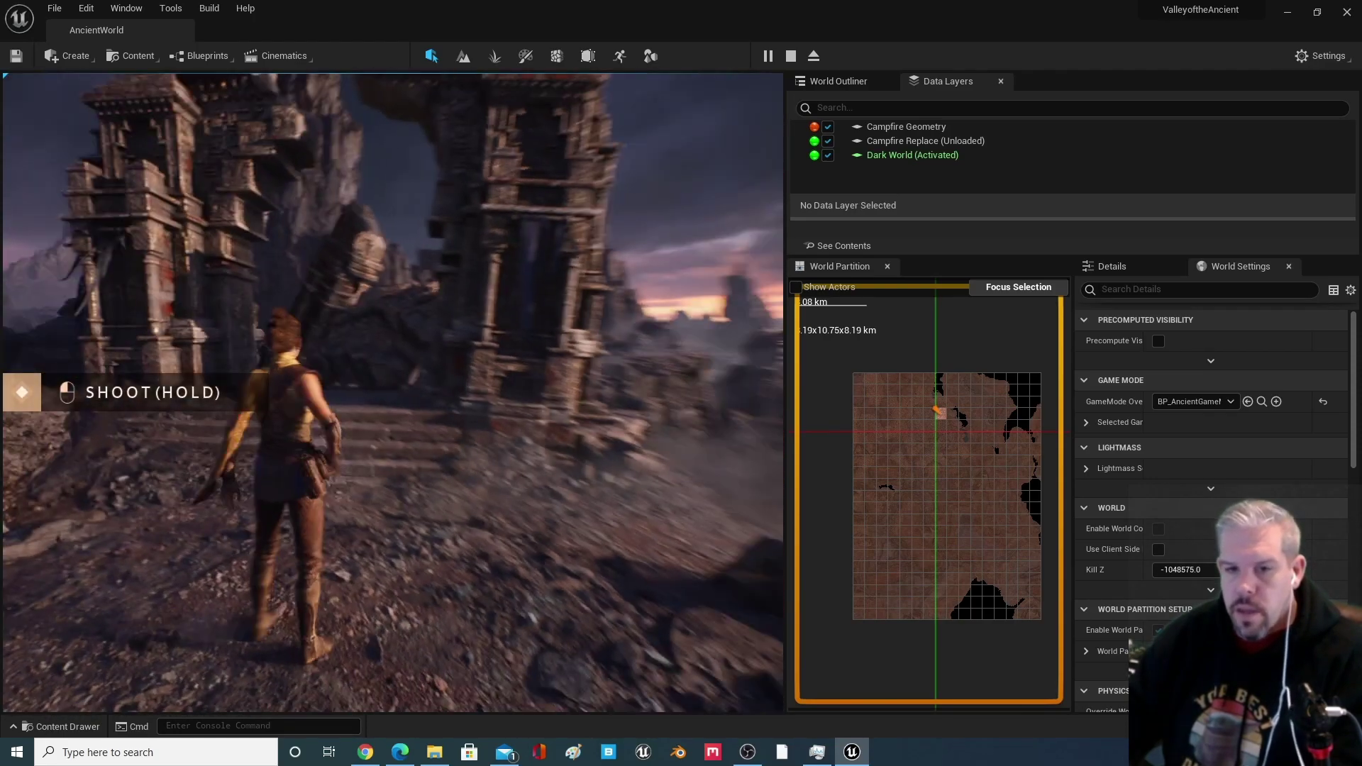
left_click(392, 333)
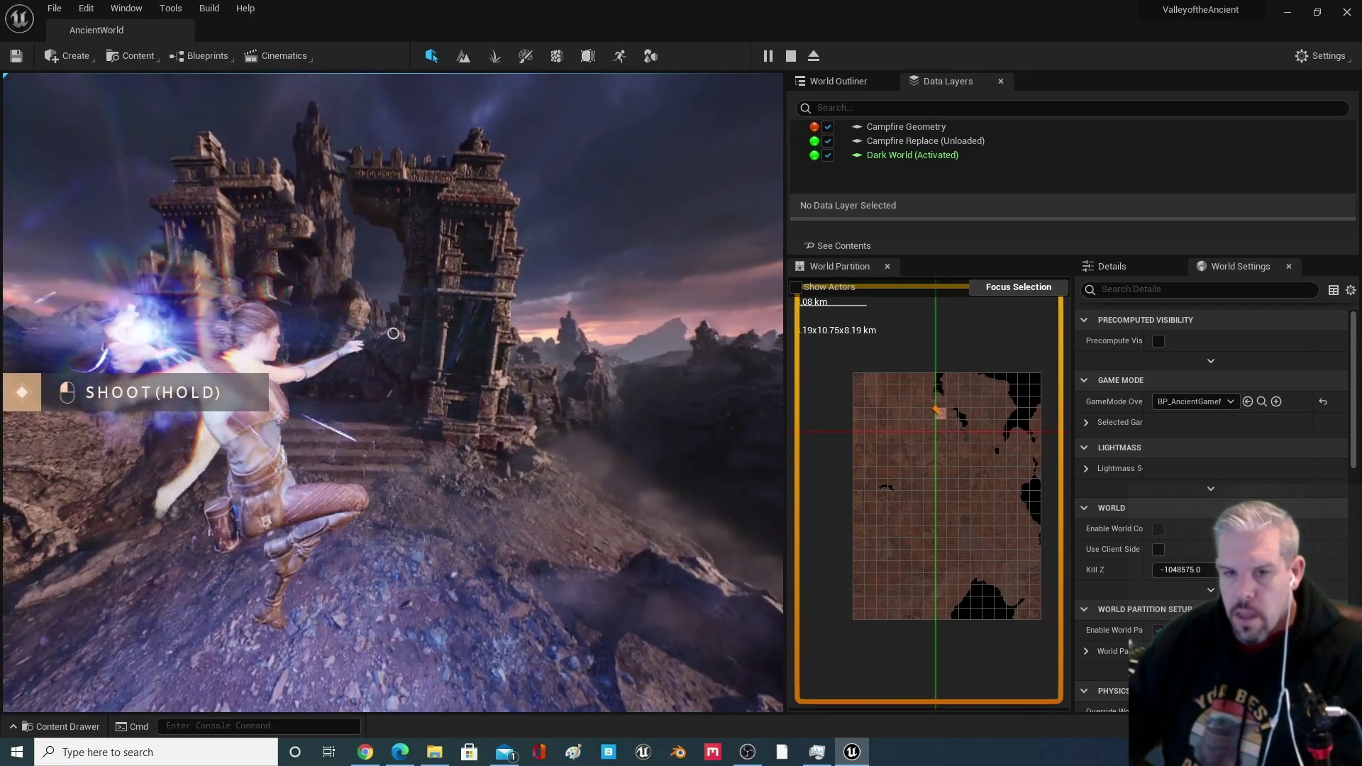
key("w")
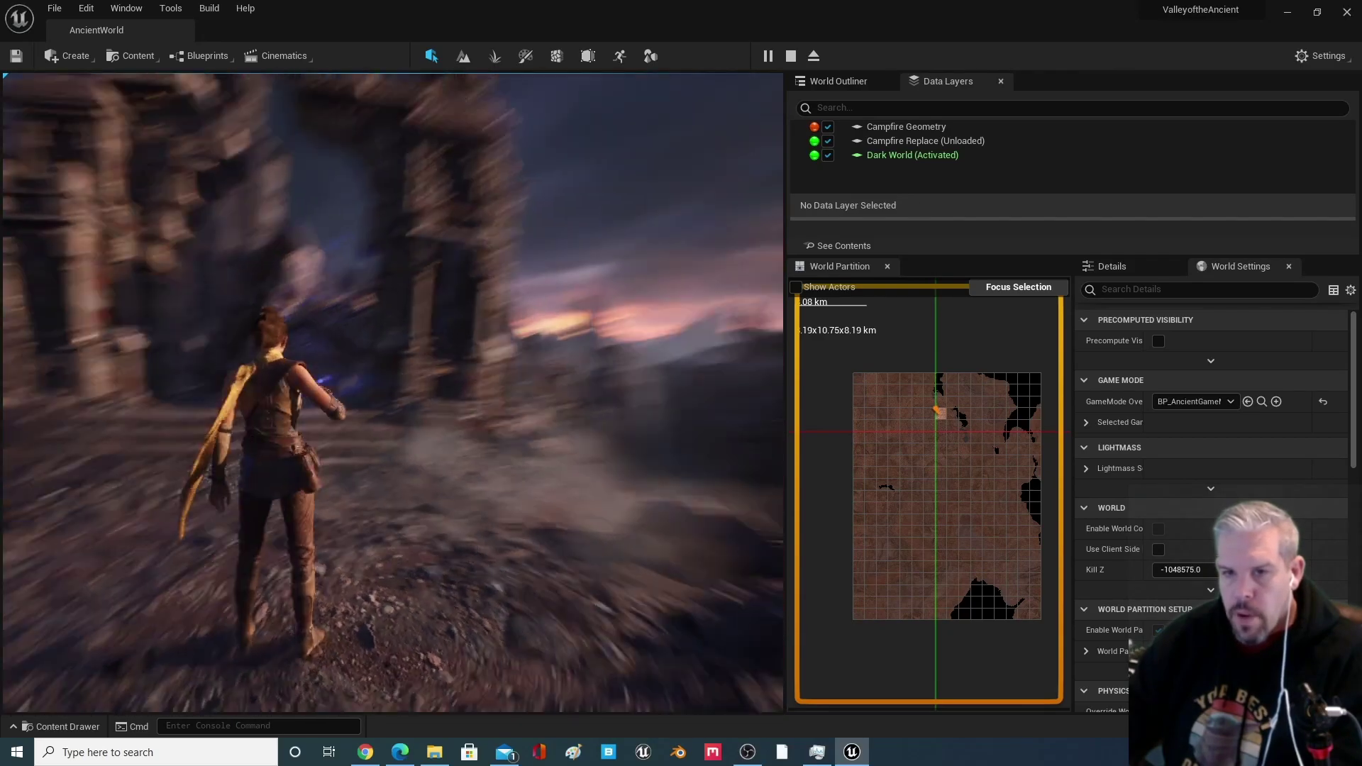
key("space")
left_click(393, 332)
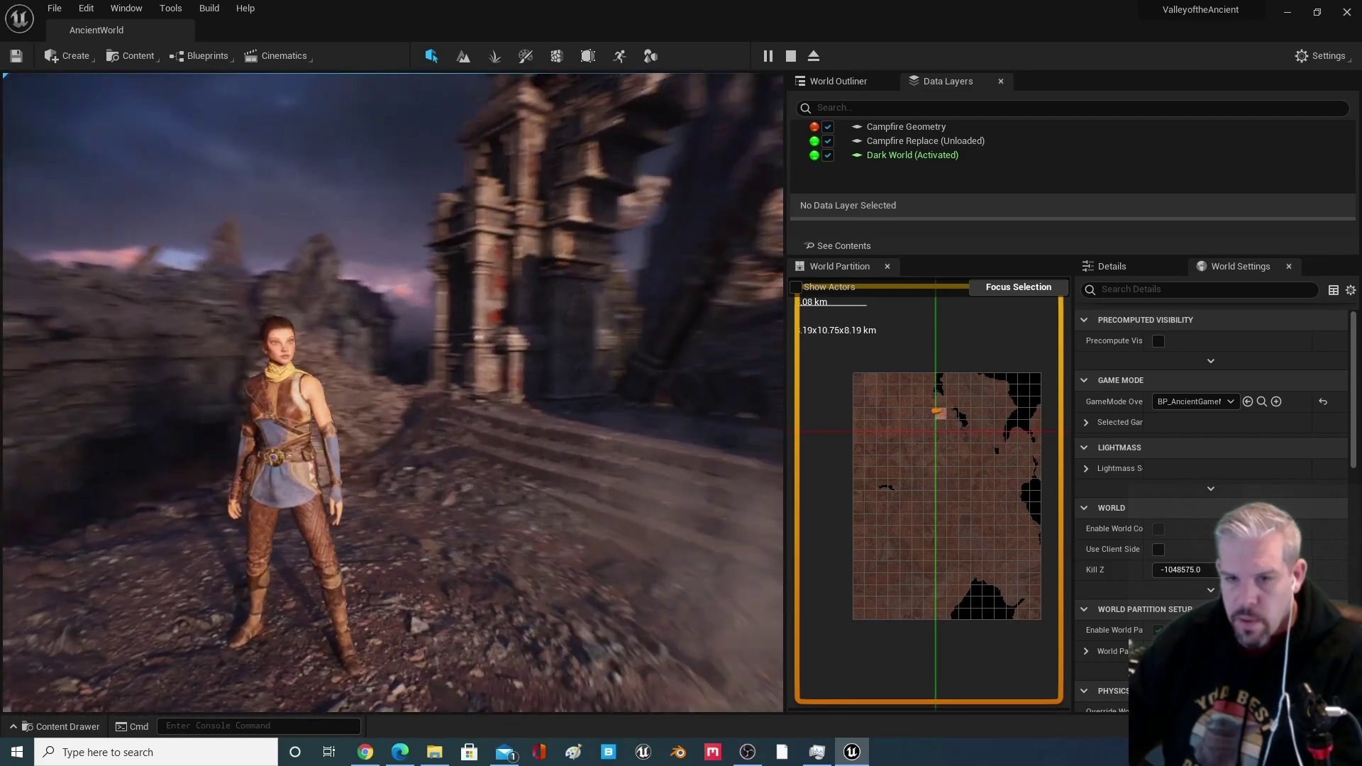
Run Echo in among the ruined temple walls, shoot another energy blast, and jump
key("w")
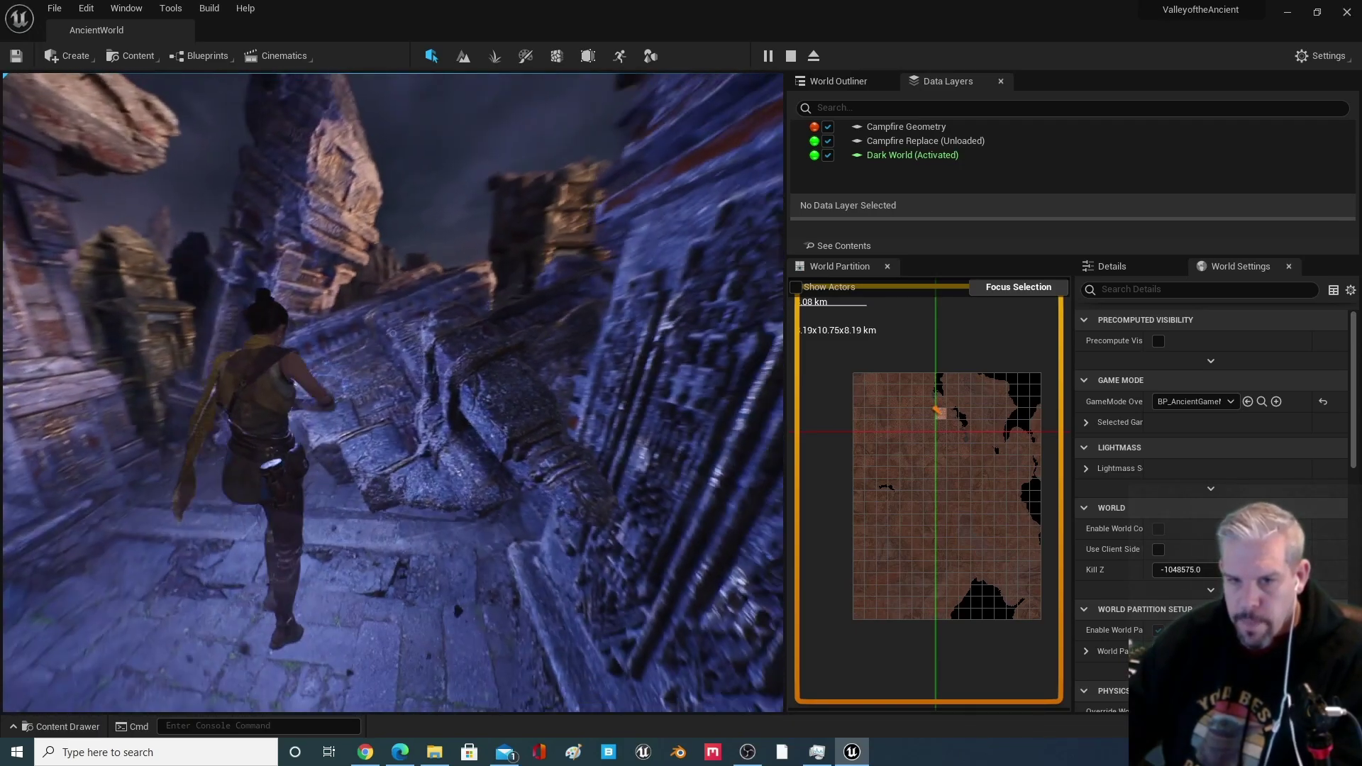
left_click(392, 334)
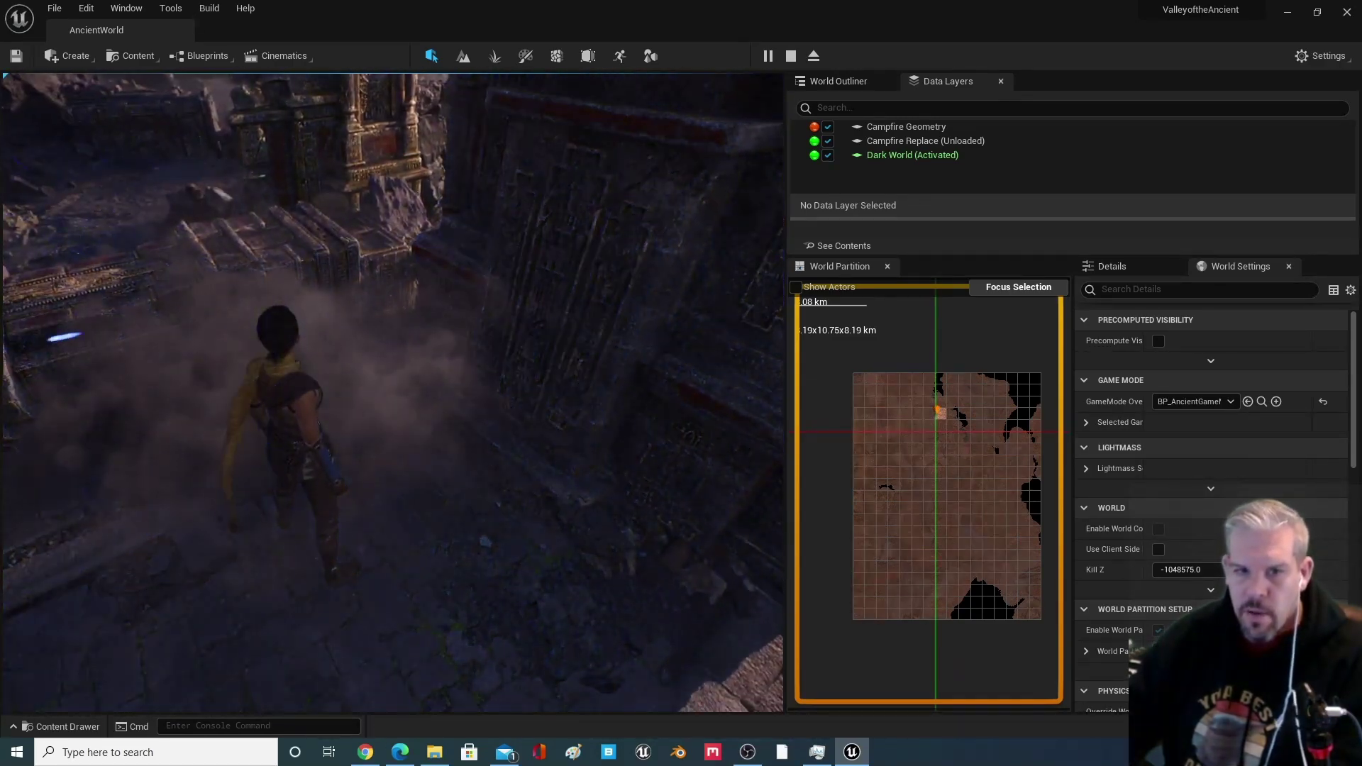
key("space")
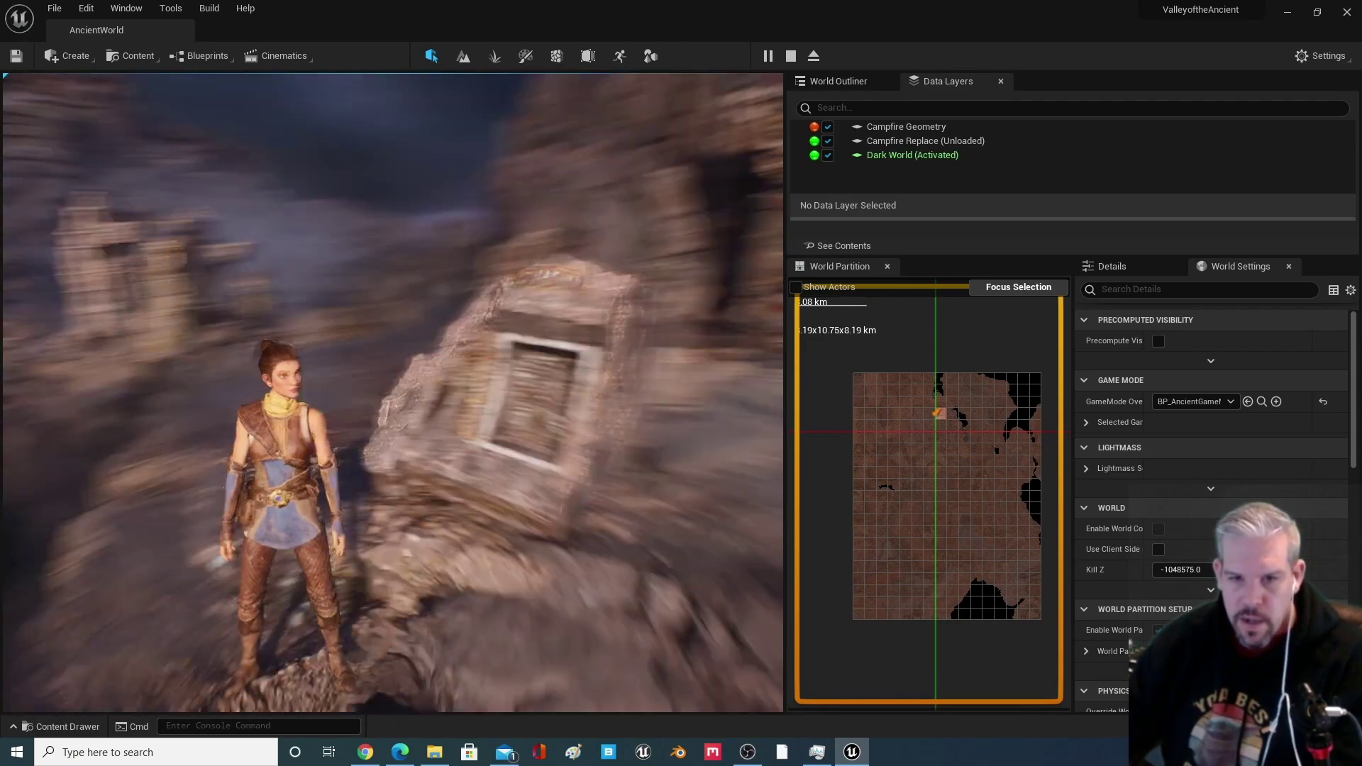
Run Echo past the painted boulder and leaning columns to explore the Dark World's rocky terrain
key("w")
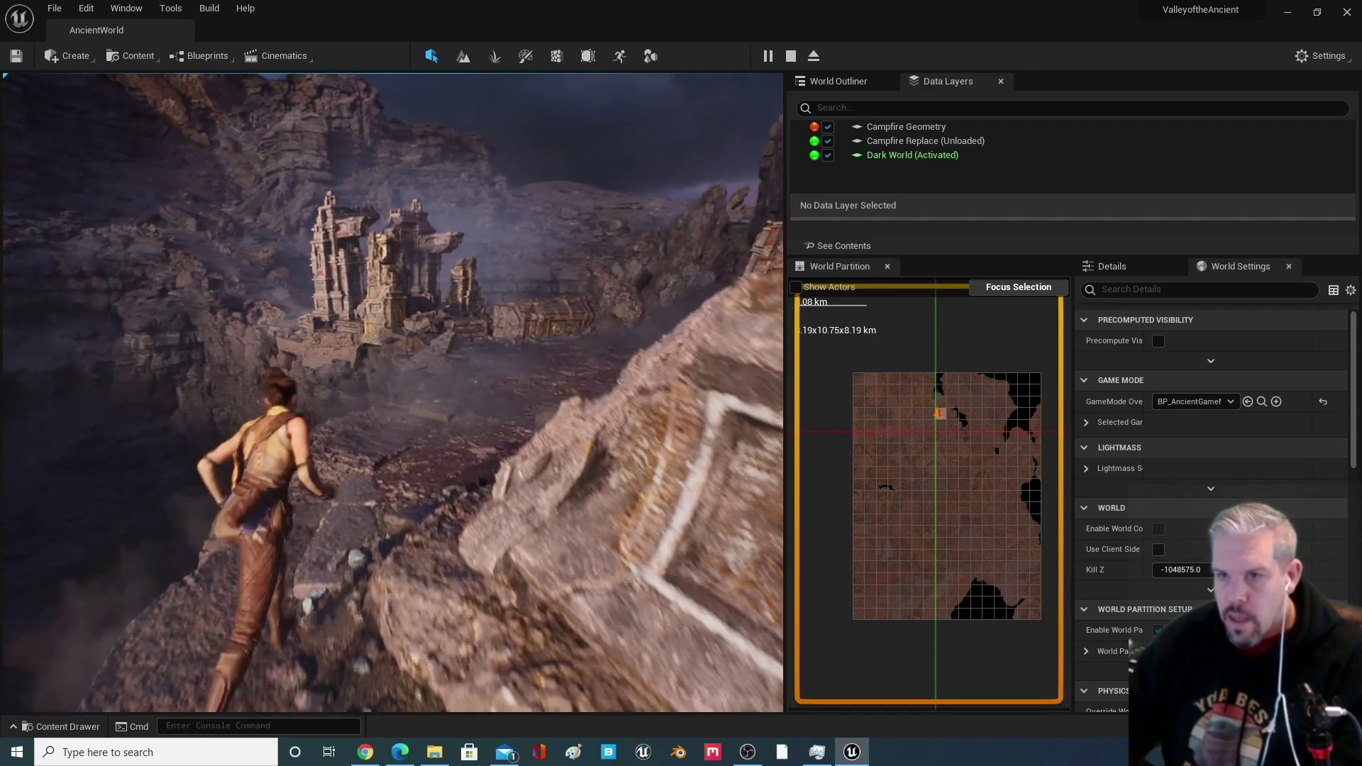
key("w")
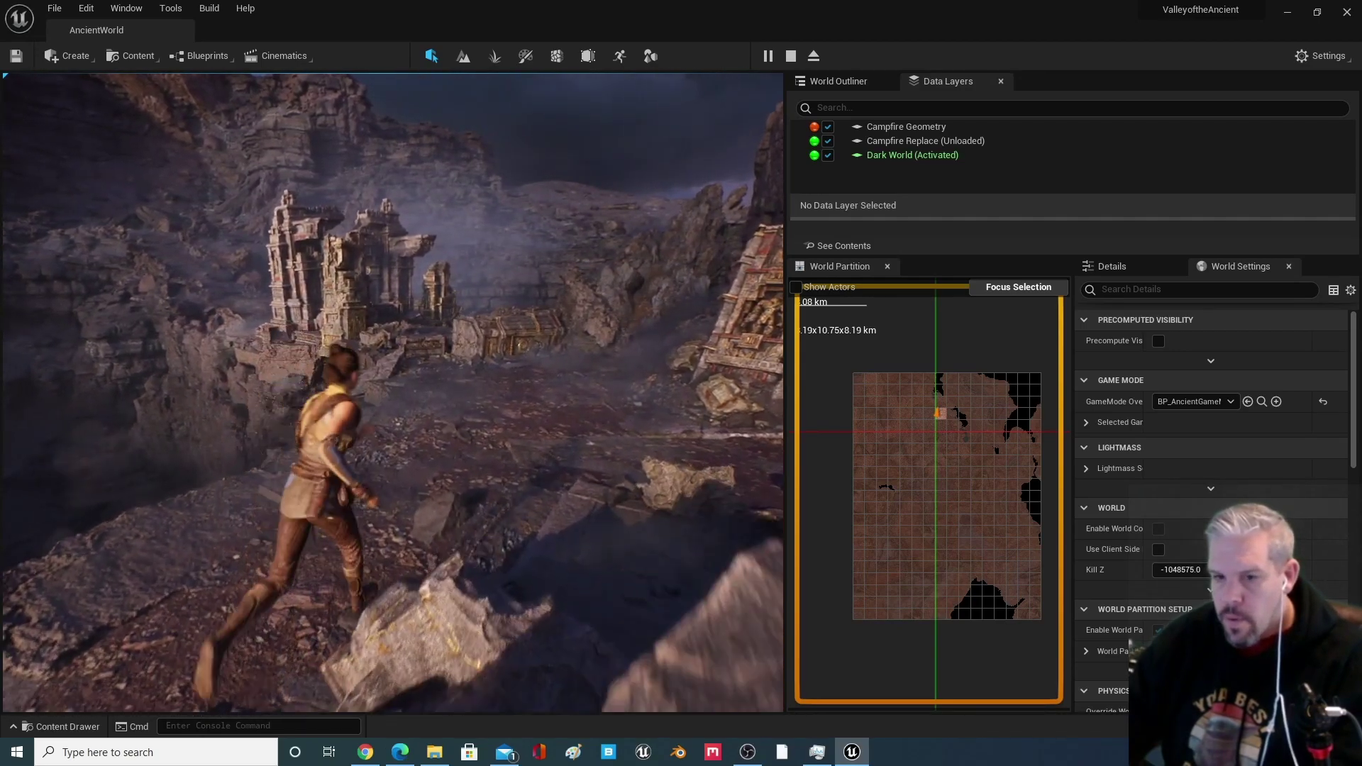
key("w")
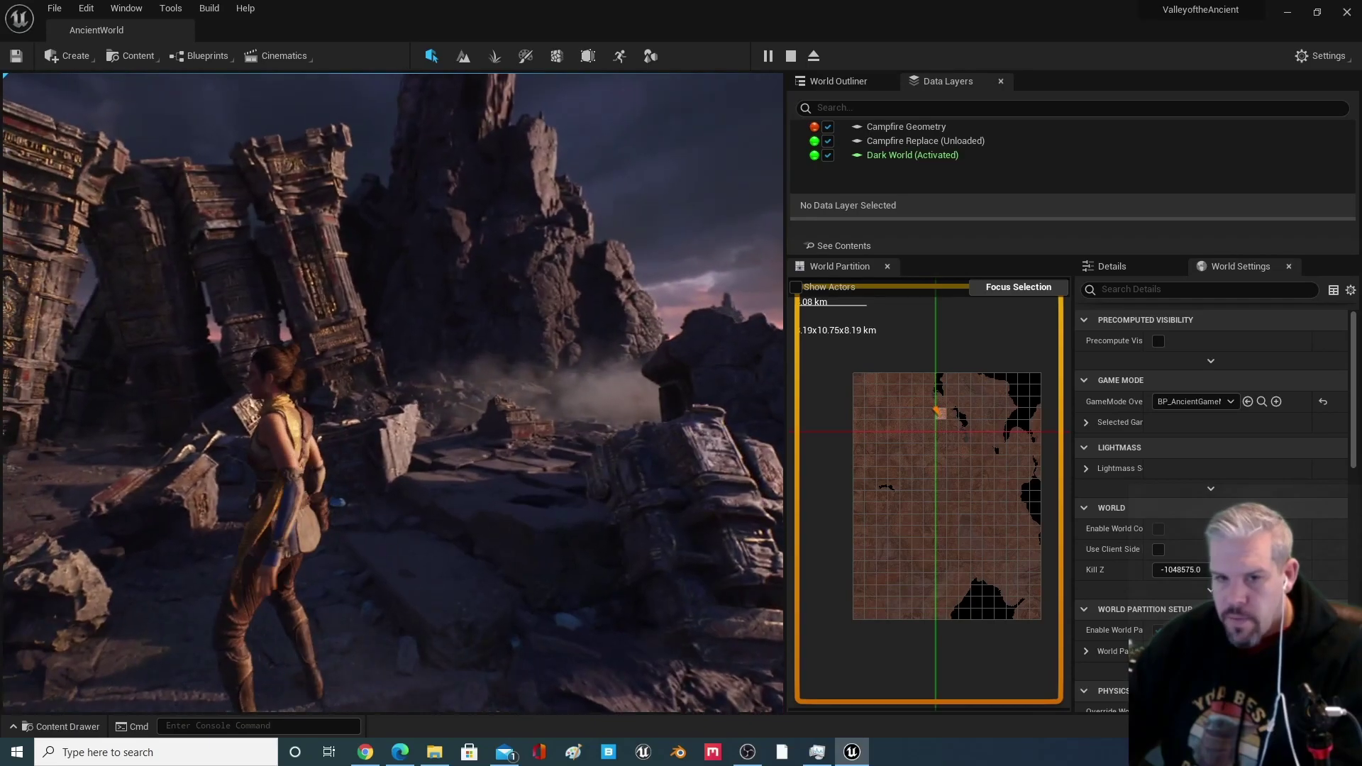
key("w")
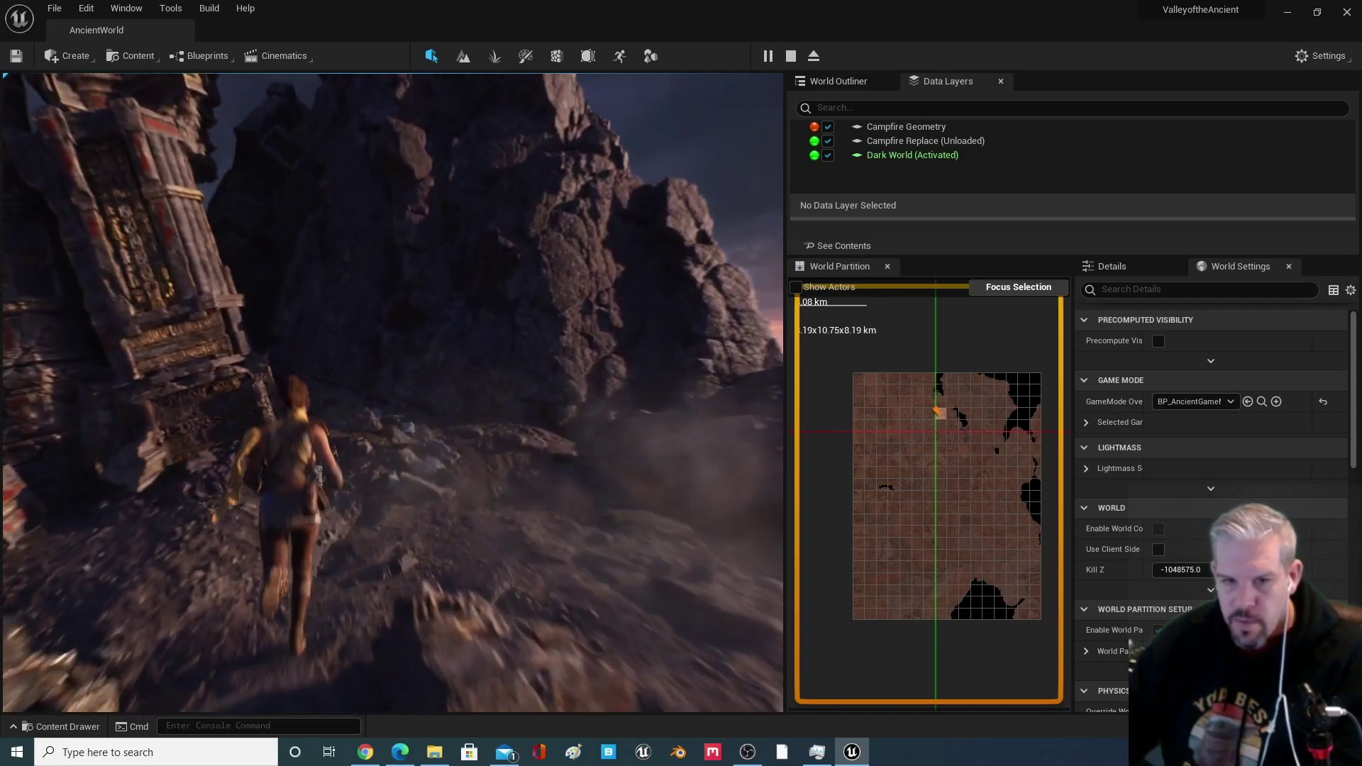
key("w")
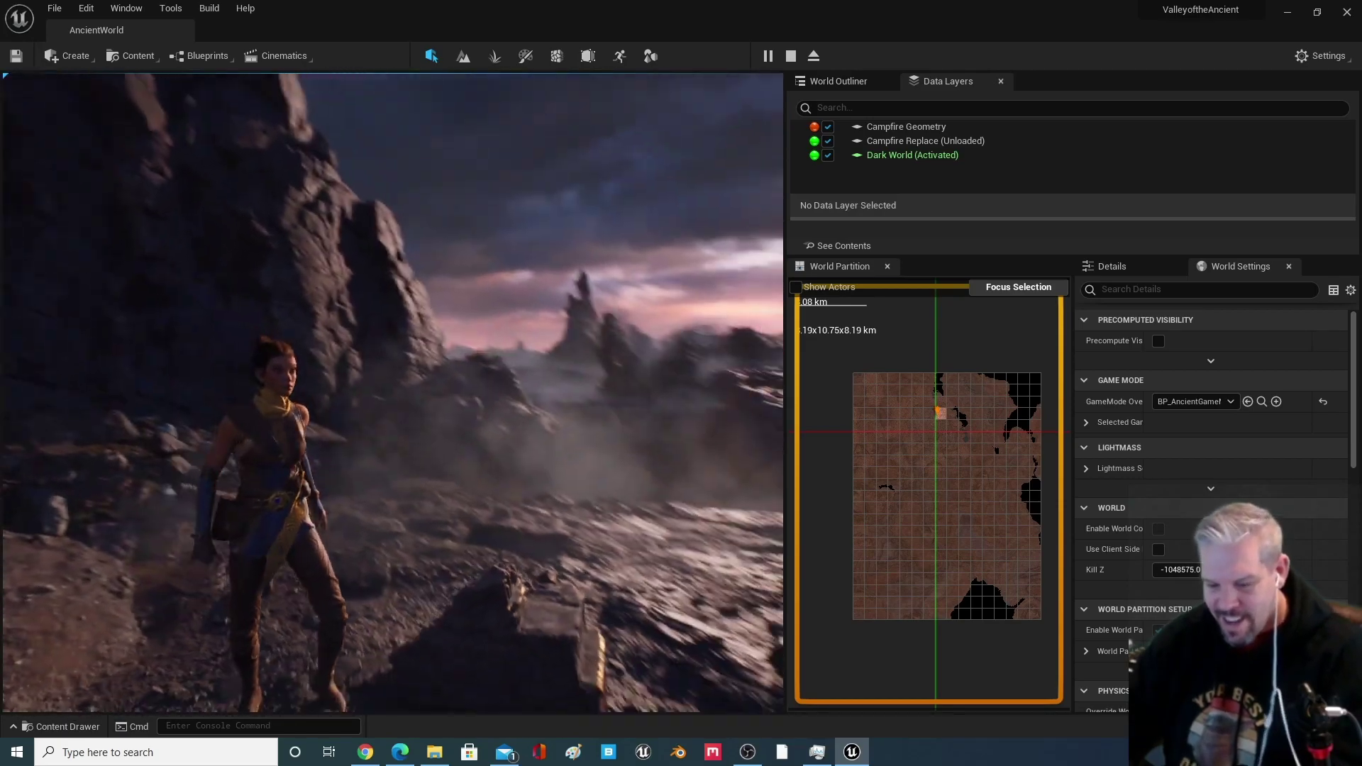
Switch to the media player showing the desert valley video and skip ahead in it
key("super")
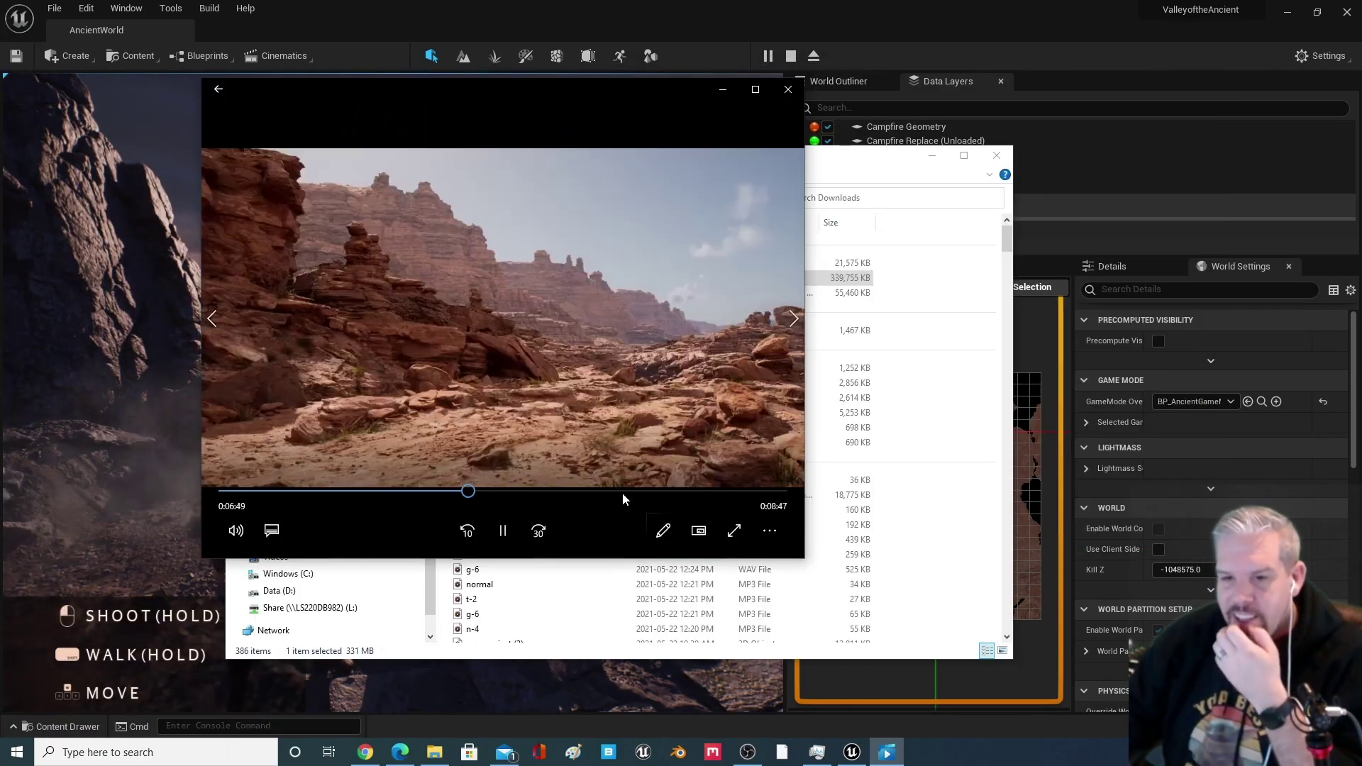
left_click(589, 491)
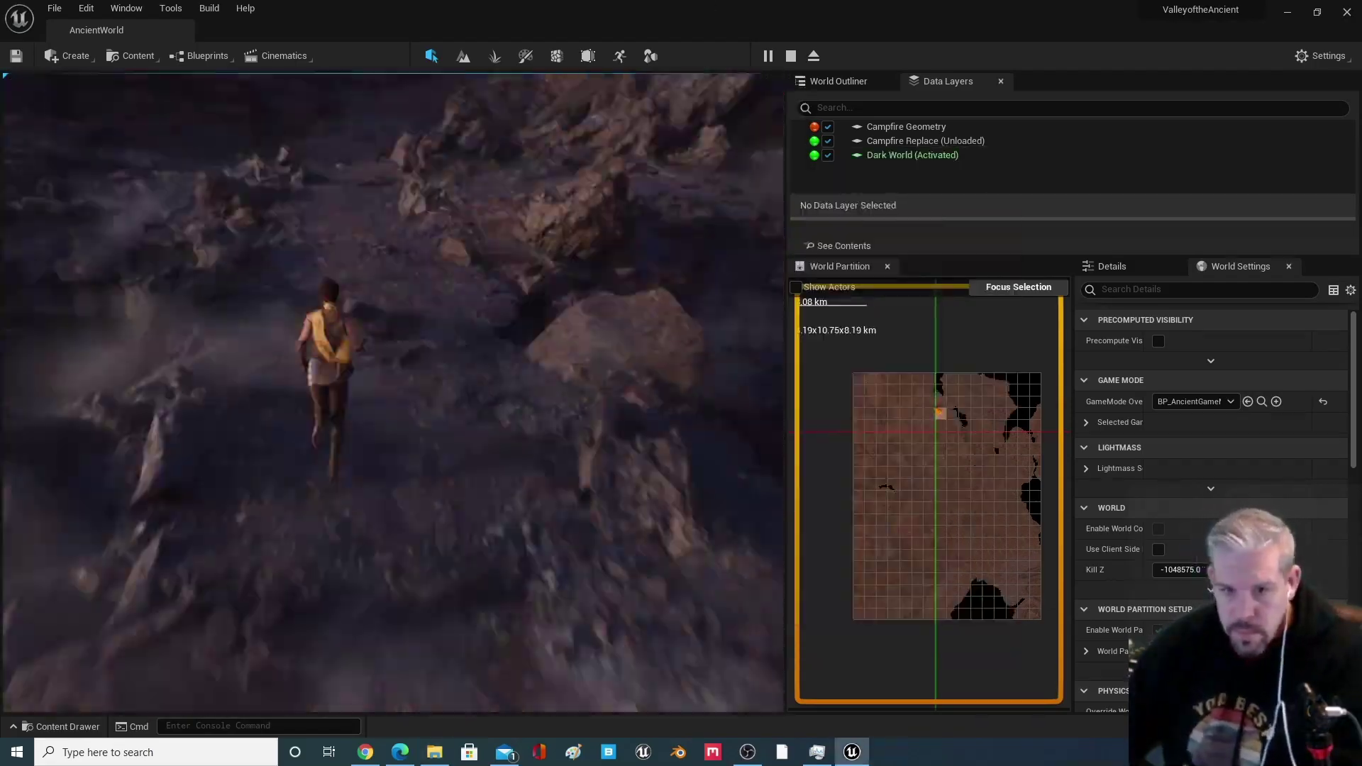
Resume the game, run Echo up to the carved leaning columns, and blast them with an energy shot
key("w")
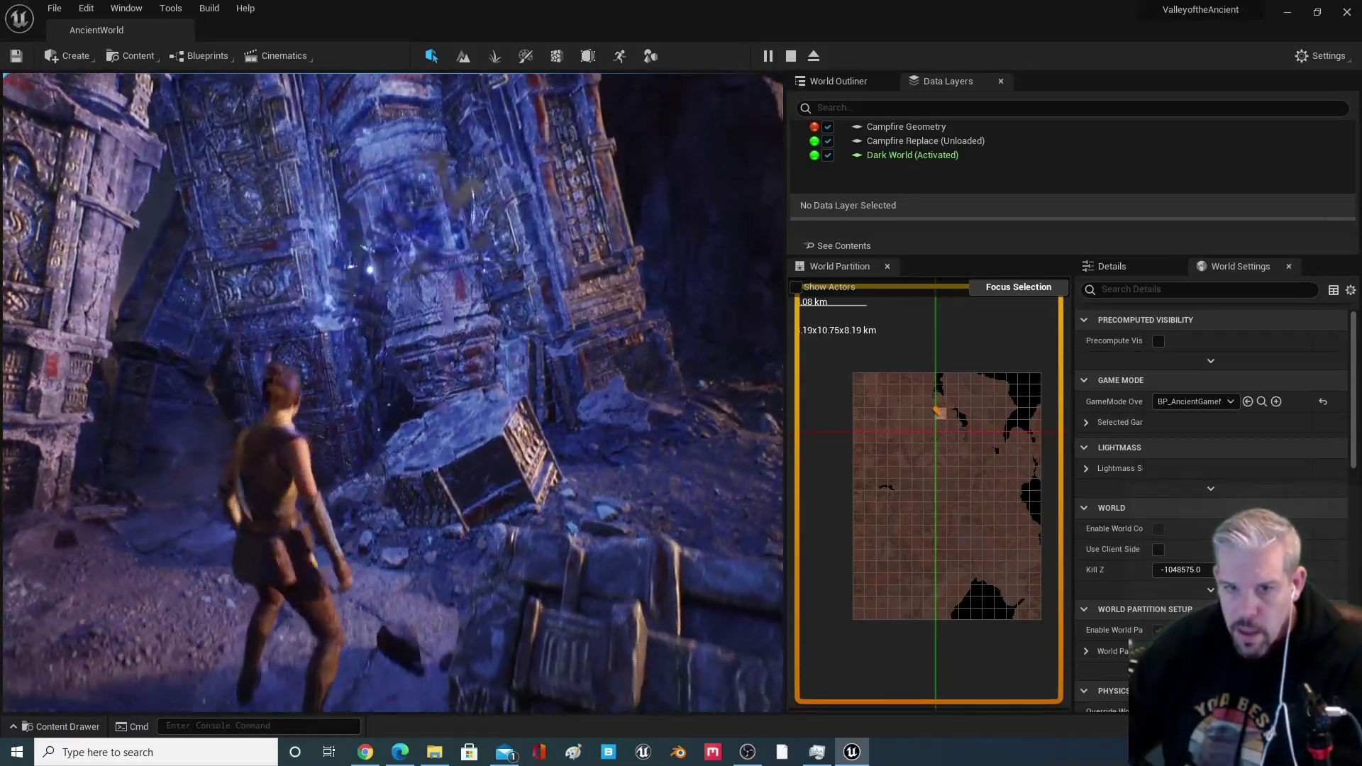
key("w")
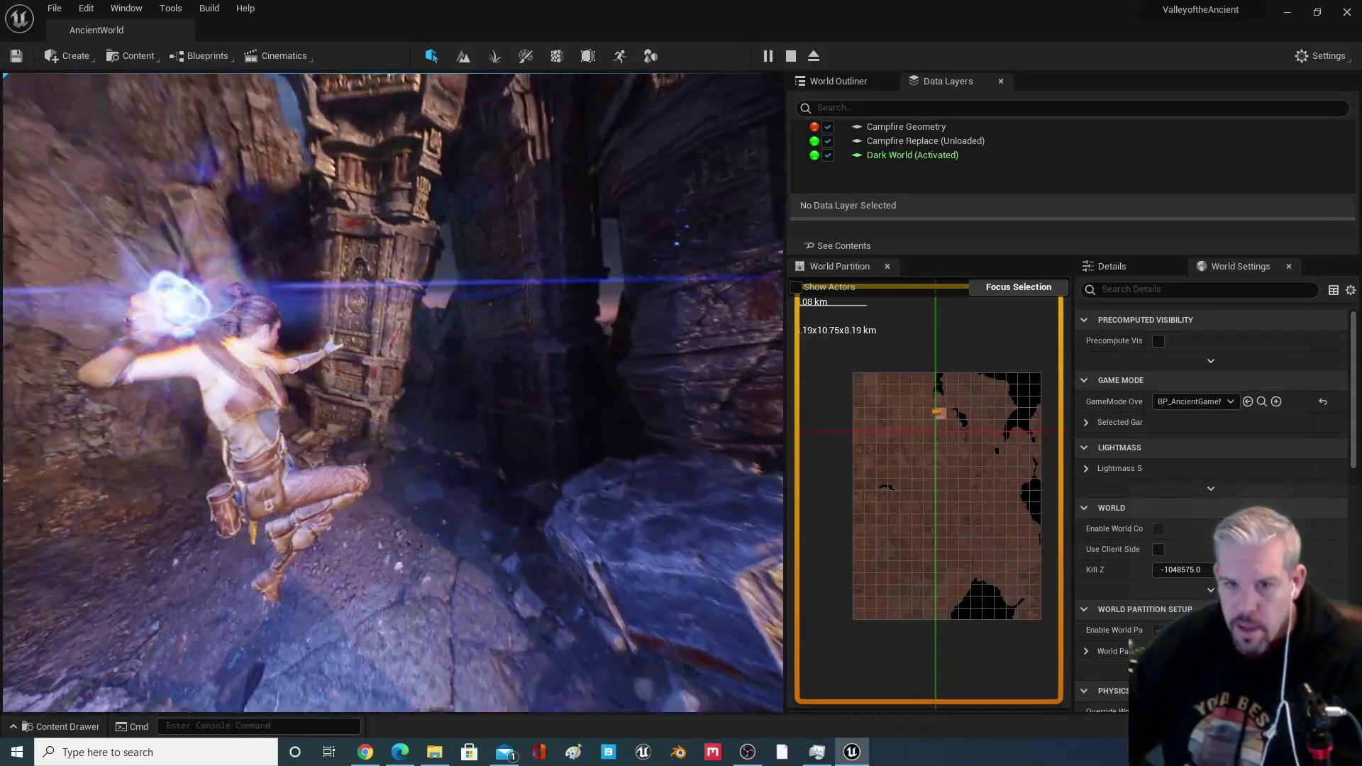
left_click(393, 334)
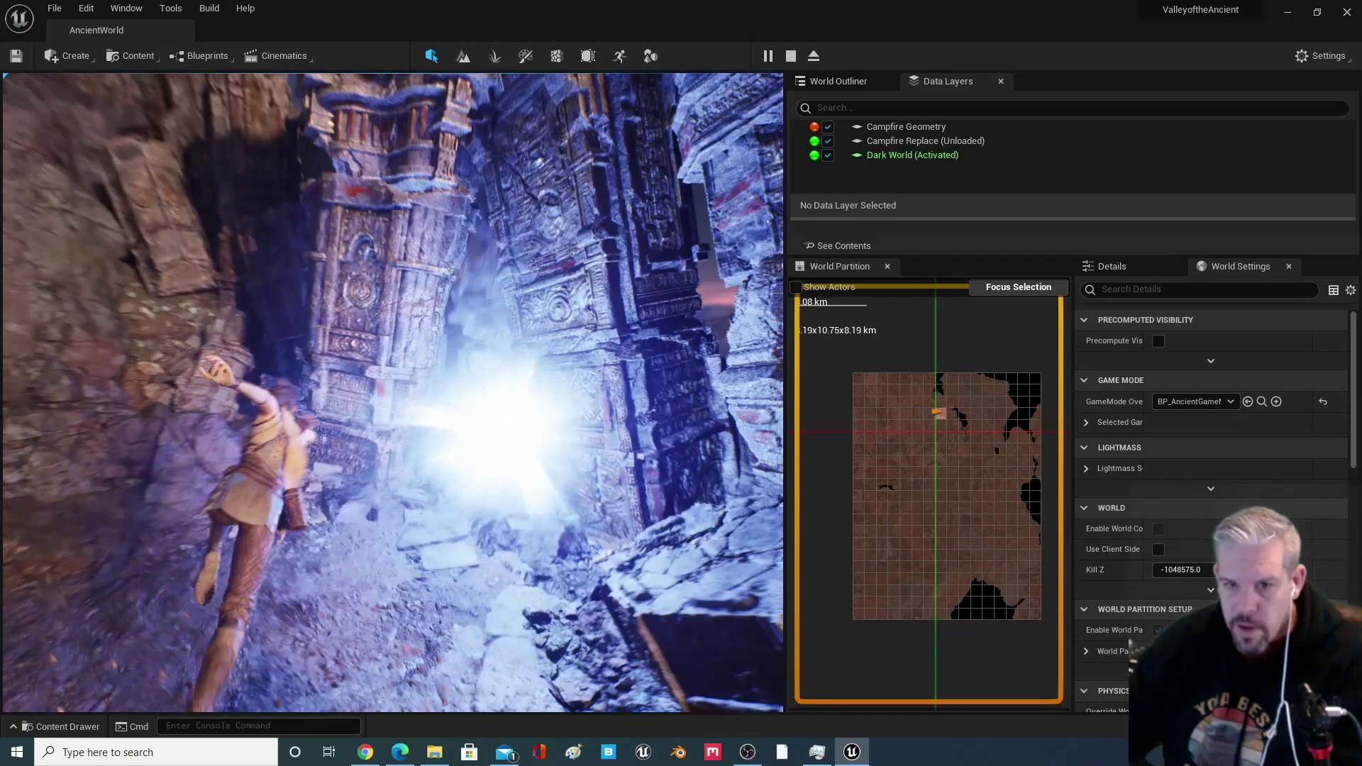
key("w")
key("w")
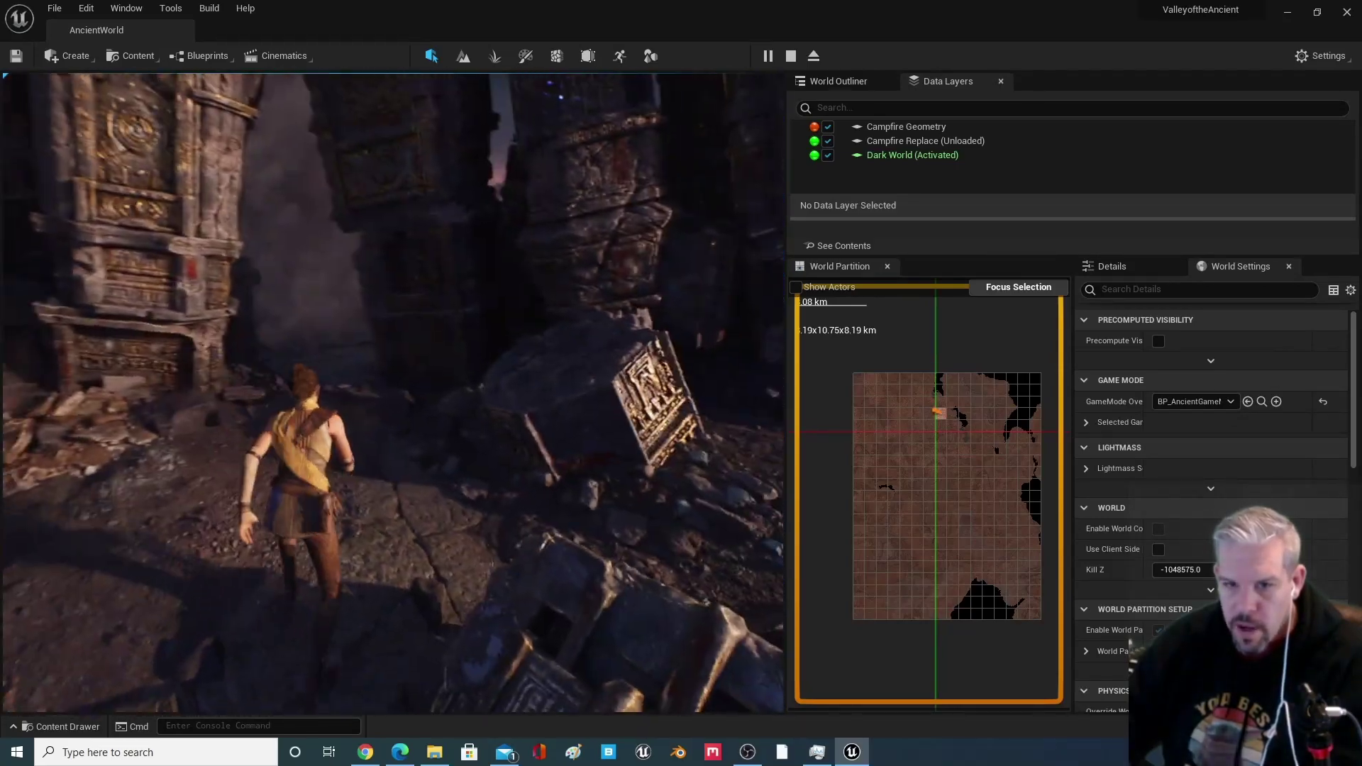
Run Echo across the open plain toward the giant fallen armored figure, and end the play session
key("w")
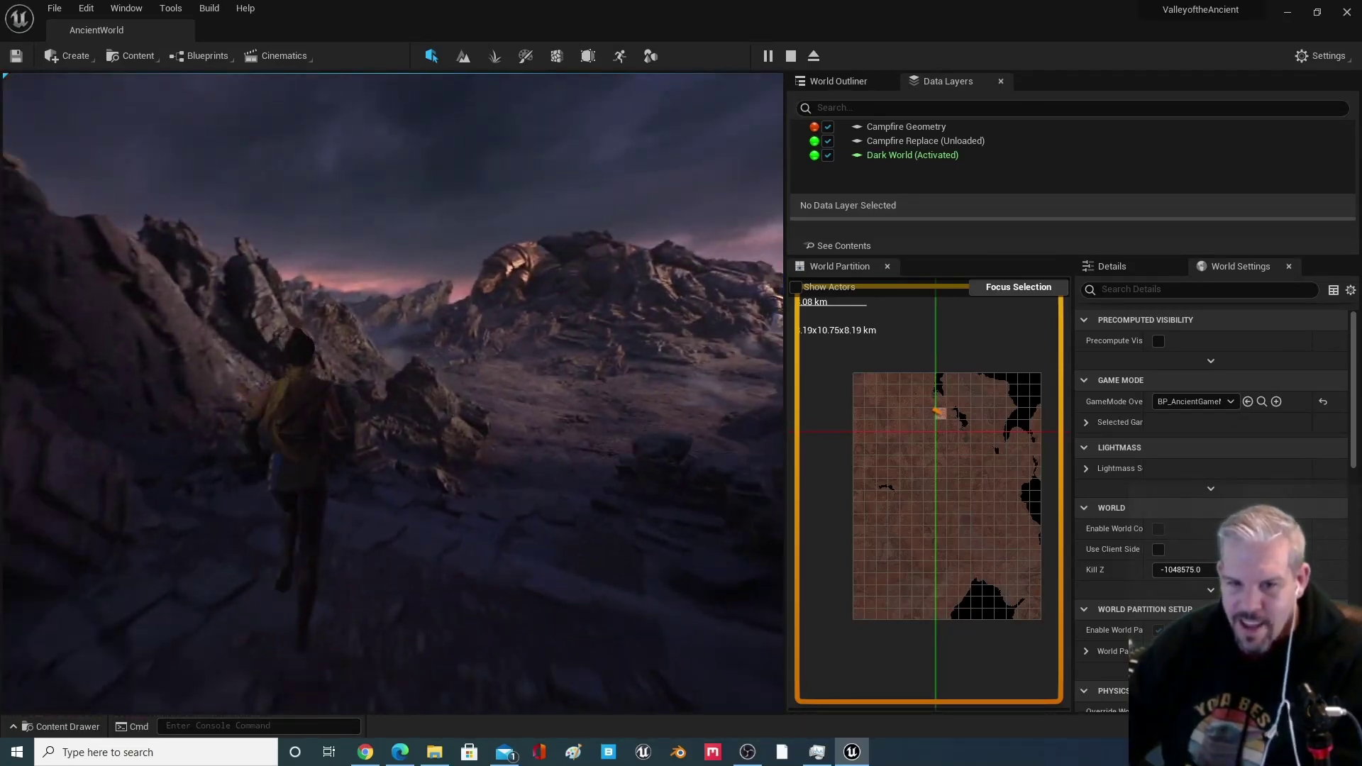
key("w")
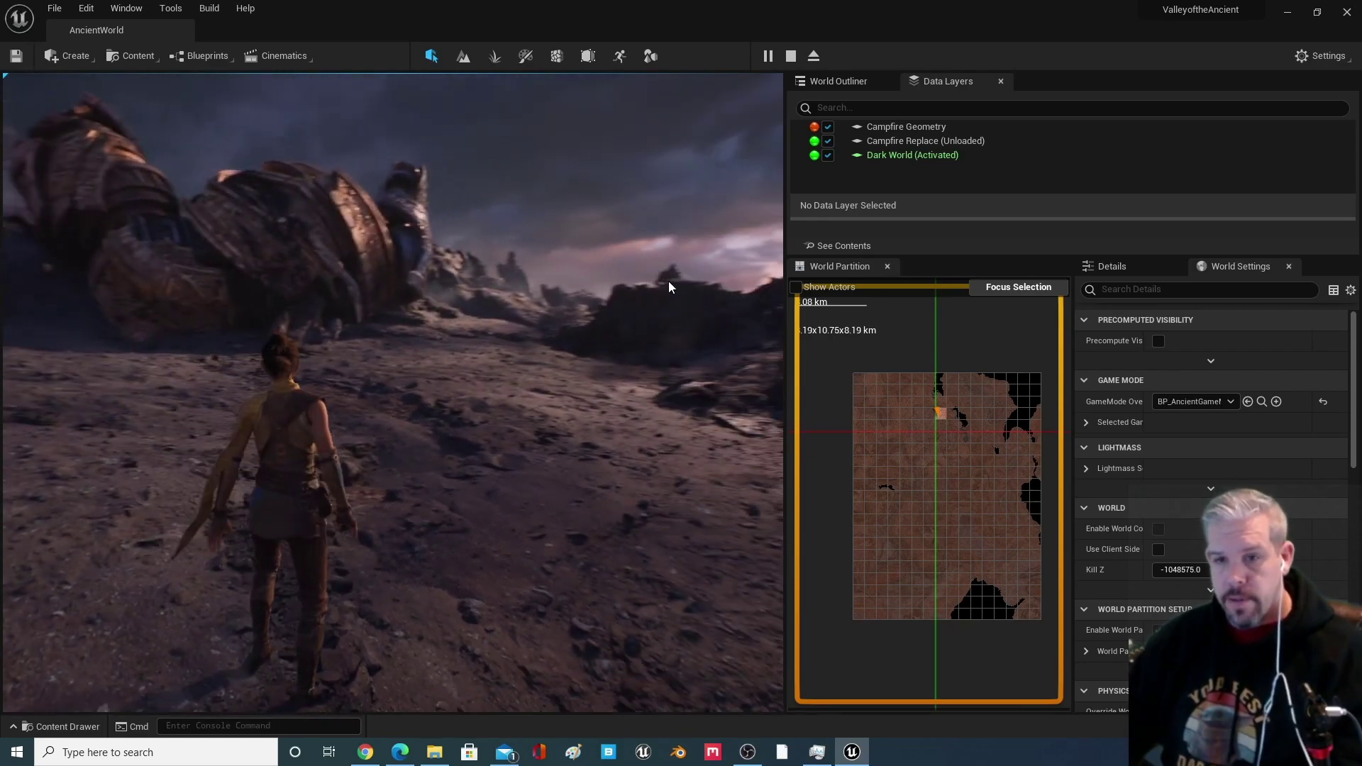
key("Escape")
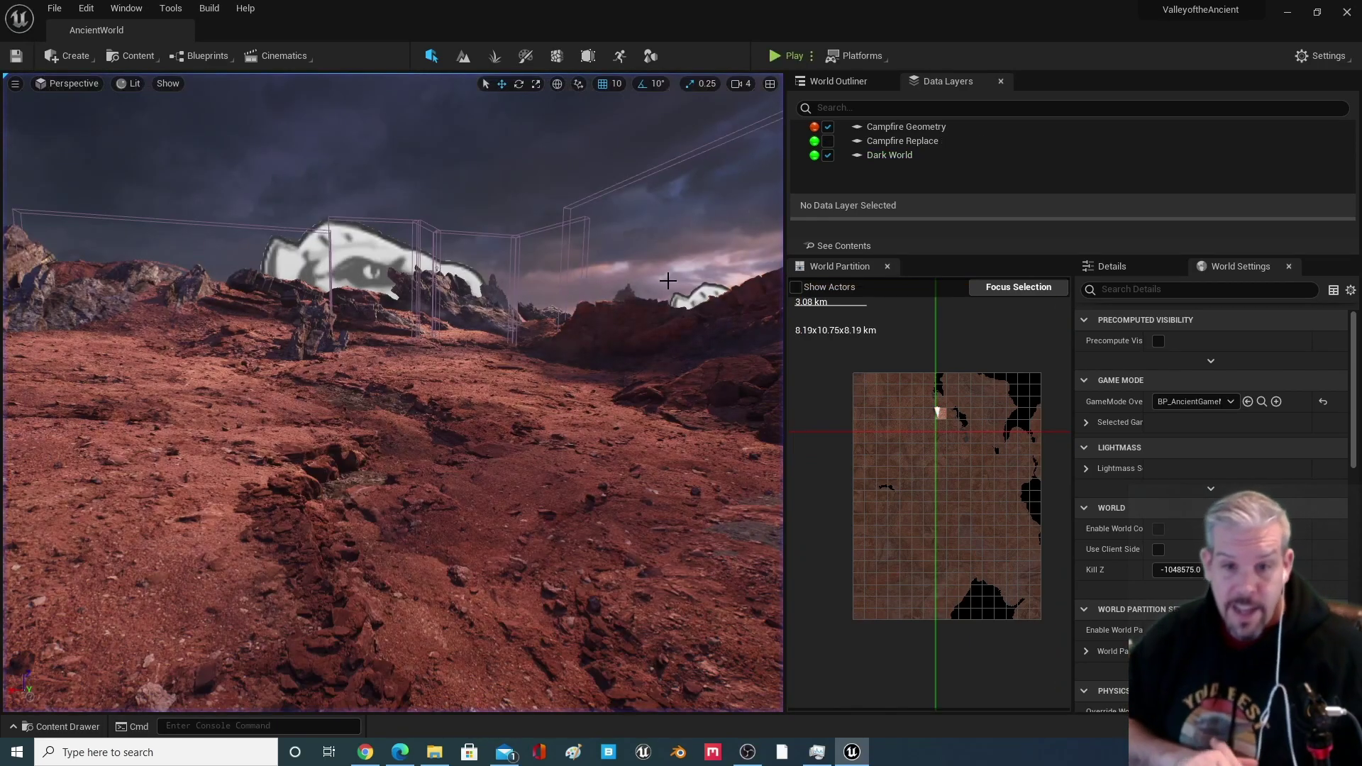